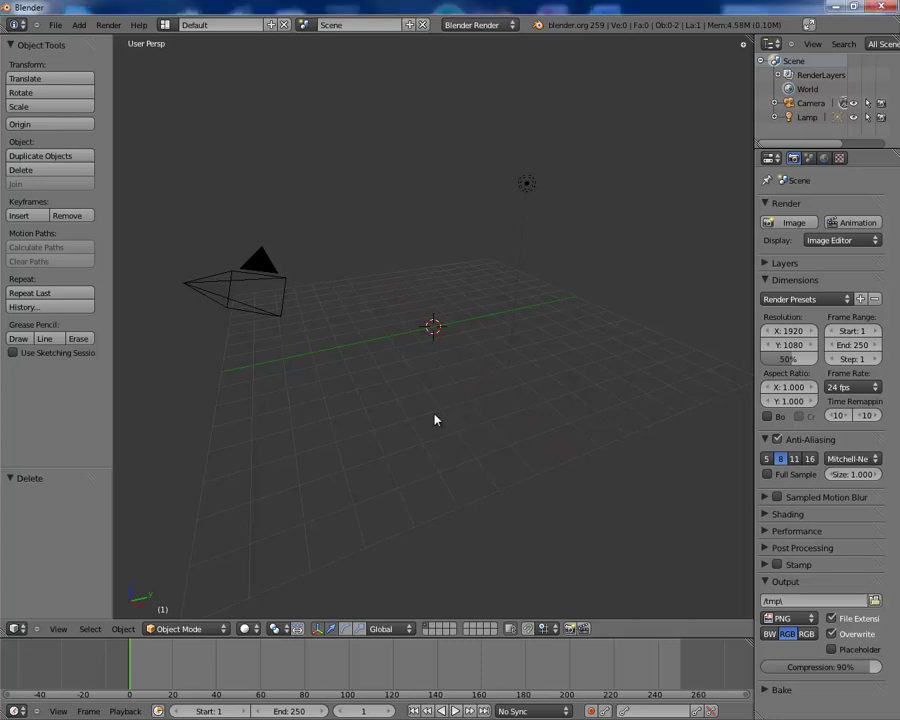
# Orbit the 3D view around the empty default scene from several angles.
pyautogui.moveTo(449, 420); pyautogui.dragTo(473, 390, button='middle')
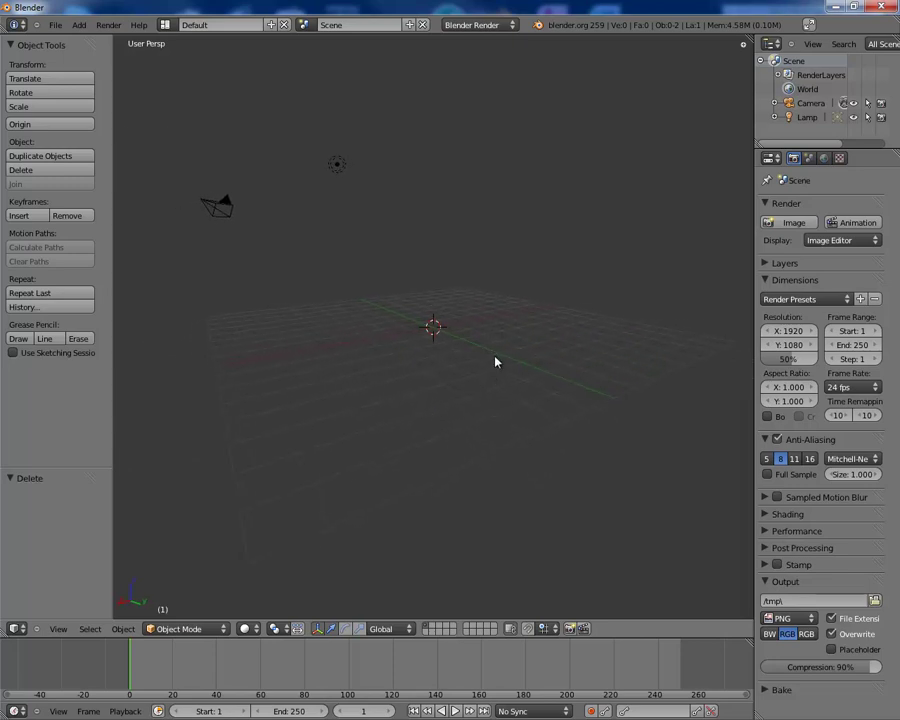
pyautogui.moveTo(496, 362); pyautogui.dragTo(382, 383, button='middle')
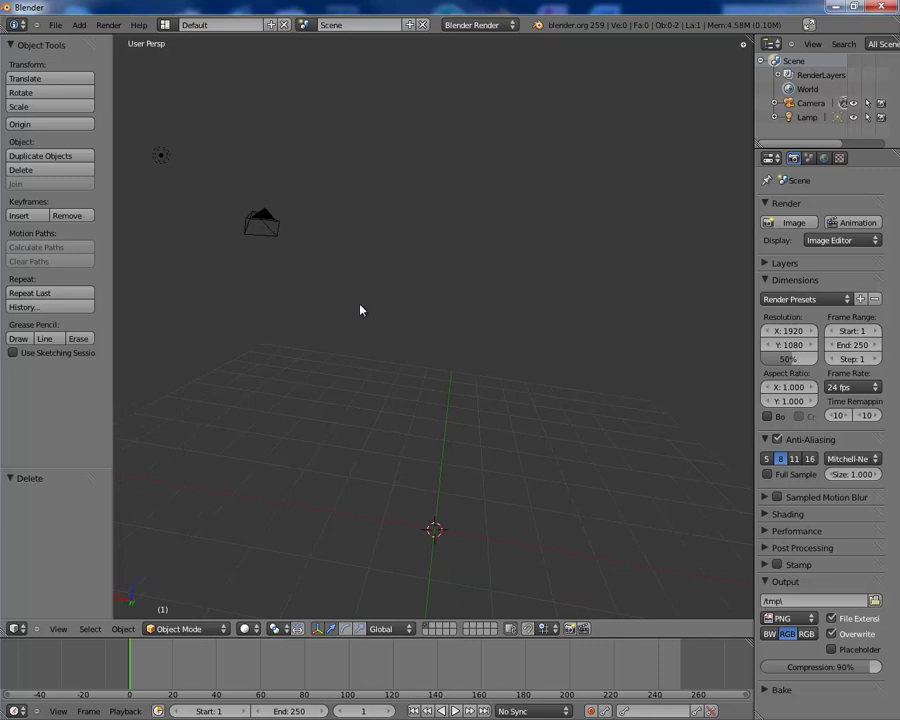
pyautogui.moveTo(446, 332); pyautogui.dragTo(384, 323, button='middle')
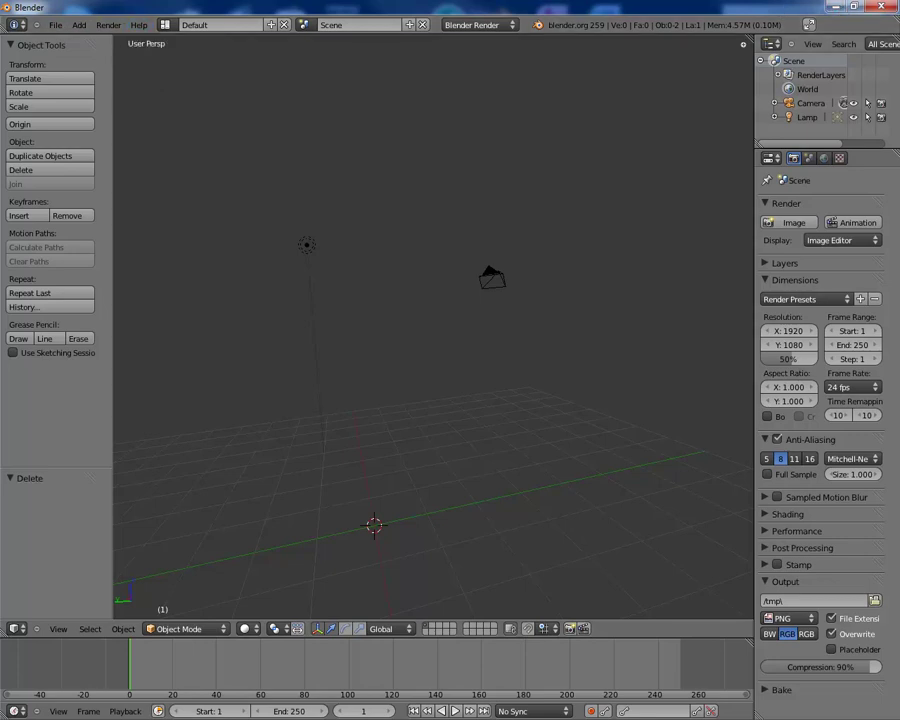
# Paint a brown trunk at the bush's base with a fuzzy circle brush and smudge it into the leaves.
pyautogui.hotkey('alt', 'Tab')
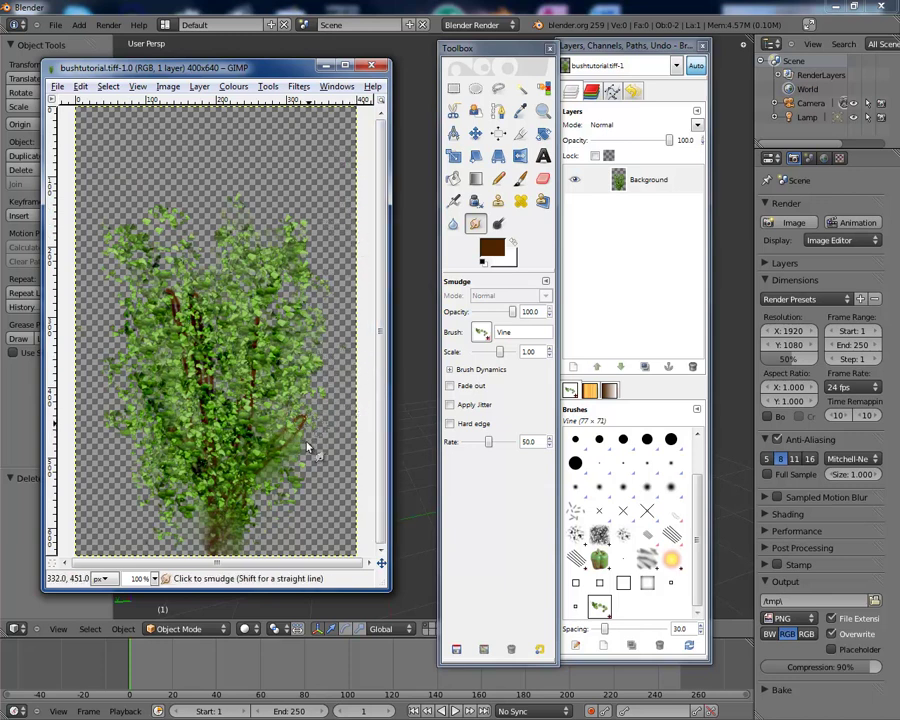
pyautogui.click(520, 179)
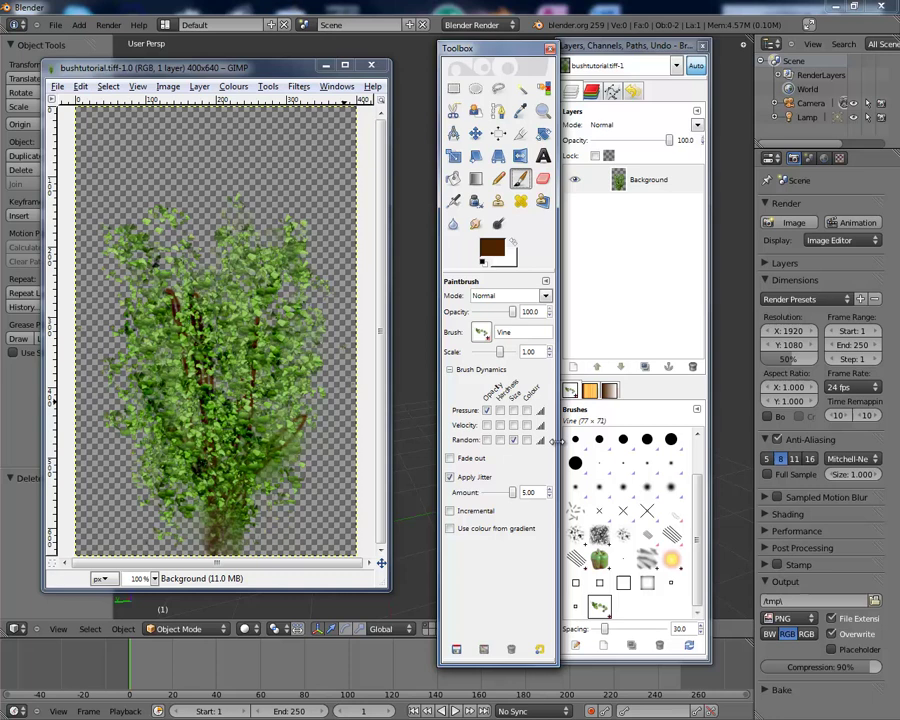
pyautogui.click(623, 487)
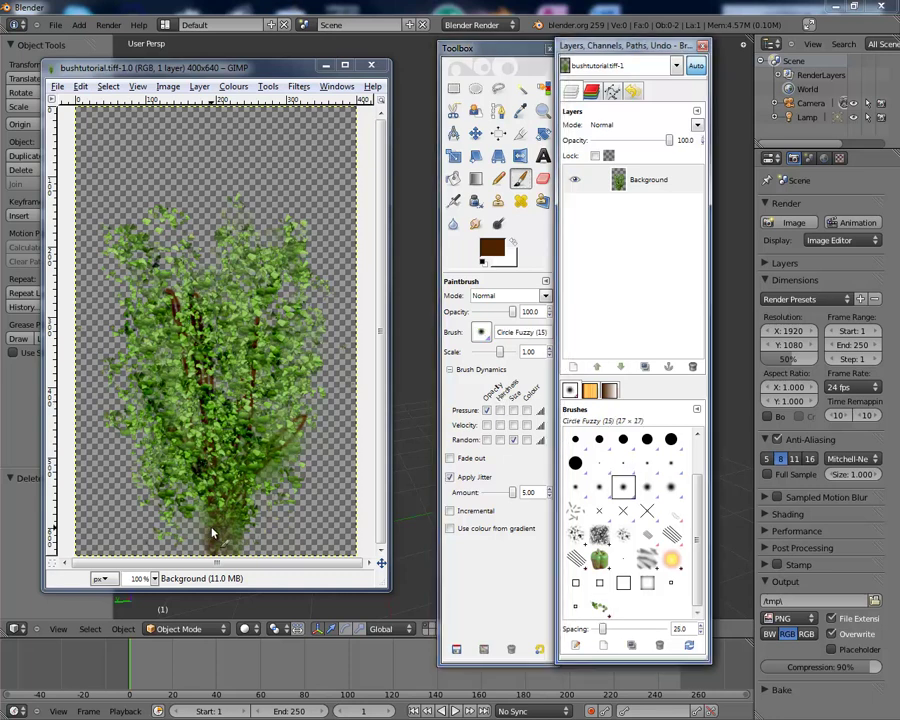
pyautogui.moveTo(212, 533)
pyautogui.mouseDown()
pyautogui.moveTo(220, 517)
pyautogui.moveTo(214, 528)
pyautogui.mouseUp()
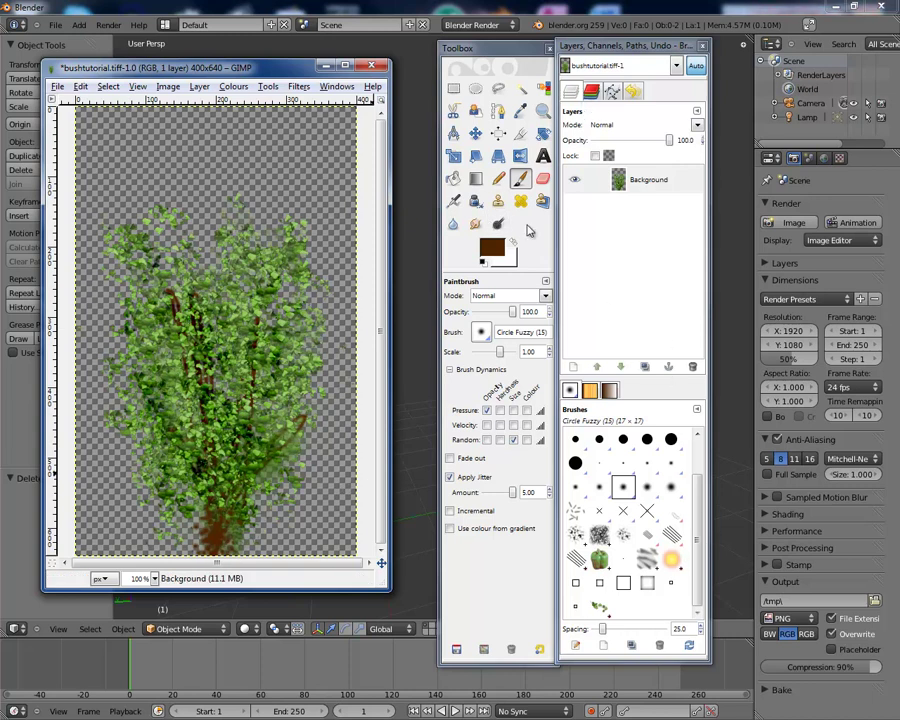
pyautogui.click(474, 223)
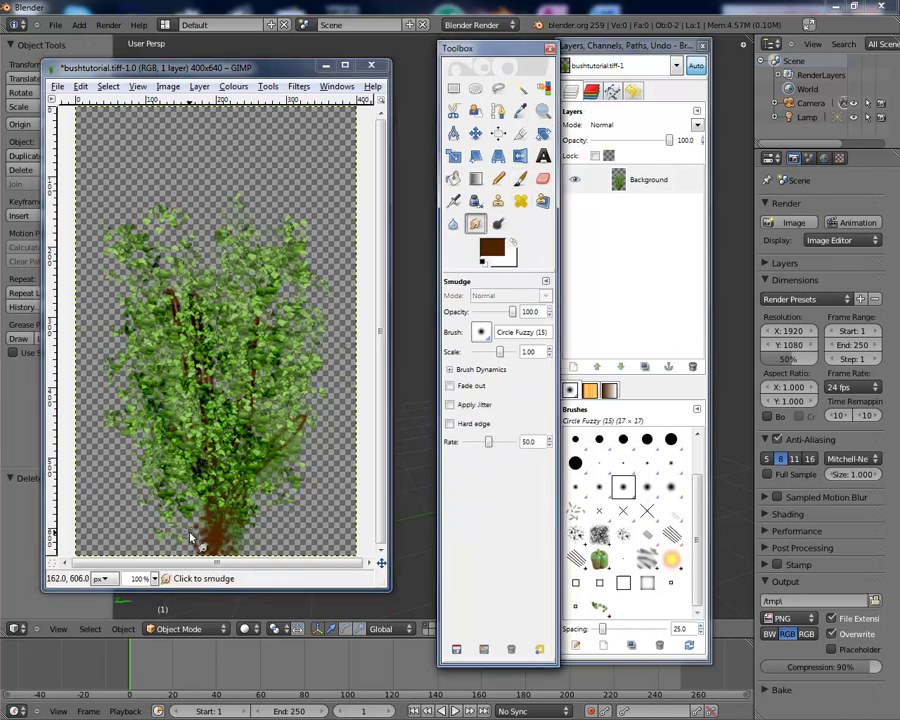
pyautogui.moveTo(203, 533)
pyautogui.mouseDown()
pyautogui.moveTo(204, 500)
pyautogui.moveTo(220, 522)
pyautogui.moveTo(226, 515)
pyautogui.mouseUp()
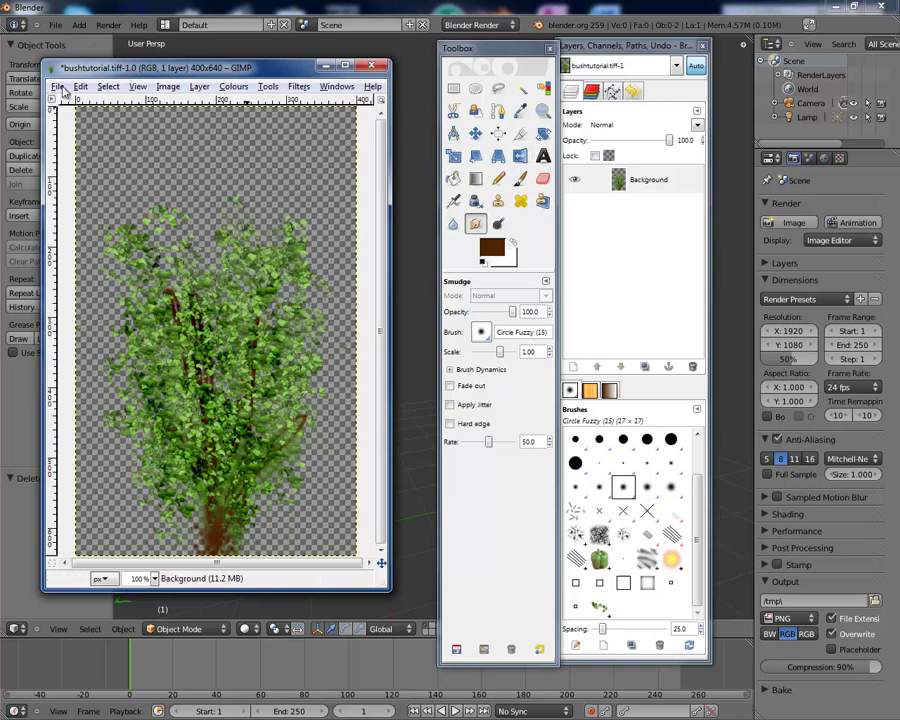
# Close bushtutorial.tiff without saving and quit GIMP.
pyautogui.click(370, 66)
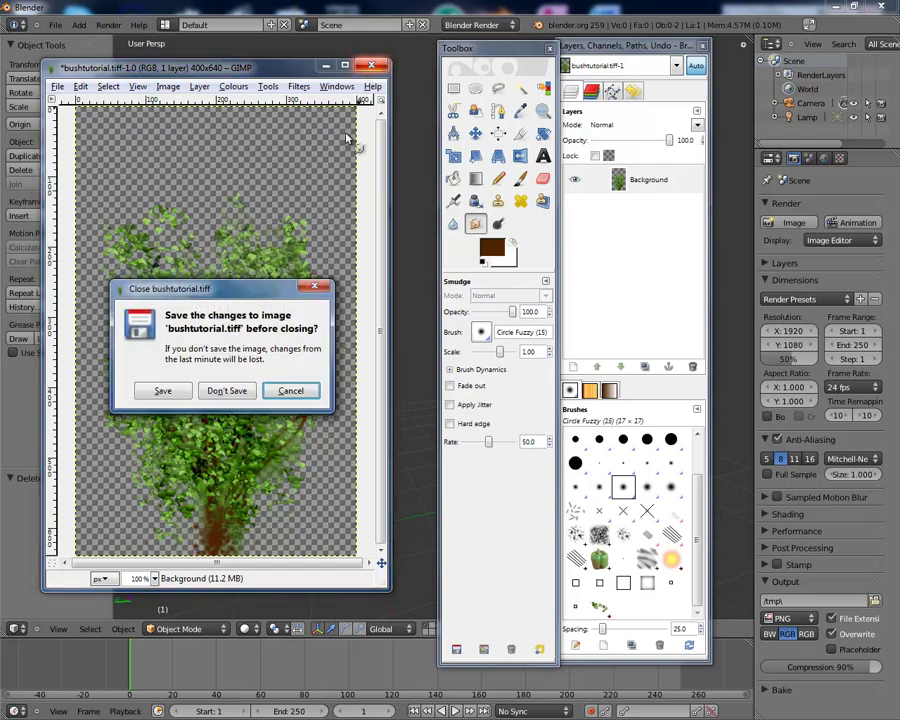
pyautogui.click(227, 391)
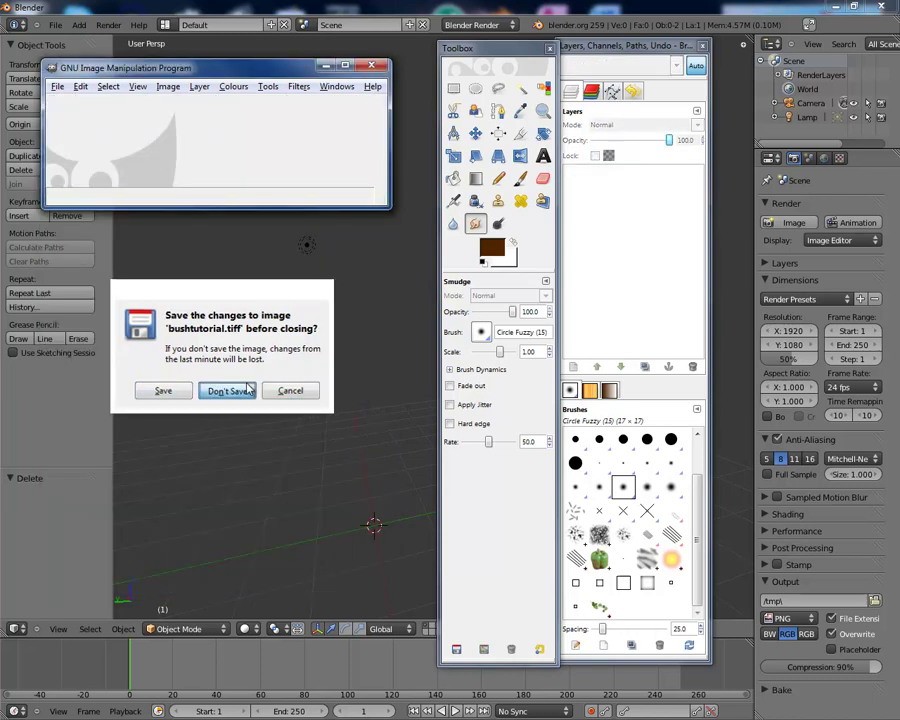
pyautogui.click(369, 68)
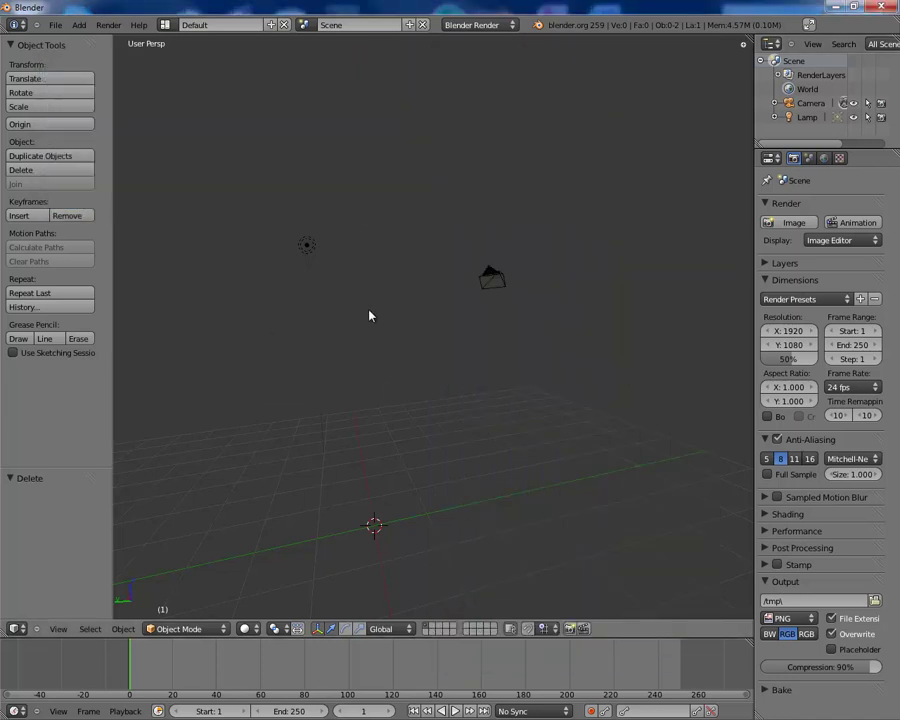
# Add a plane mesh to the scene.
pyautogui.moveTo(369, 316); pyautogui.dragTo(396, 391, button='middle')
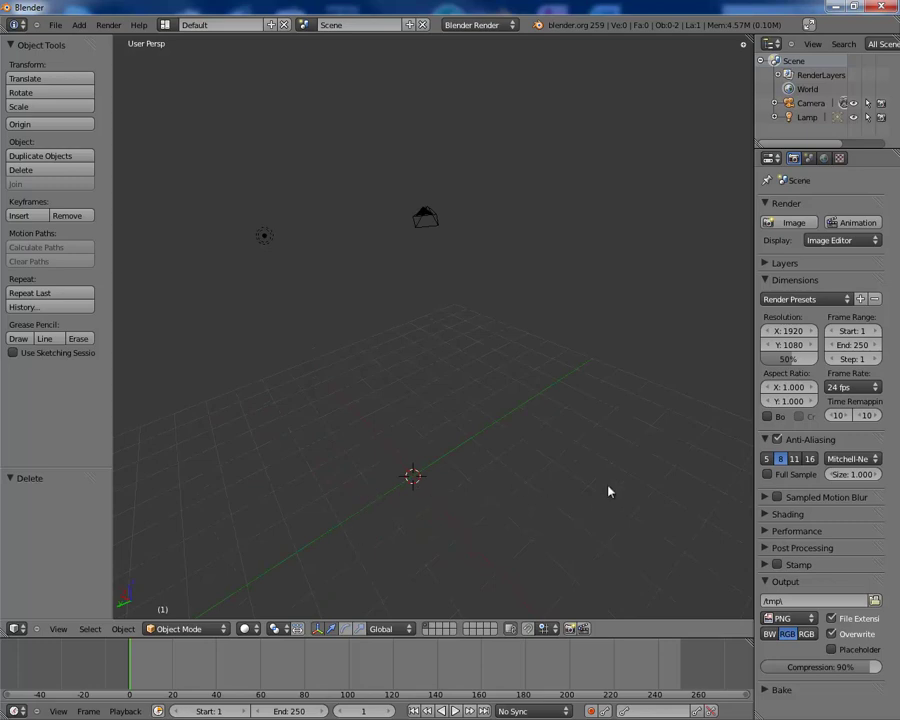
pyautogui.moveTo(609, 488); pyautogui.dragTo(295, 313, button='middle')
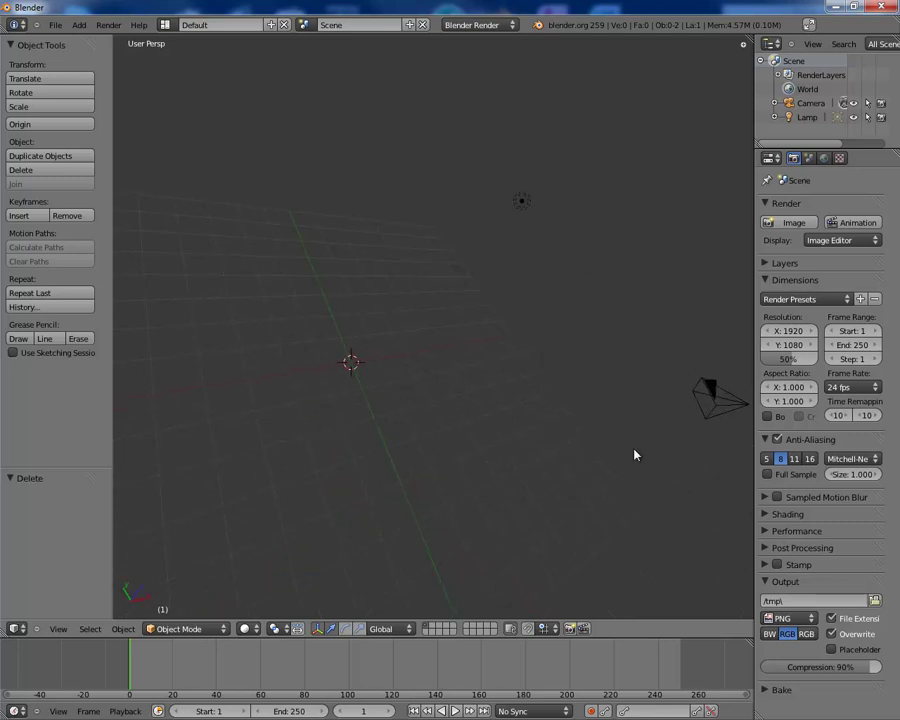
pyautogui.moveTo(634, 455); pyautogui.dragTo(328, 362, button='middle')
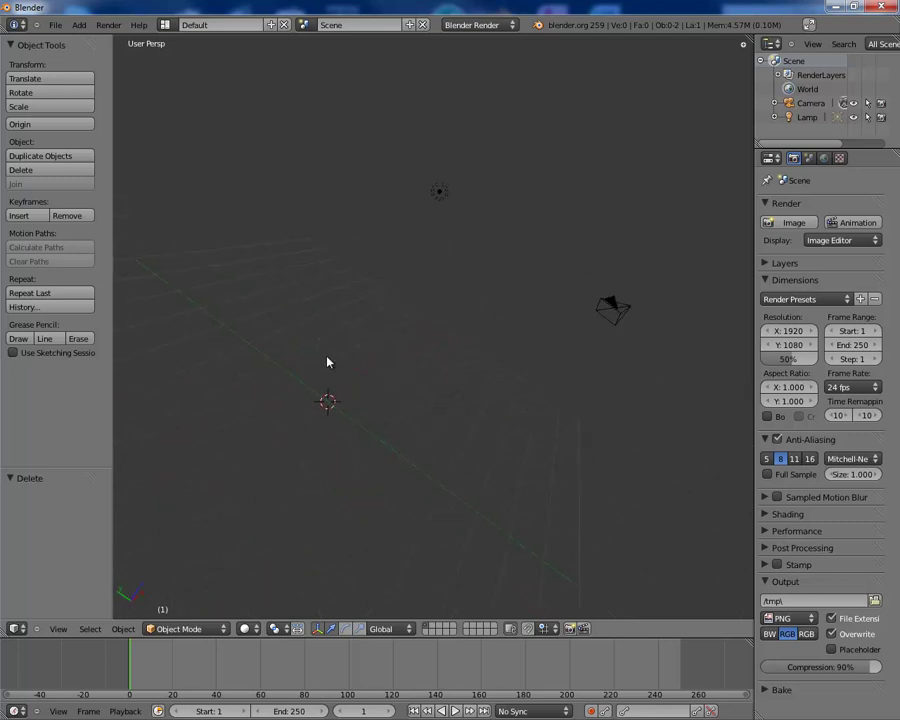
pyautogui.click(82, 27)
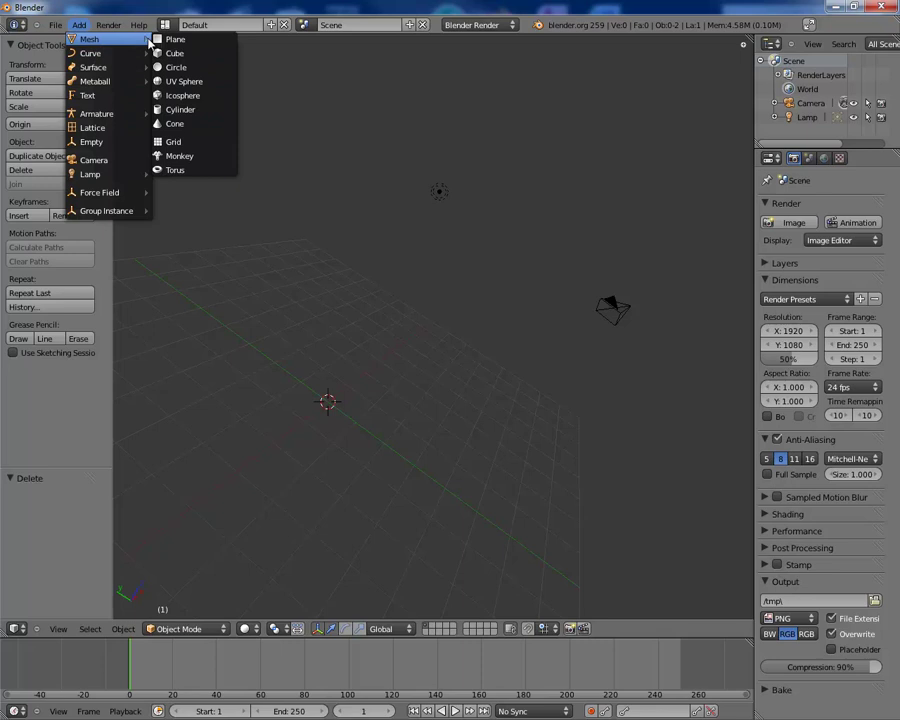
pyautogui.click(172, 39)
pyautogui.moveTo(398, 424); pyautogui.dragTo(301, 472, button='middle')
pyautogui.moveTo(492, 446); pyautogui.dragTo(390, 348, button='middle')
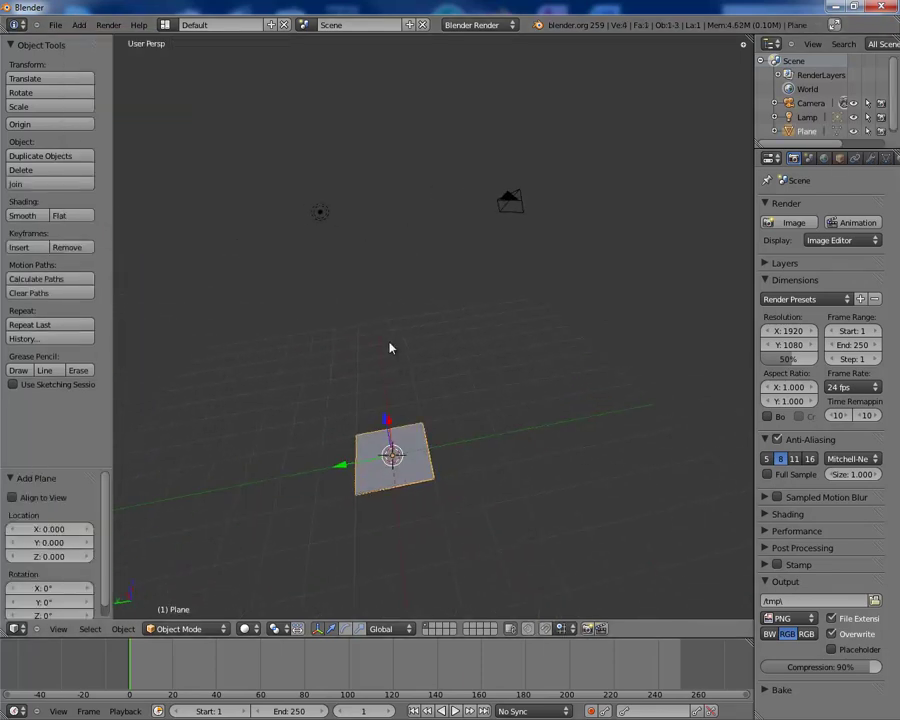
# In Edit Mode, rotate the plane 90° around the Y axis.
pyautogui.press('Tab')
pyautogui.keyDown('shift'); pyautogui.moveTo(422, 442); pyautogui.dragTo(476, 403, button='middle'); pyautogui.keyUp('shift')
pyautogui.press('r')
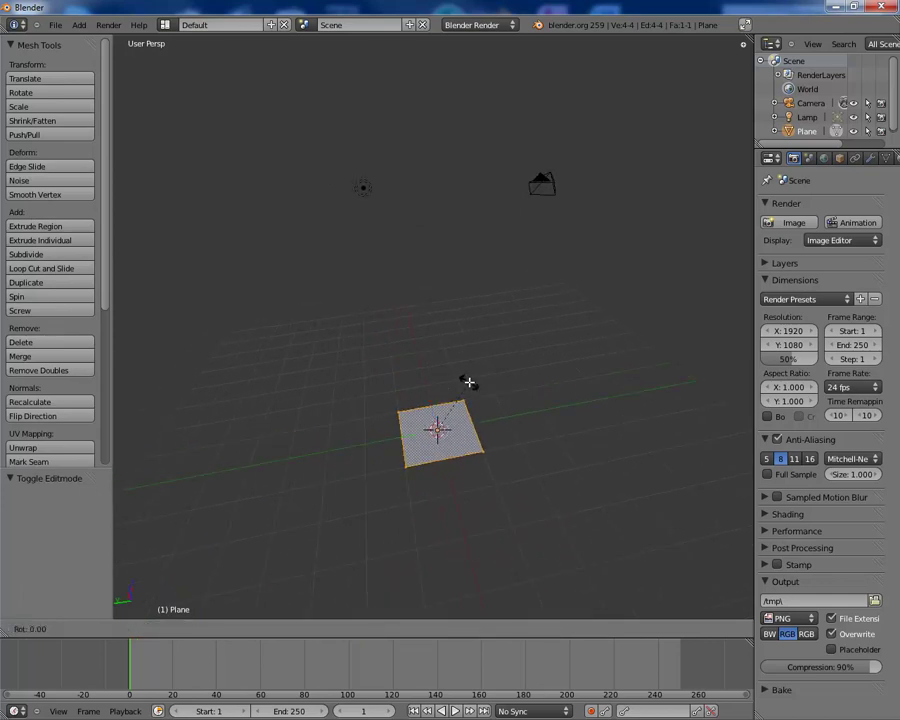
pyautogui.press('y')
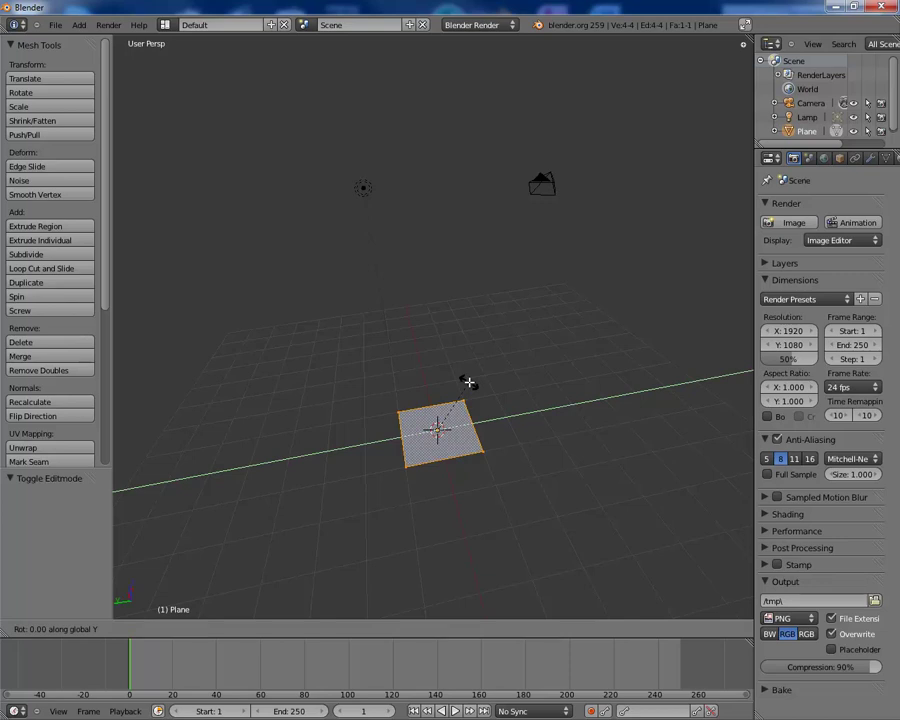
pyautogui.write('90')
pyautogui.press('Return')
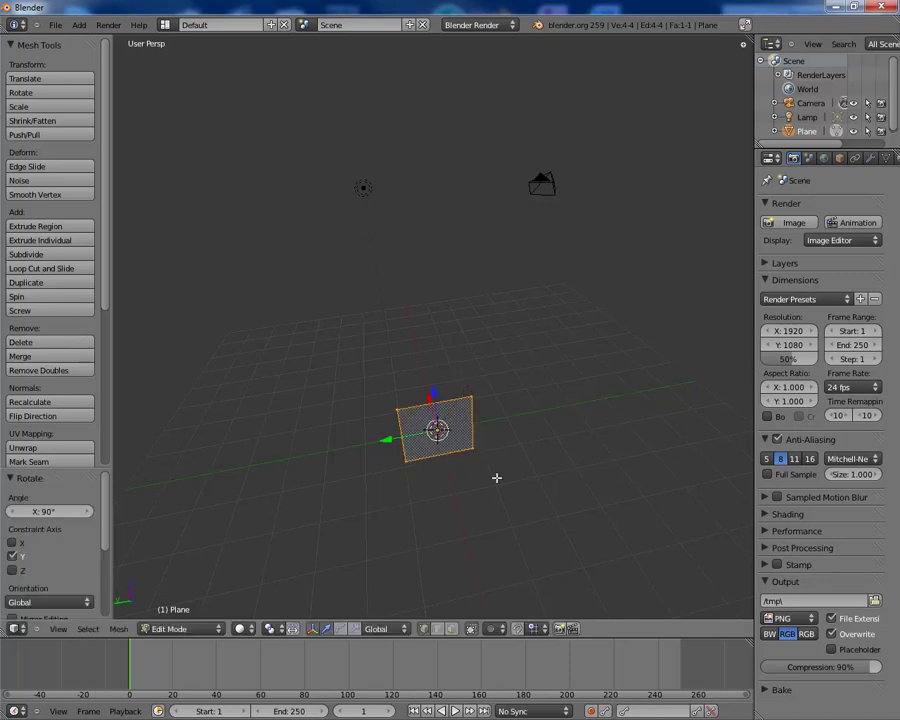
# Switch the viewport shading to Textured.
pyautogui.keyDown('shift'); pyautogui.moveTo(496, 478); pyautogui.dragTo(490, 418, button='middle'); pyautogui.keyUp('shift')
pyautogui.click(241, 628)
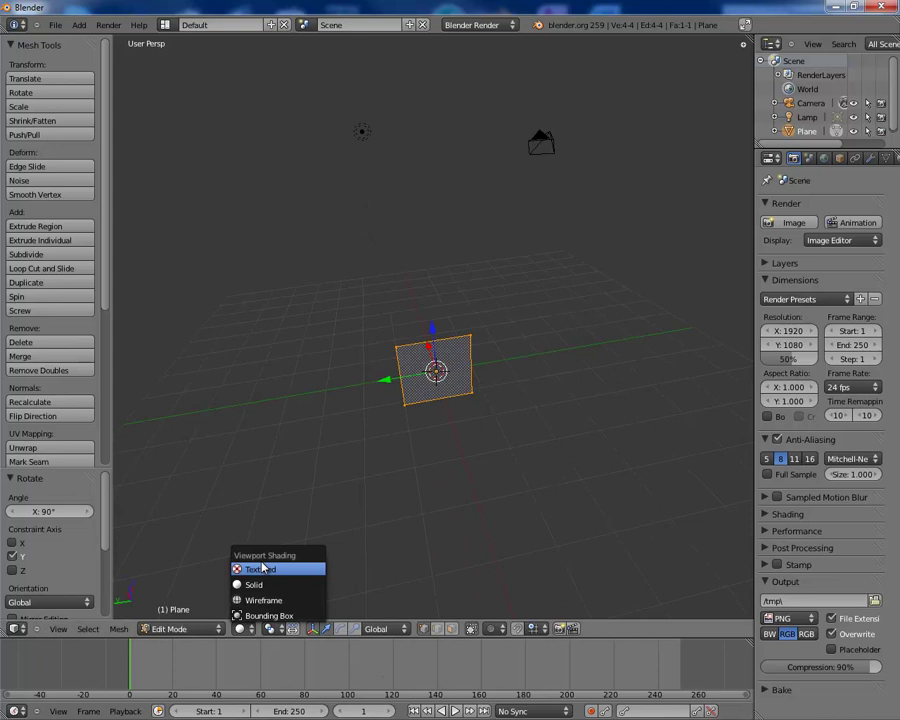
pyautogui.click(261, 568)
pyautogui.moveTo(597, 448)
pyautogui.mouseDown(button='middle')
pyautogui.moveTo(478, 446)
pyautogui.moveTo(689, 413)
pyautogui.moveTo(516, 400)
pyautogui.moveTo(709, 392)
pyautogui.moveTo(404, 392)
pyautogui.moveTo(518, 305)
pyautogui.moveTo(173, 329)
pyautogui.moveTo(191, 359)
pyautogui.moveTo(354, 397)
pyautogui.mouseUp(button='middle')
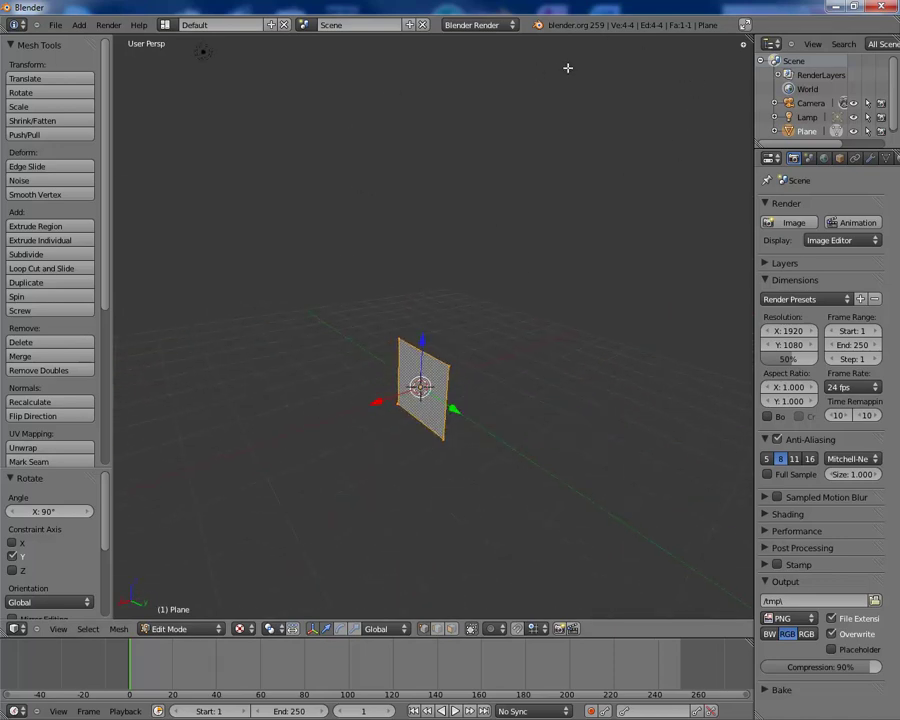
pyautogui.click(104, 25)
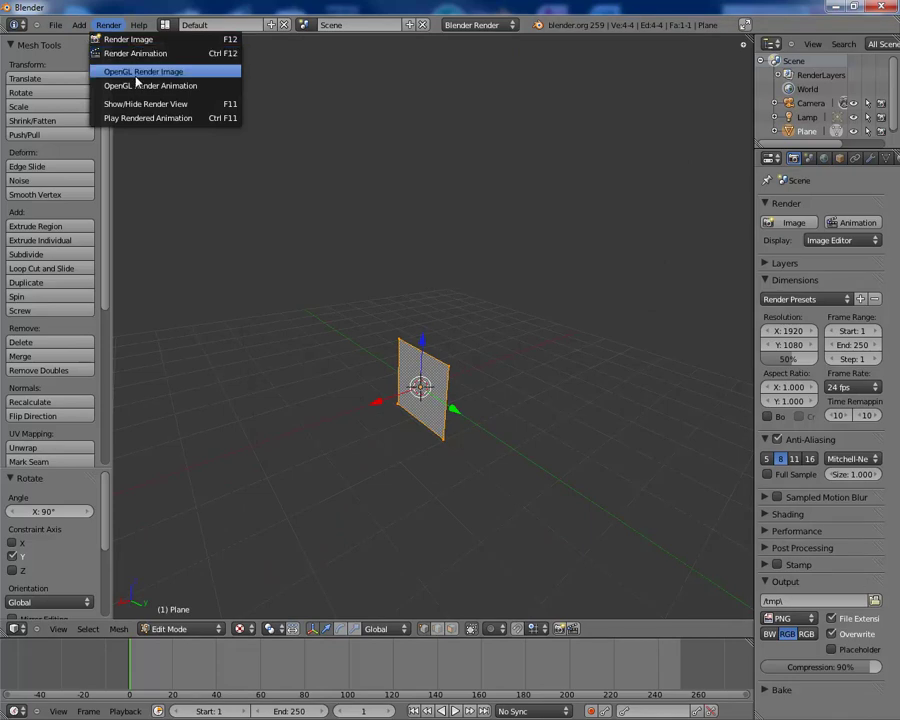
# Switch the screen layout to UV Editing.
pyautogui.click(165, 28)
pyautogui.click(164, 25)
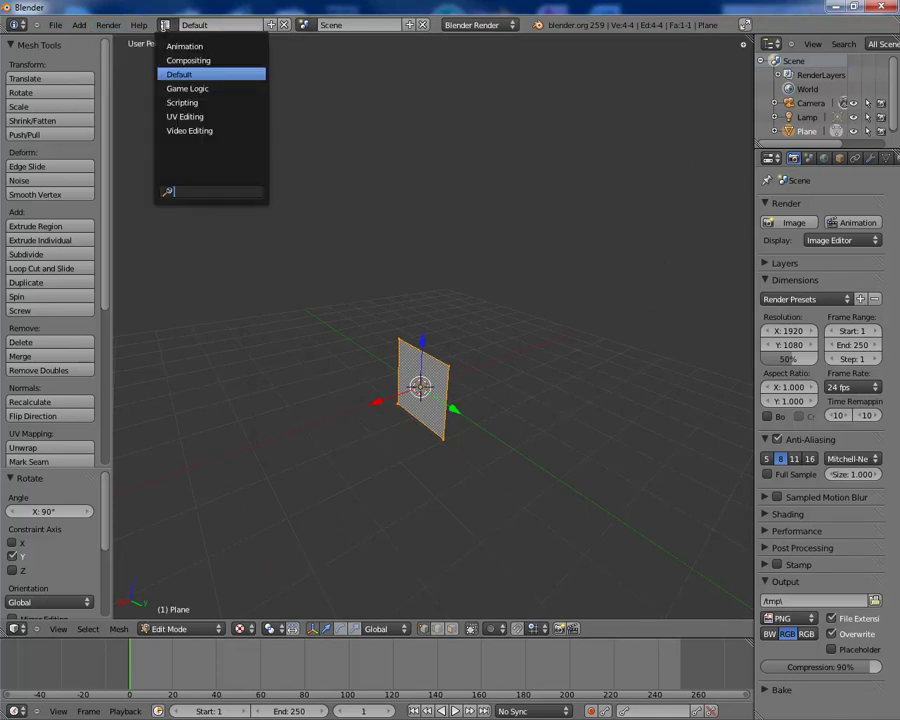
pyautogui.click(190, 118)
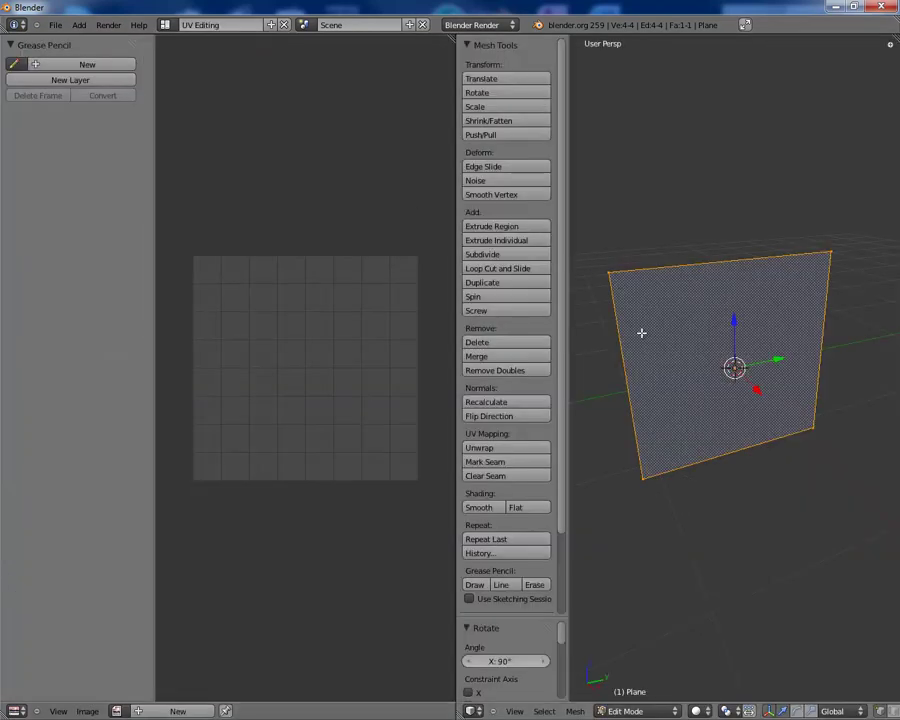
pyautogui.moveTo(641, 330); pyautogui.dragTo(647, 239, button='middle')
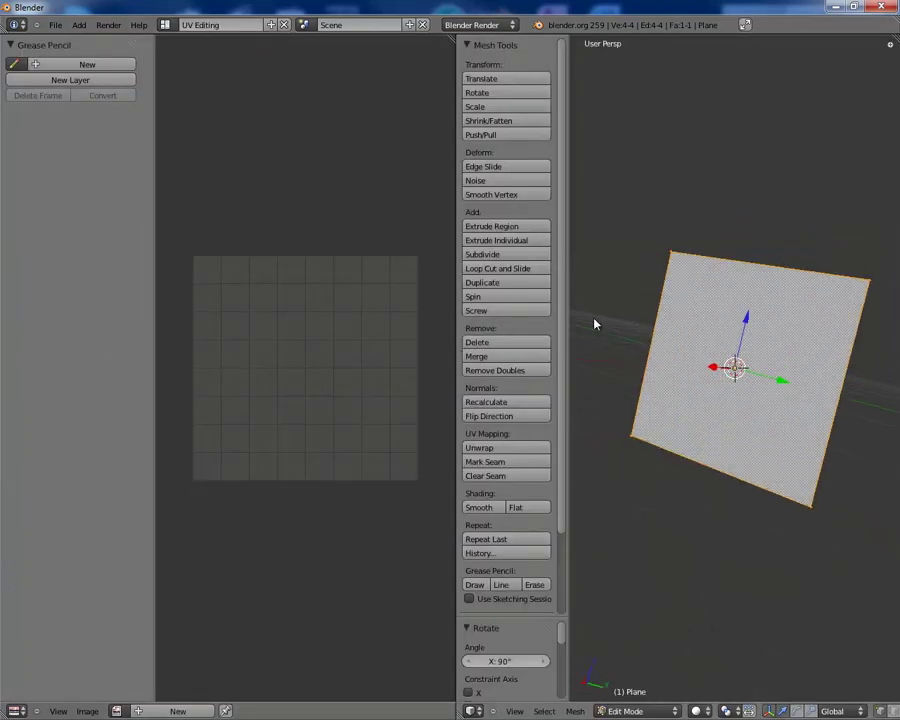
pyautogui.moveTo(590, 333); pyautogui.dragTo(575, 350, button='middle')
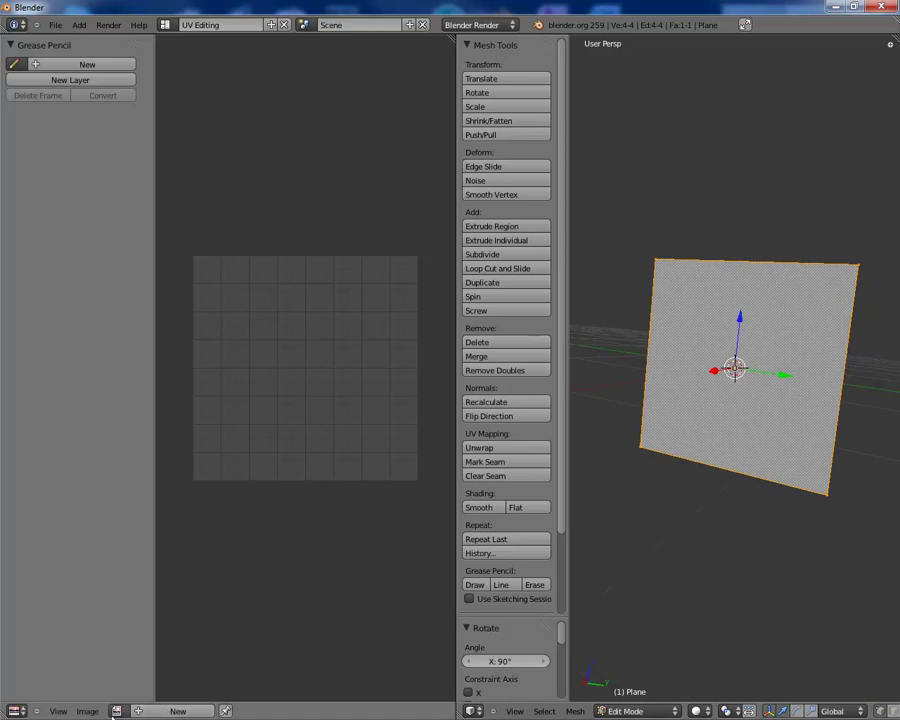
# Load bushtutorial.tiff from the Pictures folder into the image editor.
pyautogui.click(97, 712)
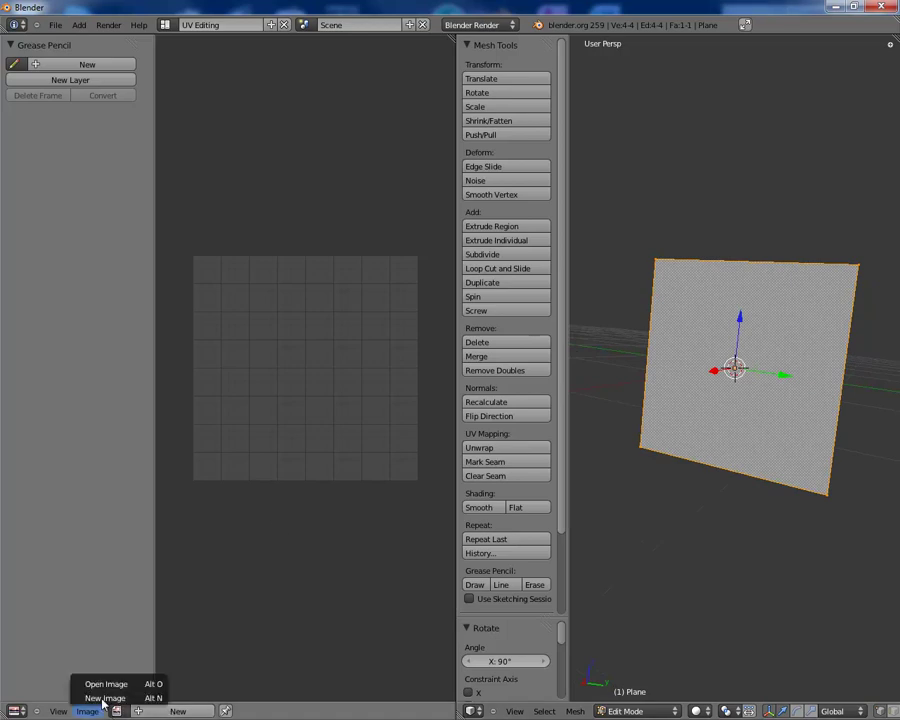
pyautogui.click(106, 684)
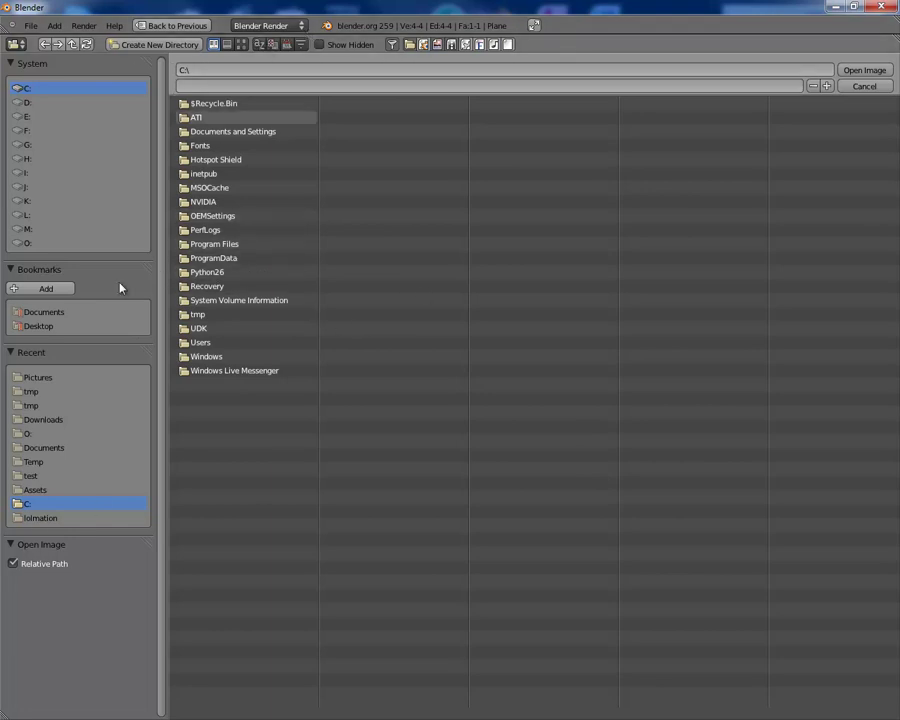
pyautogui.click(32, 380)
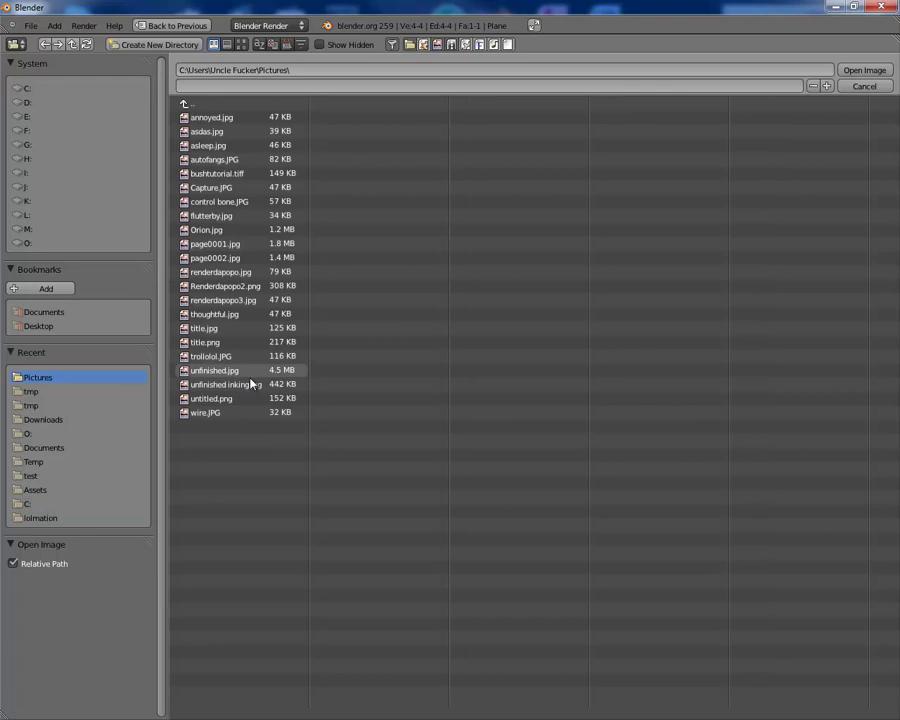
pyautogui.click(240, 175)
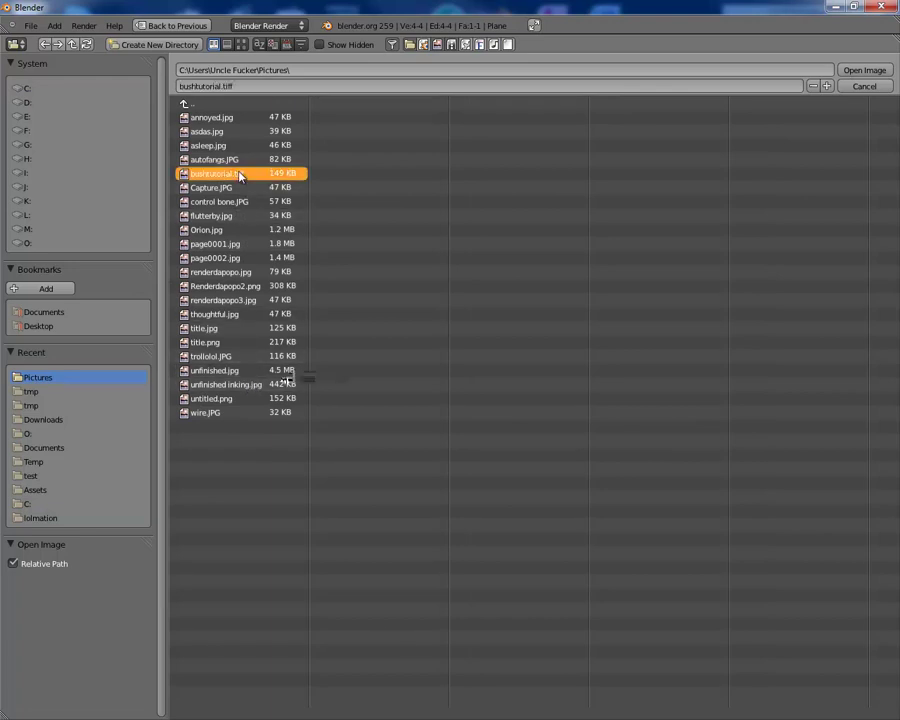
pyautogui.click(858, 70)
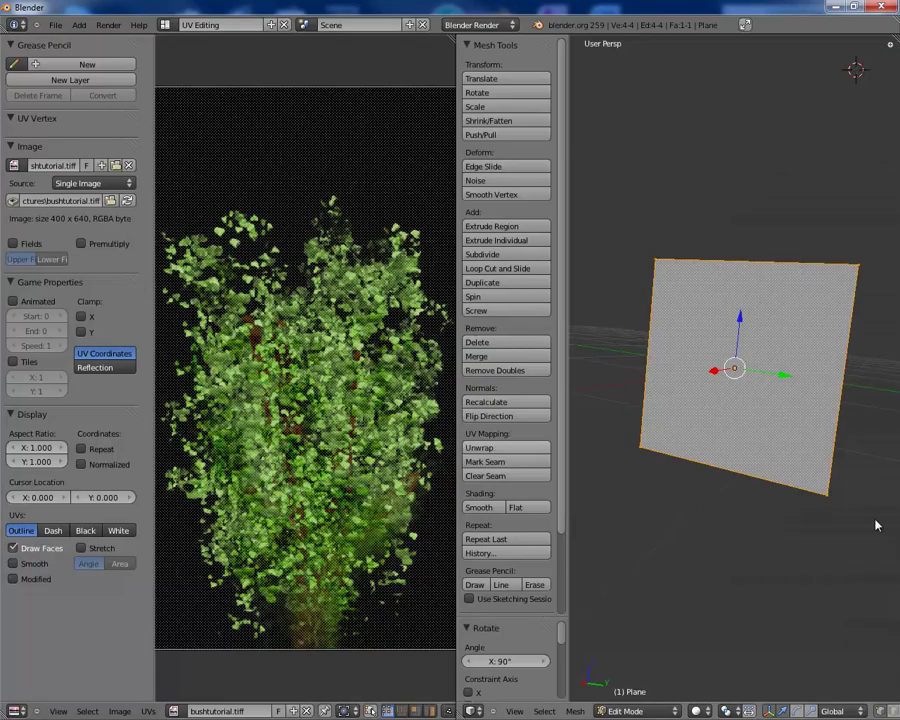
# Set the viewport shading to Textured so the bush image appears on the plane.
pyautogui.moveTo(787, 402); pyautogui.dragTo(686, 392, button='middle')
pyautogui.click(697, 711)
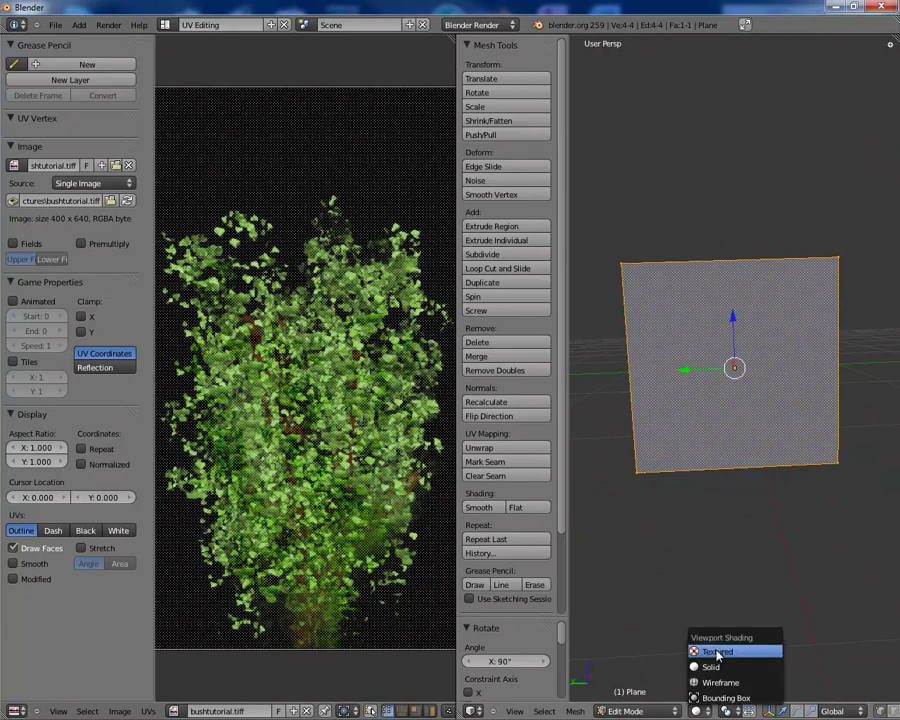
pyautogui.click(717, 653)
pyautogui.moveTo(716, 538); pyautogui.dragTo(773, 407, button='middle')
pyautogui.moveTo(826, 432)
pyautogui.mouseDown(button='middle')
pyautogui.moveTo(800, 466)
pyautogui.moveTo(812, 436)
pyautogui.moveTo(818, 440)
pyautogui.mouseUp(button='middle')
pyautogui.moveTo(682, 416); pyautogui.dragTo(718, 283, button='middle')
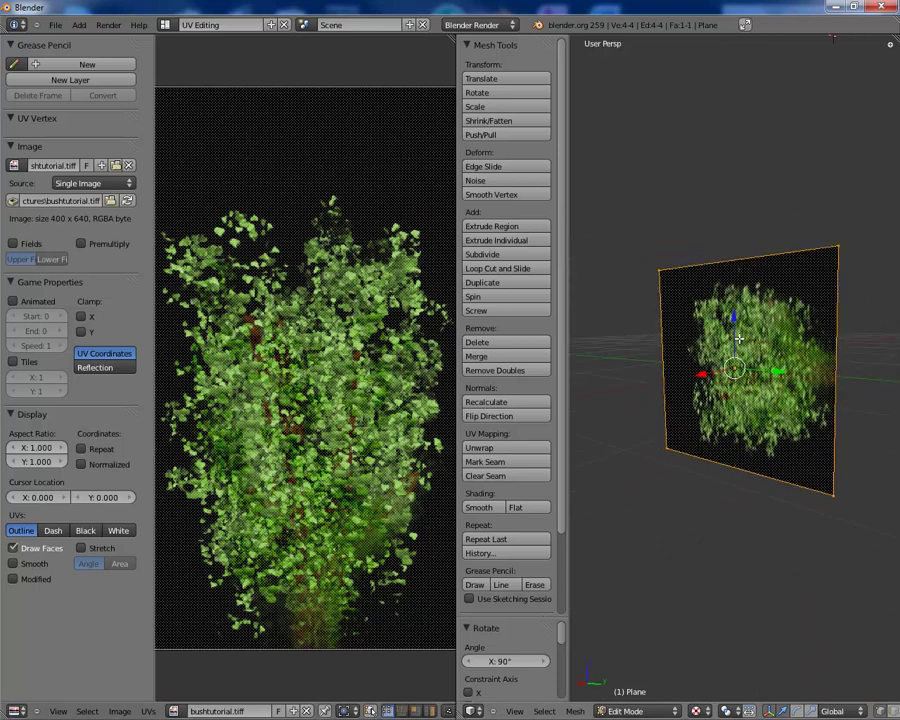
# Rotate the plane 90° about X and 180° about Z.
pyautogui.press('r')
pyautogui.write('x')
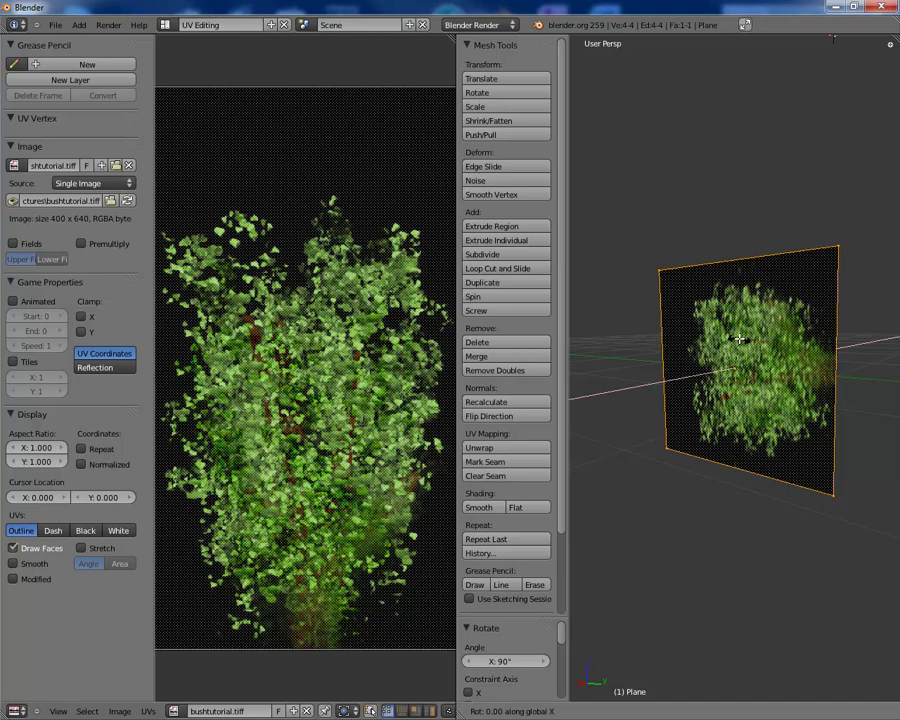
pyautogui.write('90')
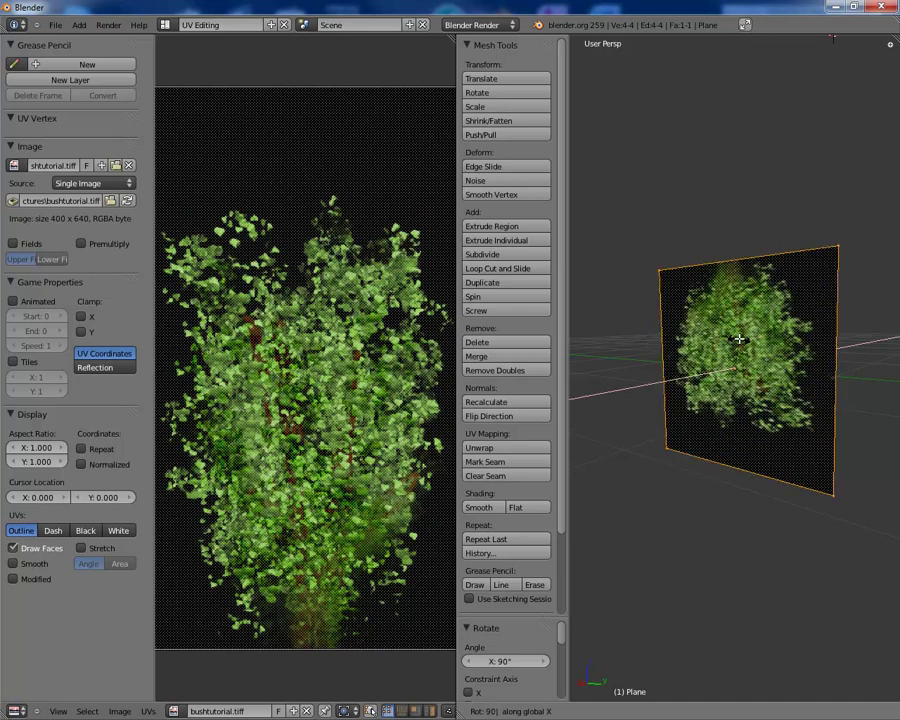
pyautogui.press('Return')
pyautogui.write('r')
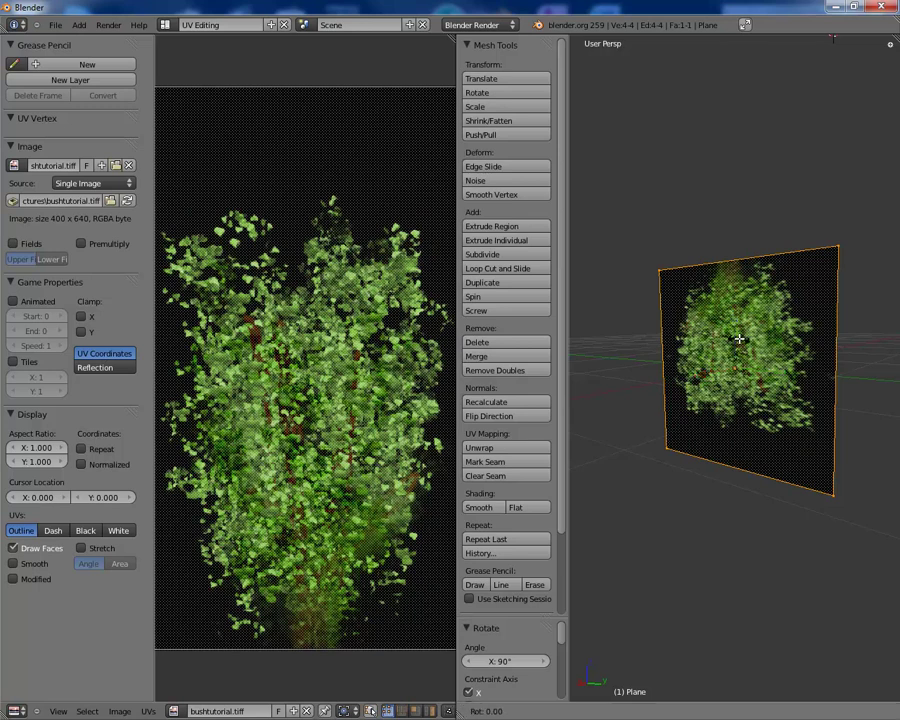
pyautogui.write('z180')
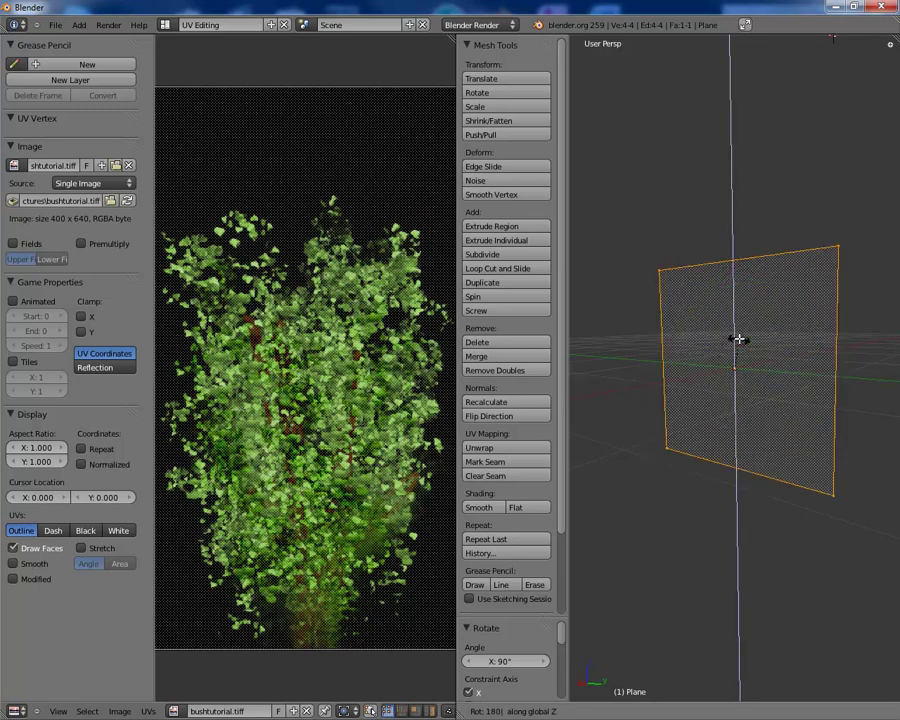
pyautogui.press('Return')
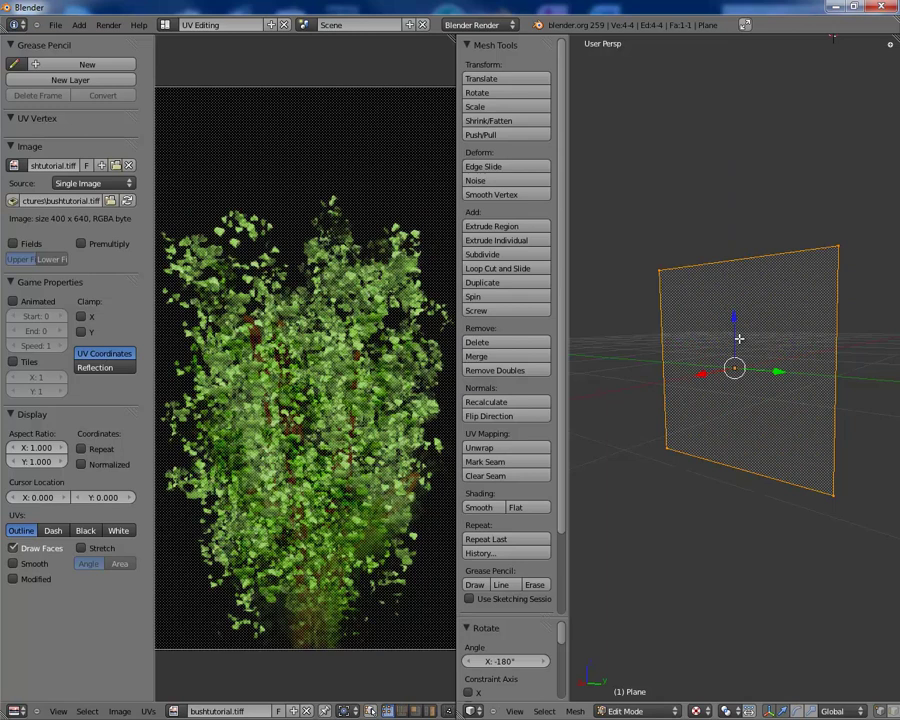
# Flip the plane 180° about X so the bush stands right side up.
pyautogui.hotkey('alt', 'z')
pyautogui.press('r')
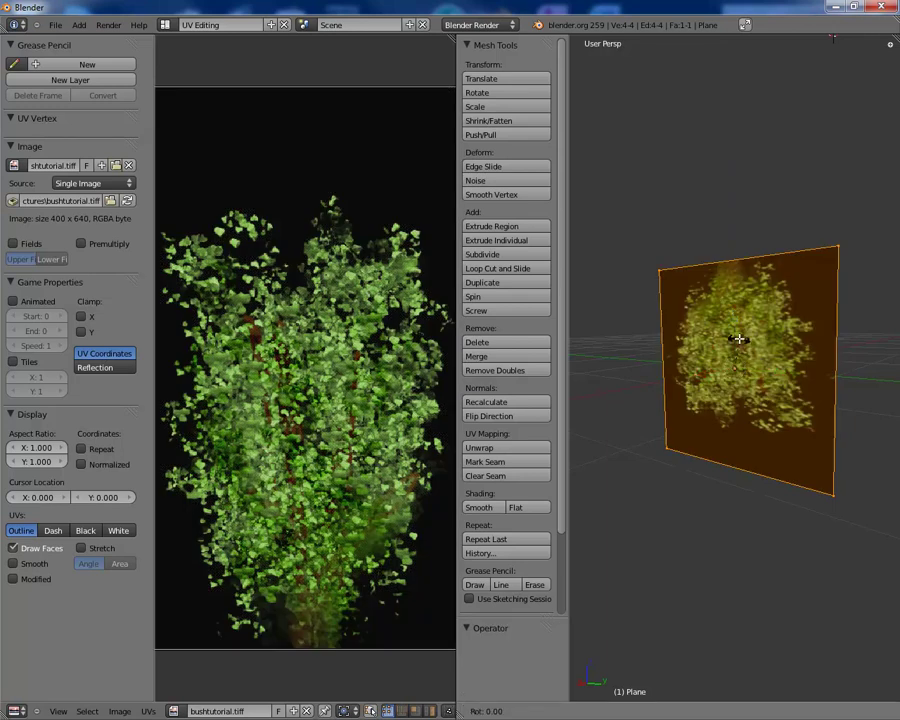
pyautogui.press('x')
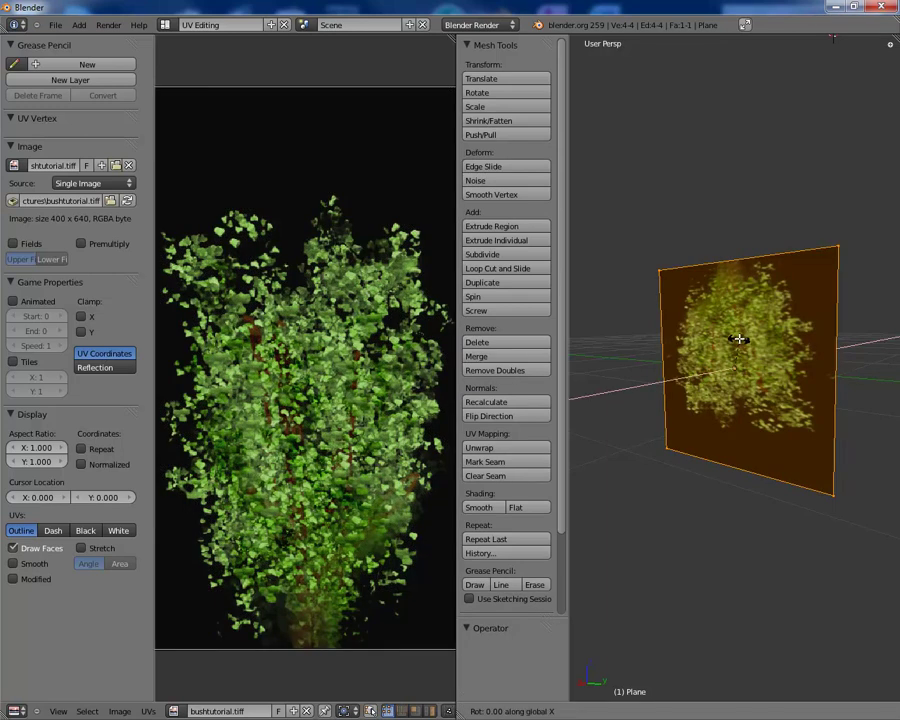
pyautogui.write('180')
pyautogui.press('Return')
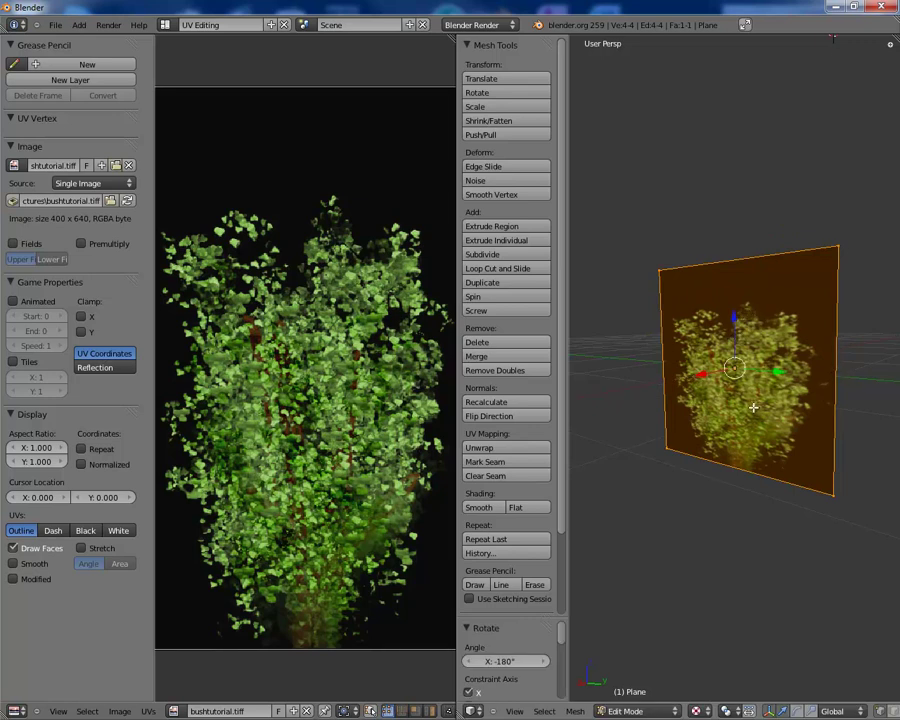
pyautogui.moveTo(753, 407); pyautogui.dragTo(698, 461, button='middle')
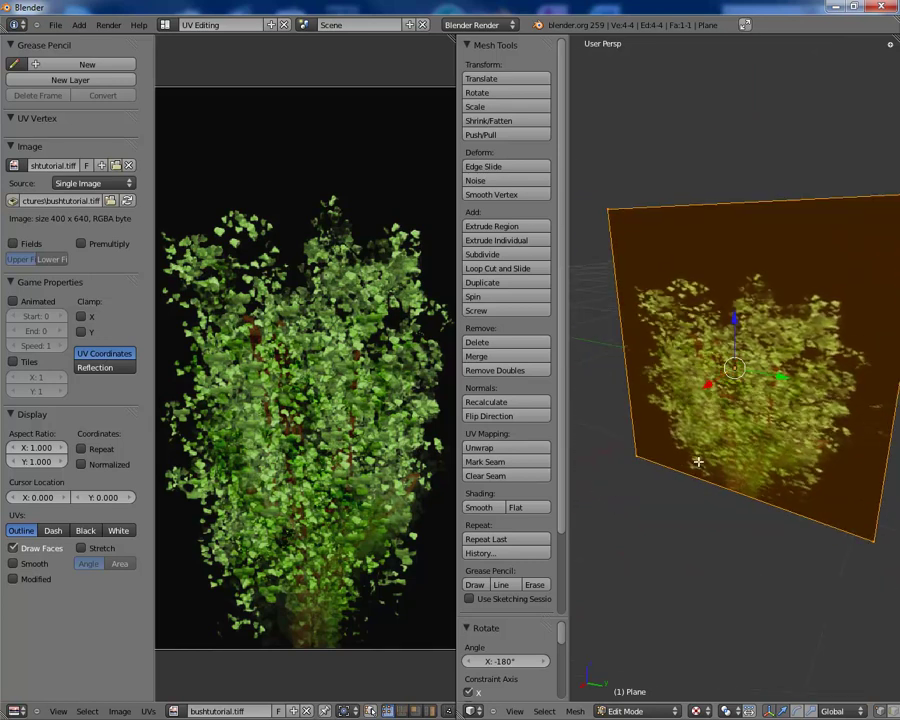
pyautogui.scroll(-3, 704, 420)
pyautogui.scroll(8, 744, 400)
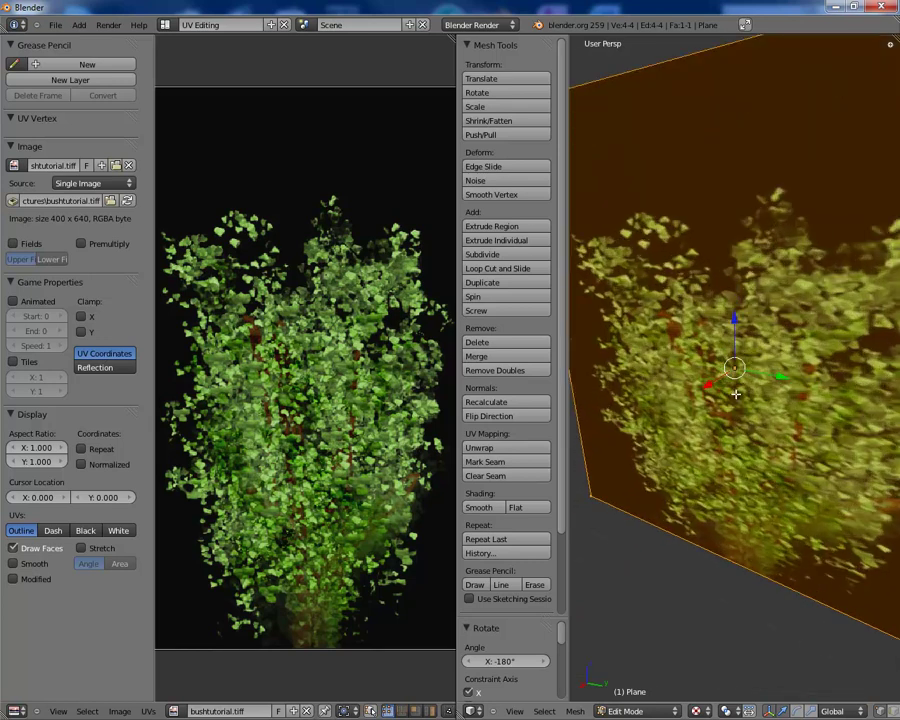
# Raise the plane 0.985 along Z so it rests on the ground grid.
pyautogui.scroll(-6, 736, 392)
pyautogui.scroll(-6, 736, 392)
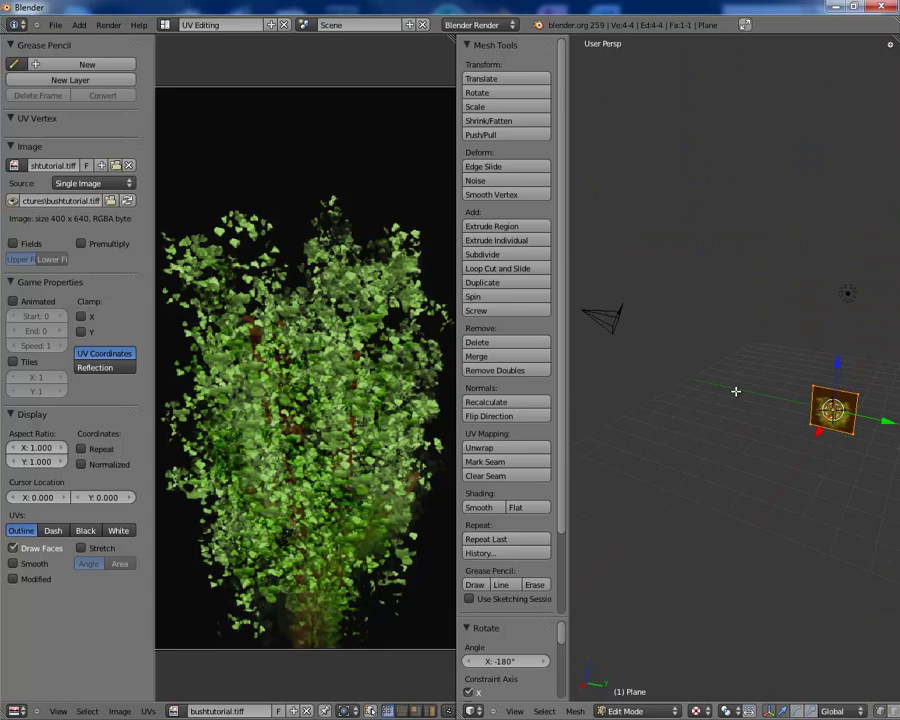
pyautogui.moveTo(825, 400); pyautogui.dragTo(733, 388, button='middle')
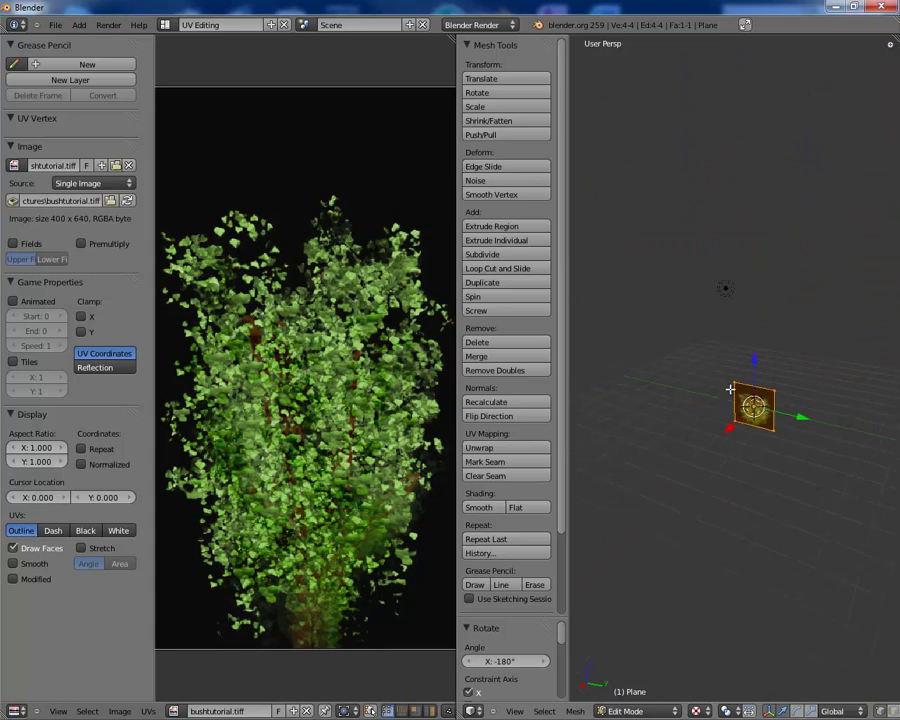
pyautogui.scroll(4, 740, 430)
pyautogui.moveTo(746, 461); pyautogui.dragTo(741, 330, button='middle')
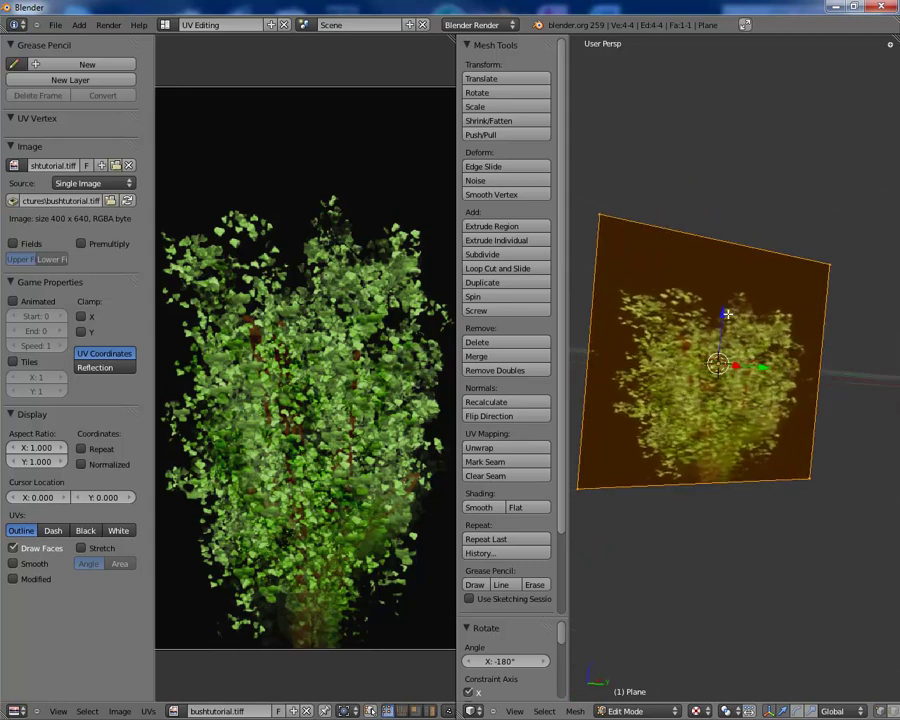
pyautogui.press('g')
pyautogui.press('z')
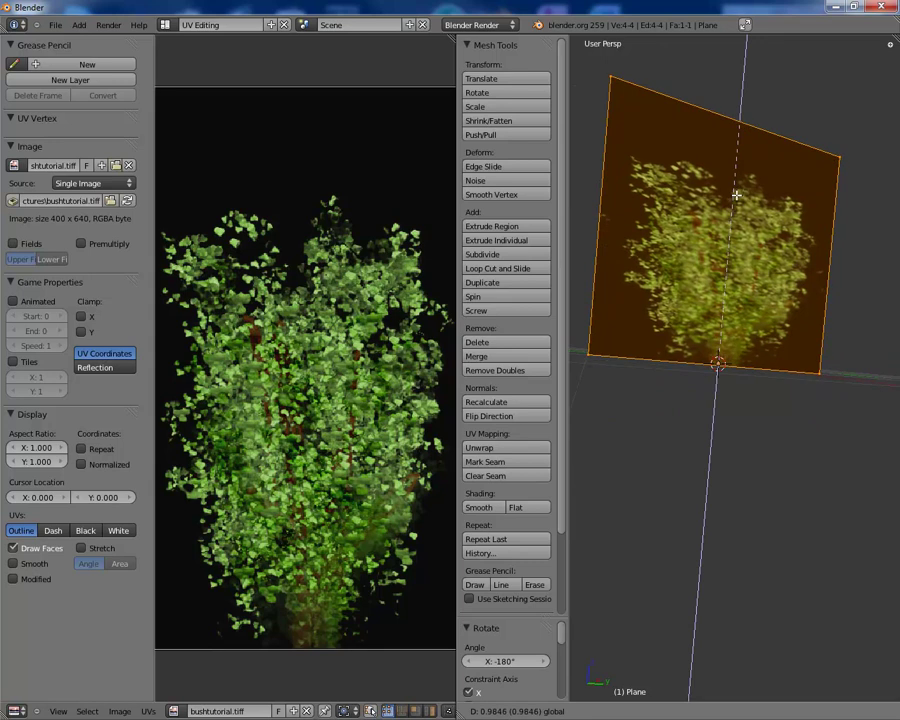
pyautogui.click(736, 195)
pyautogui.moveTo(736, 195); pyautogui.dragTo(730, 290, button='middle')
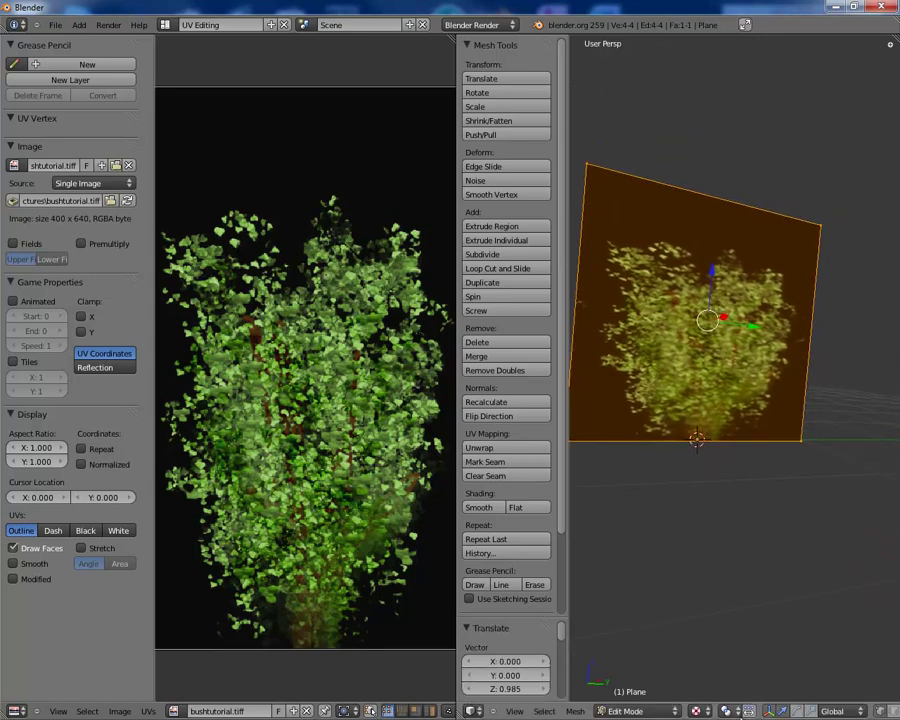
# Scale the plane 1.619 along Z around the 3D cursor at its base.
pyautogui.click(730, 711)
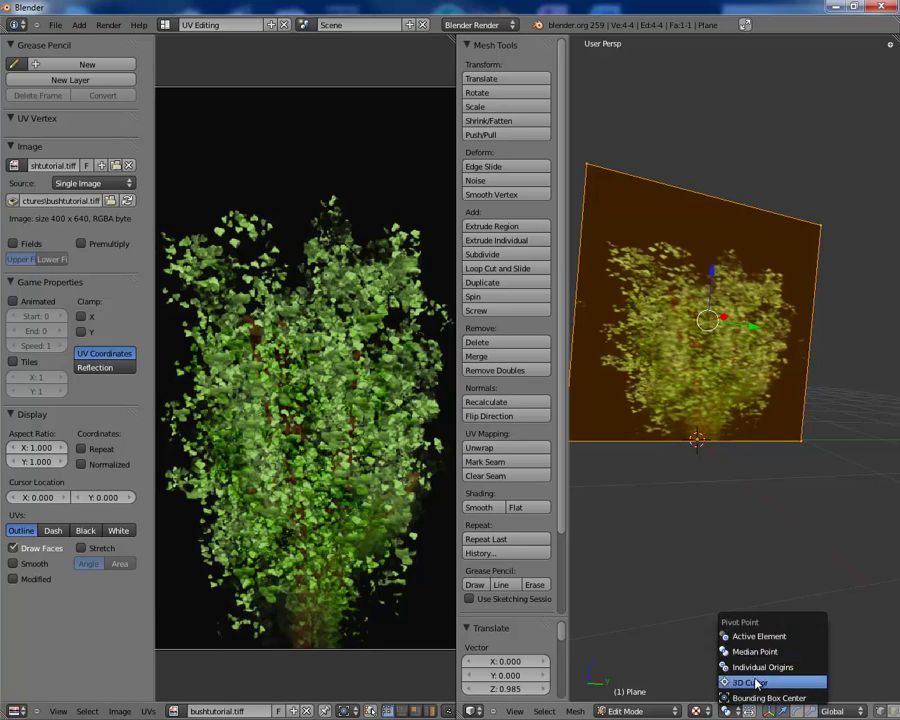
pyautogui.click(757, 684)
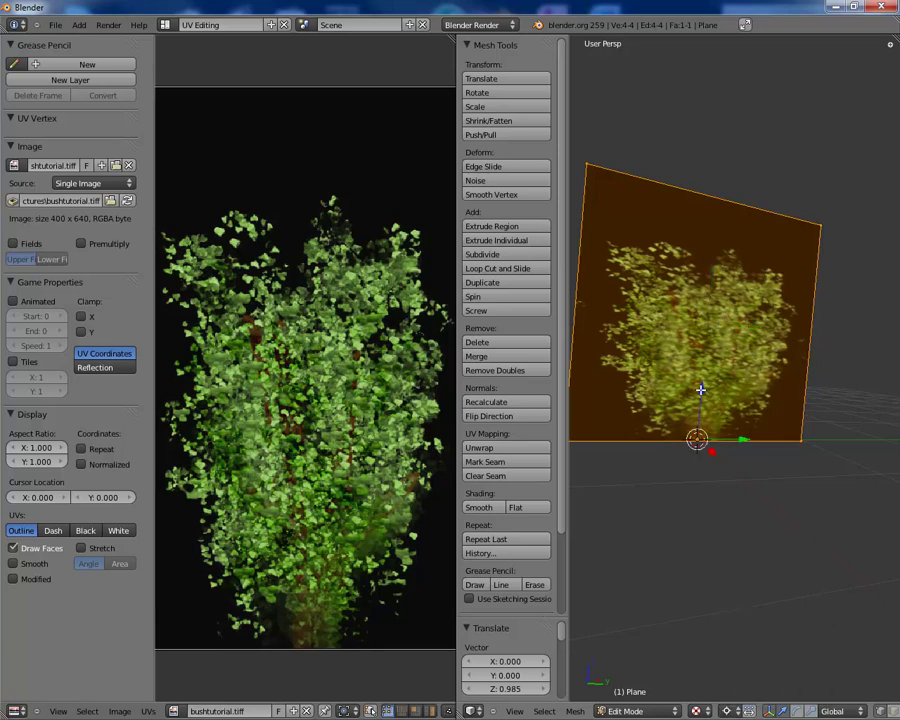
pyautogui.press('s')
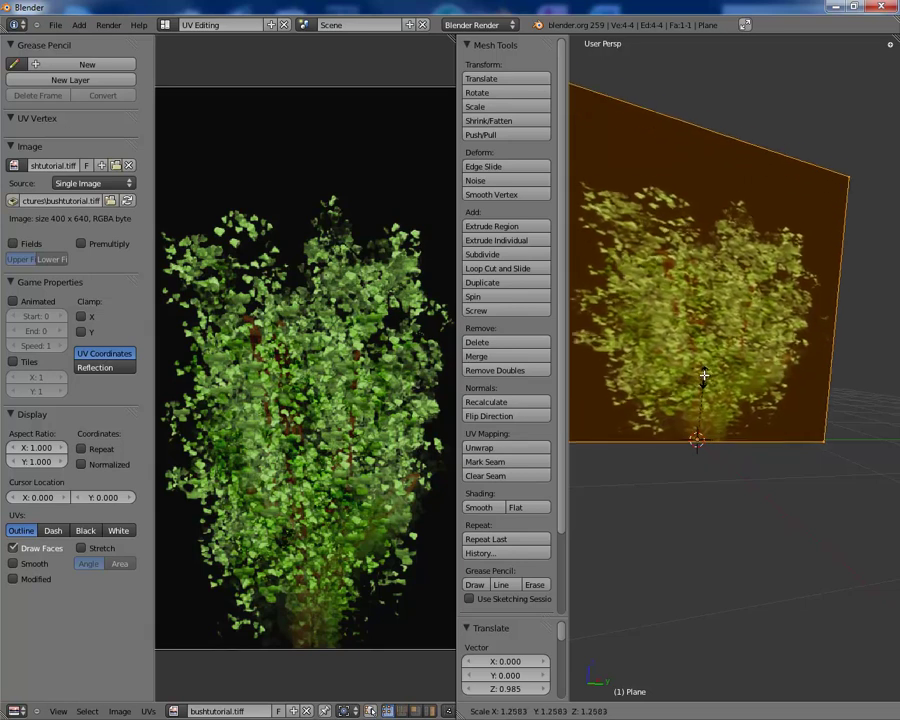
pyautogui.press('z')
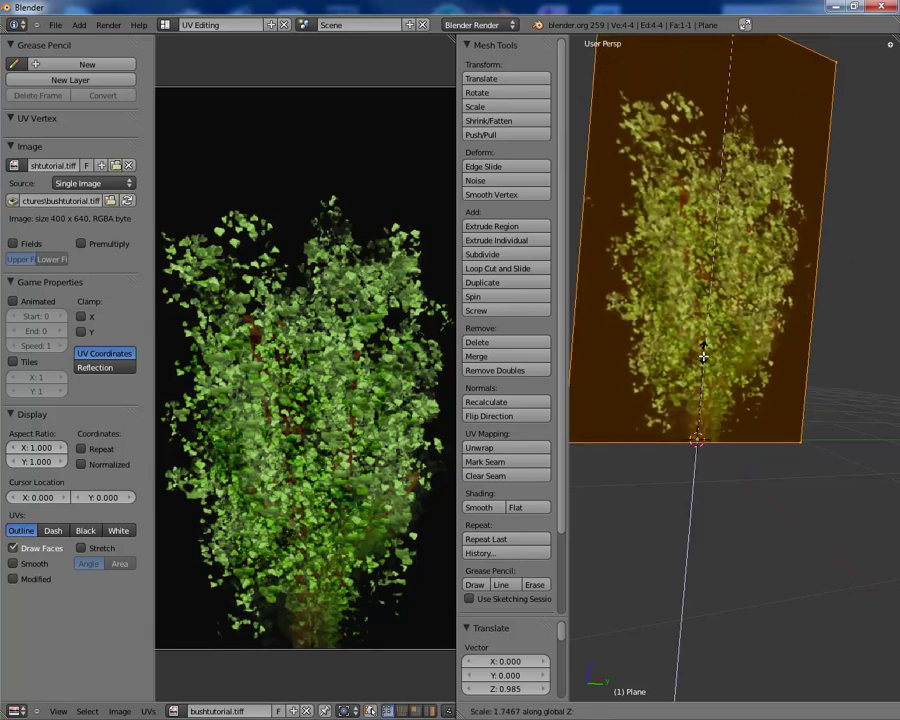
pyautogui.click(701, 356)
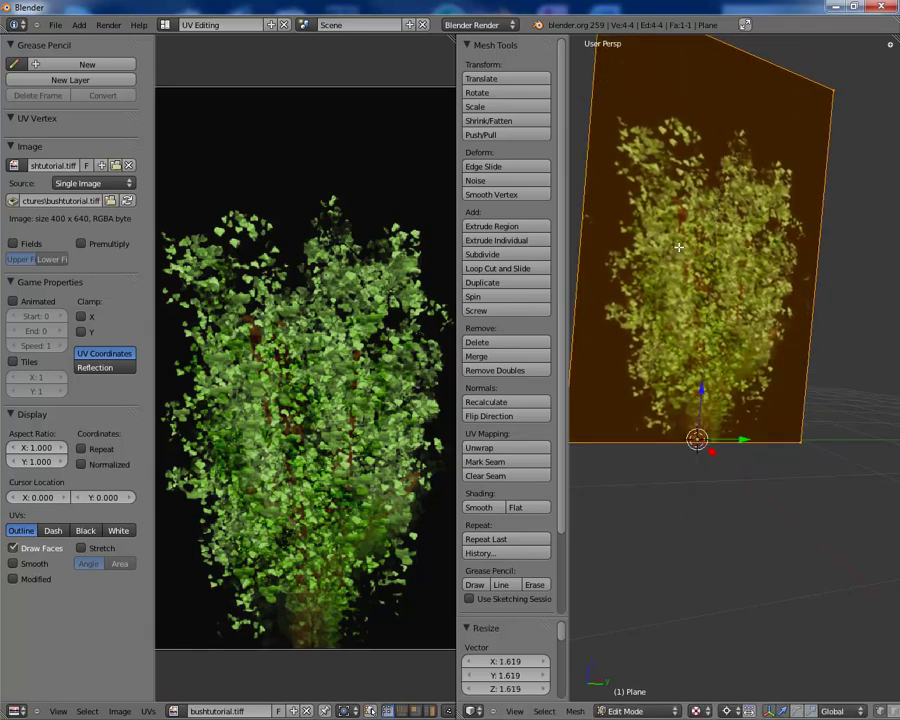
pyautogui.moveTo(701, 356); pyautogui.dragTo(850, 330, button='middle')
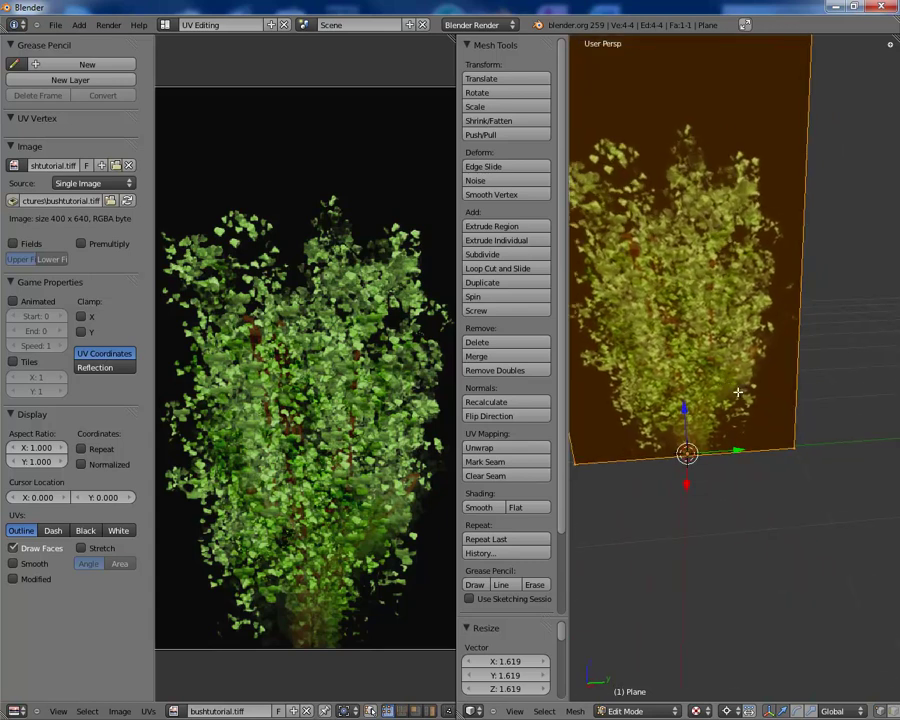
pyautogui.scroll(-4, 780, 340)
pyautogui.keyDown('shift'); pyautogui.moveTo(705, 318); pyautogui.dragTo(779, 437, button='middle'); pyautogui.keyUp('shift')
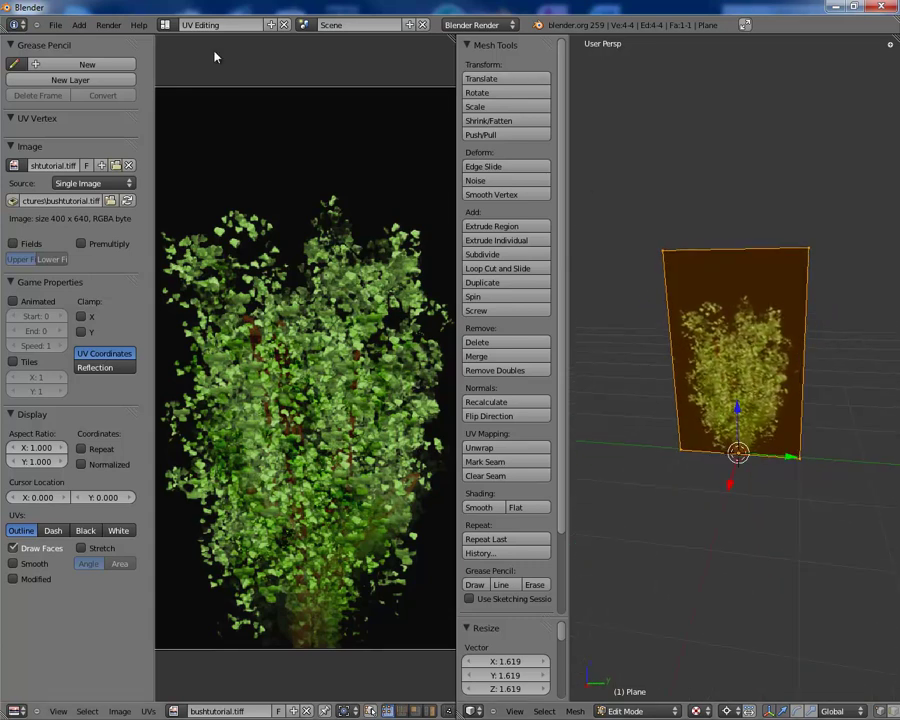
# Switch the render engine to Blender Game and return to the Default screen layout.
pyautogui.click(474, 24)
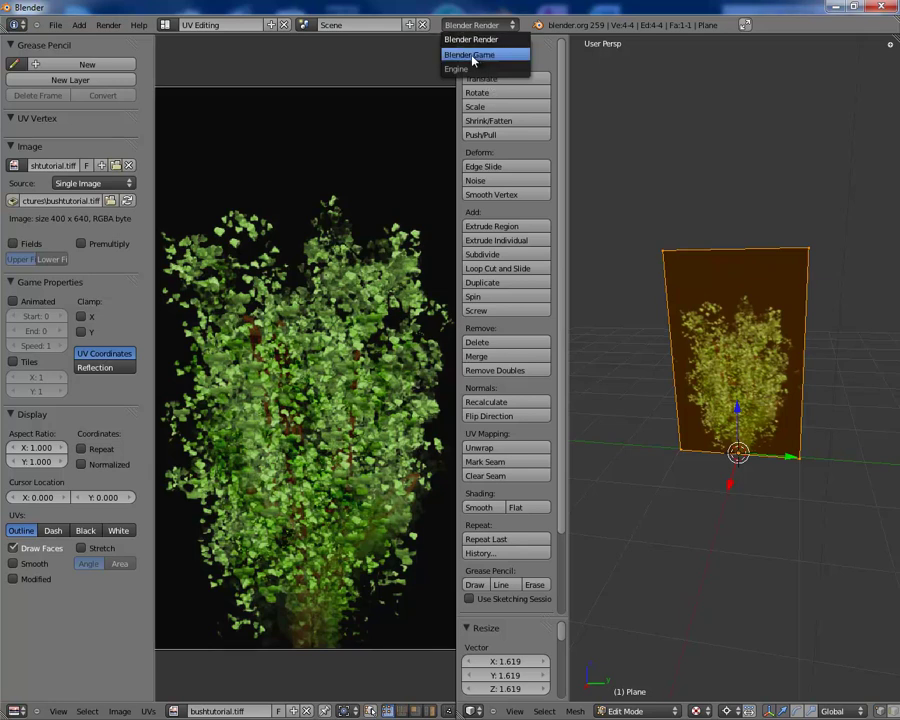
pyautogui.click(472, 56)
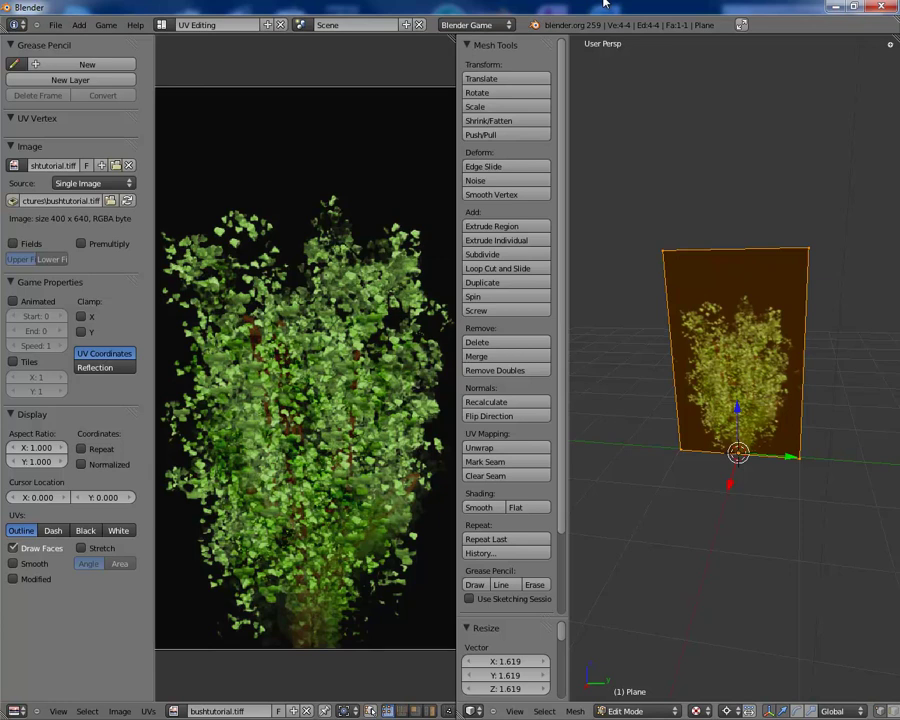
pyautogui.click(162, 24)
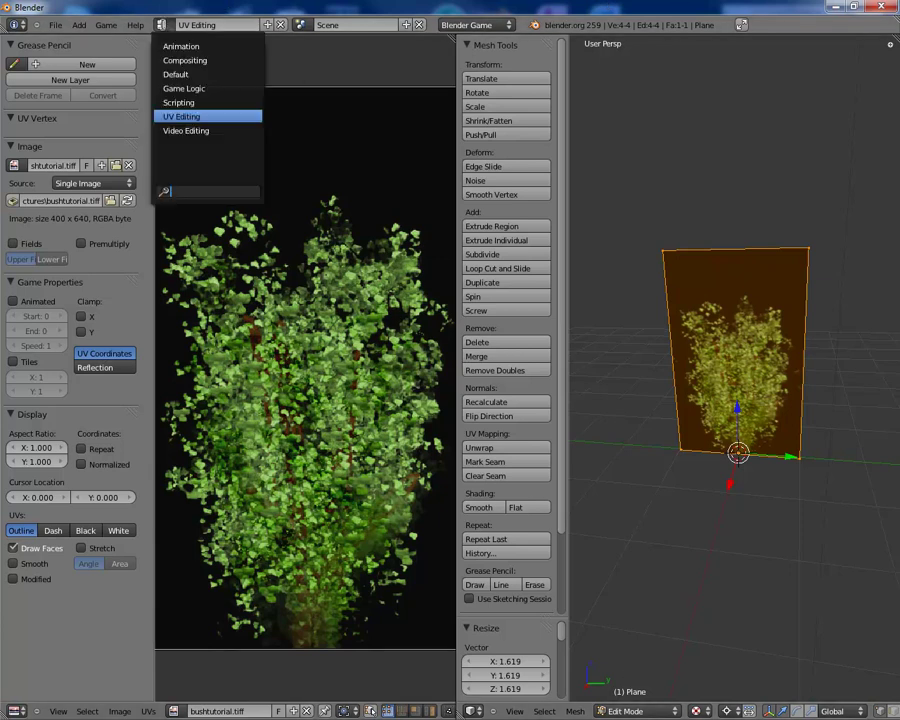
pyautogui.click(224, 75)
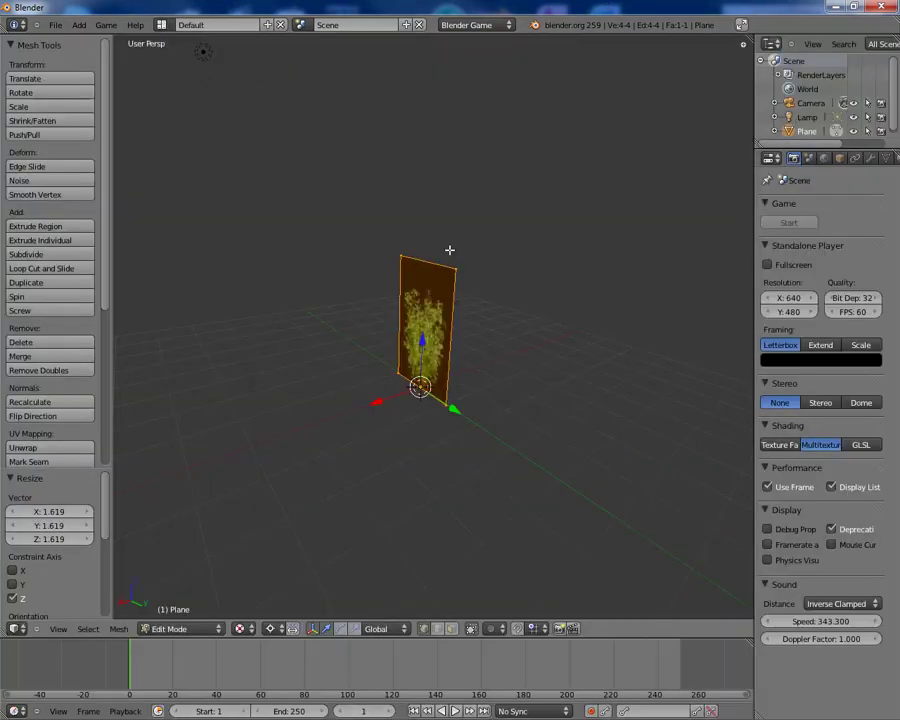
# Show the plane textured, re-enter Edit Mode and try filling a face.
pyautogui.moveTo(435, 327); pyautogui.dragTo(323, 380, button='middle')
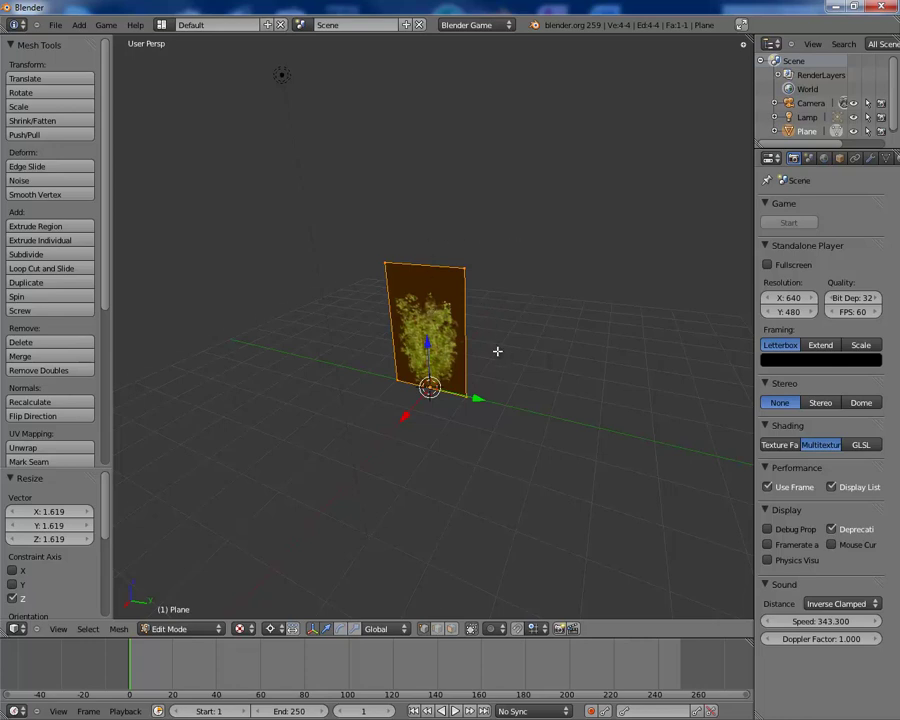
pyautogui.moveTo(497, 351)
pyautogui.mouseDown(button='middle')
pyautogui.moveTo(623, 243)
pyautogui.moveTo(480, 251)
pyautogui.moveTo(438, 346)
pyautogui.moveTo(331, 357)
pyautogui.moveTo(643, 327)
pyautogui.moveTo(478, 305)
pyautogui.moveTo(512, 297)
pyautogui.moveTo(485, 282)
pyautogui.mouseUp(button='middle')
pyautogui.hotkey('alt', 'z')
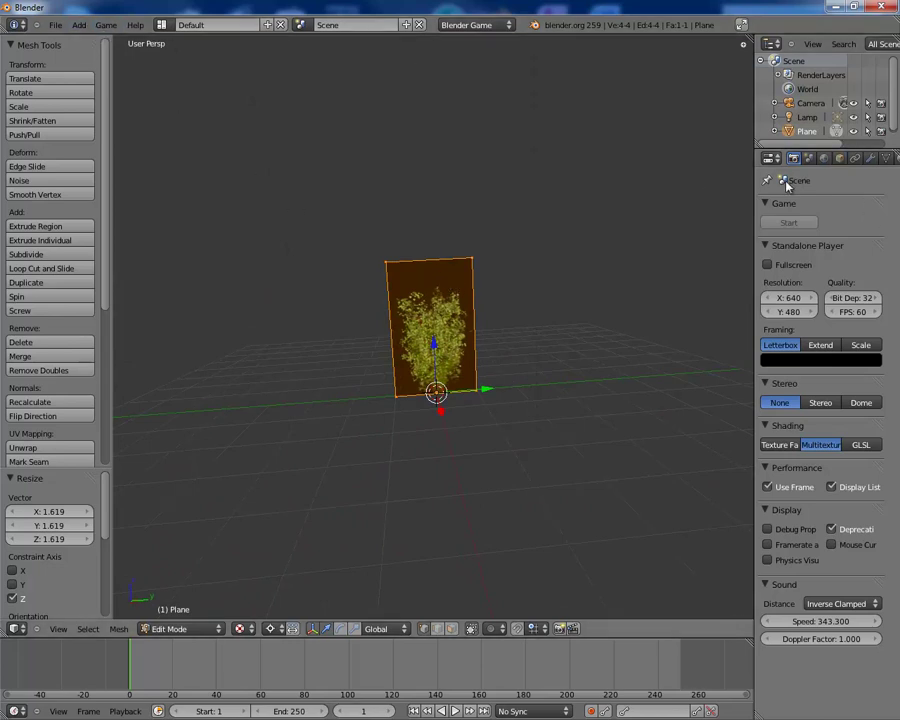
pyautogui.press('Tab')
pyautogui.press('Tab')
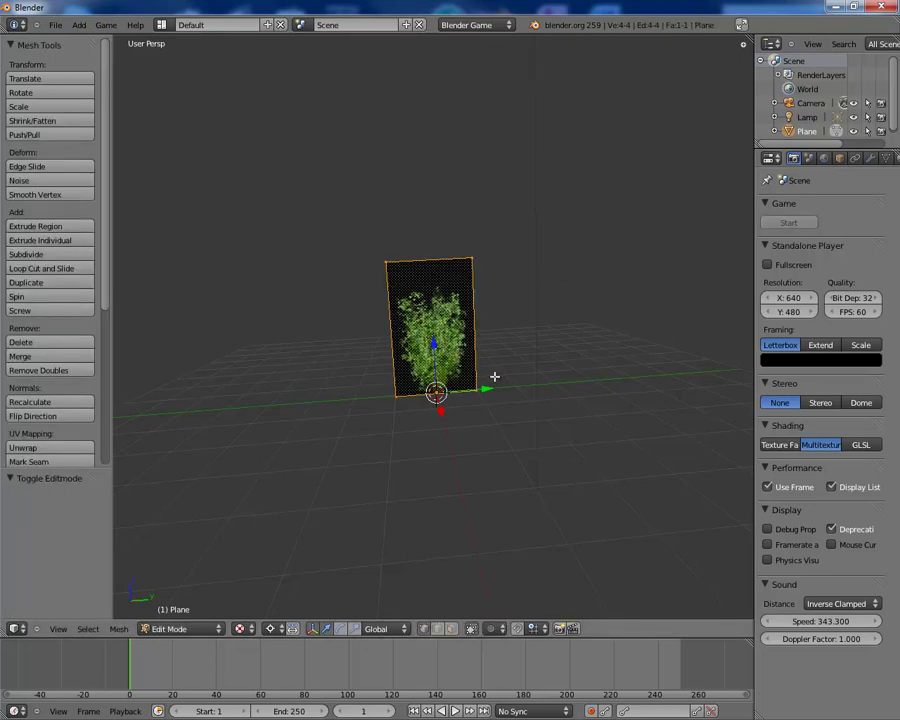
pyautogui.press('f')
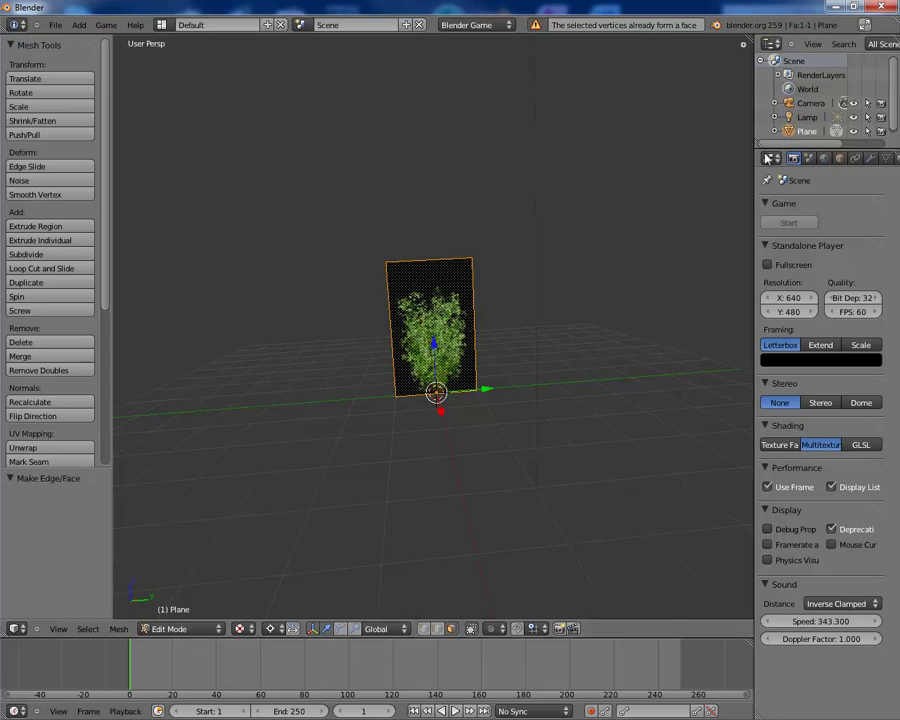
# Widen the Properties panel and enable Two-side under Texture Face in the mesh data settings.
pyautogui.moveTo(753, 187); pyautogui.dragTo(612, 190)
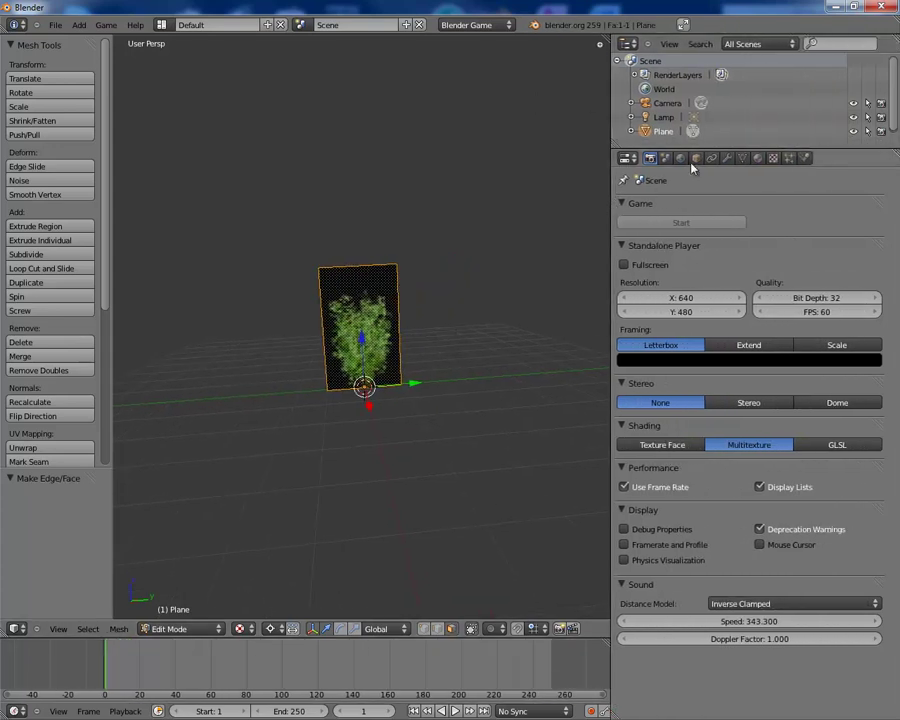
pyautogui.click(742, 158)
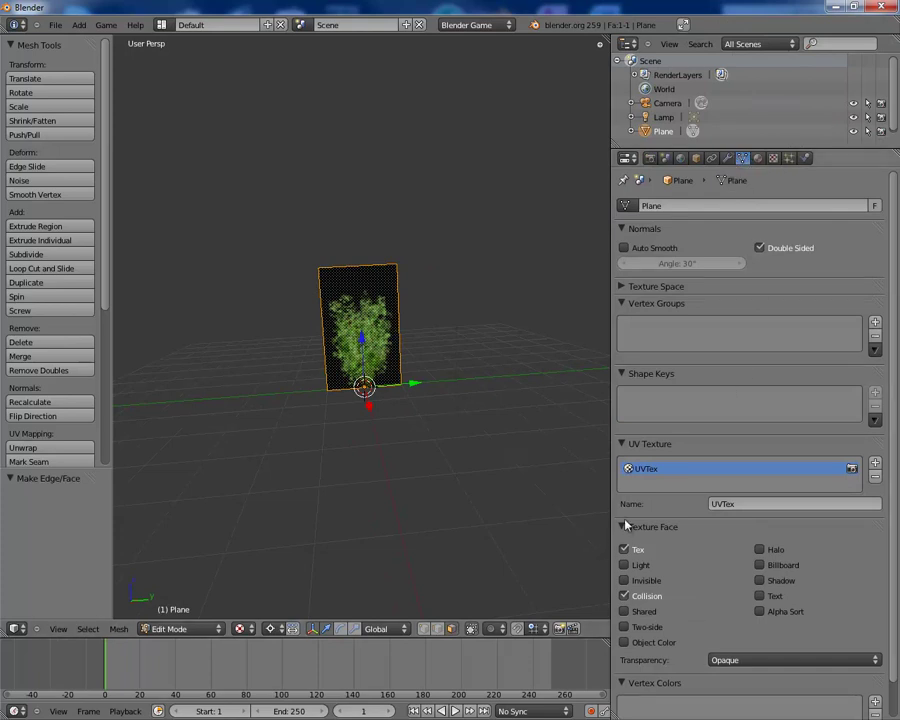
pyautogui.scroll(-1, 636, 530)
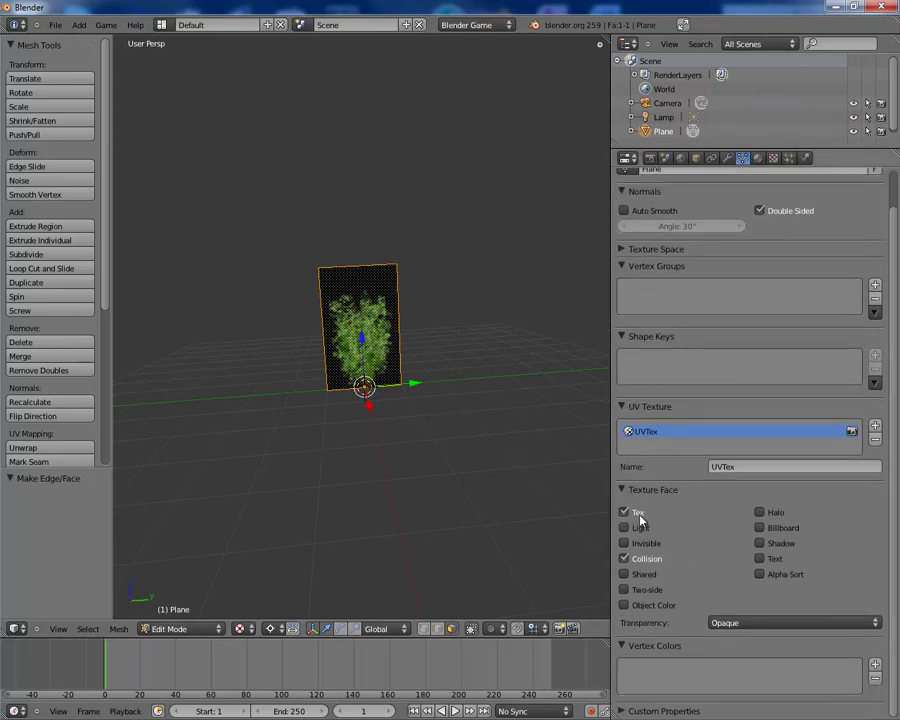
pyautogui.click(624, 589)
pyautogui.moveTo(464, 364); pyautogui.dragTo(480, 400, button='middle')
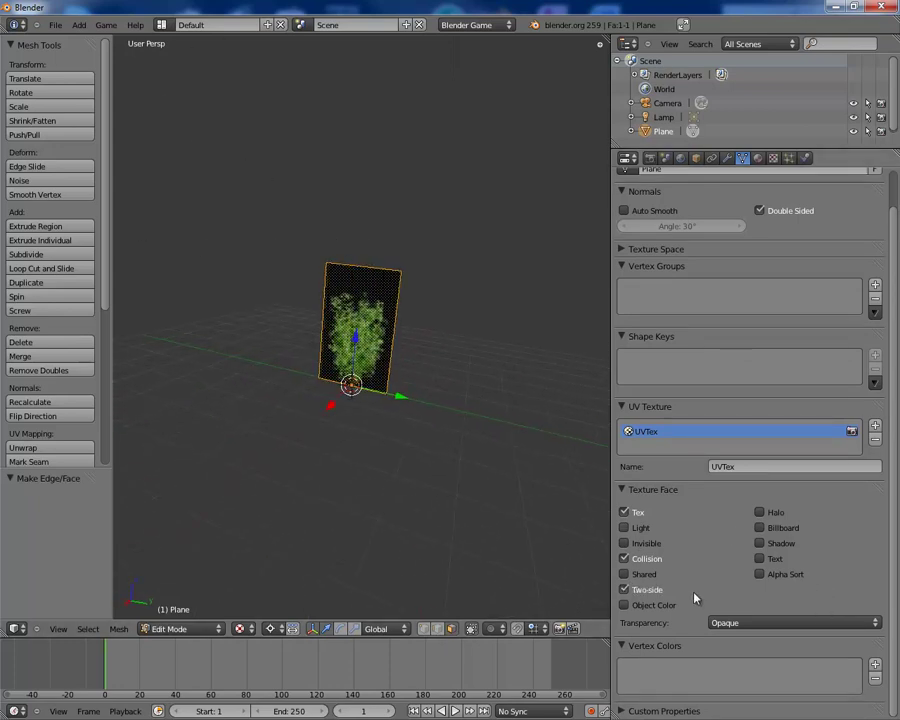
pyautogui.click(747, 623)
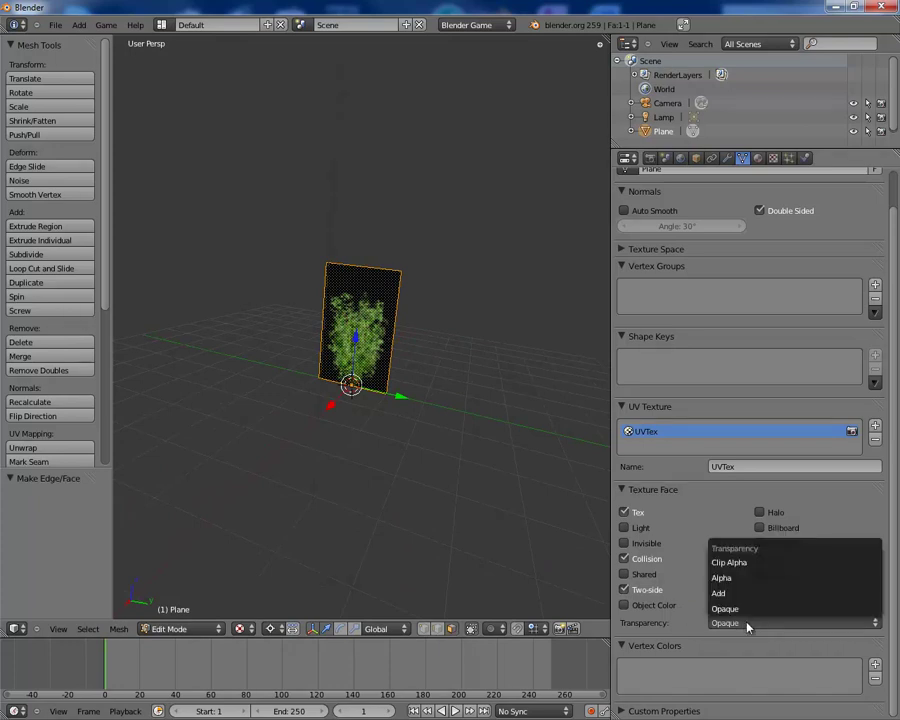
# Set face transparency to Clip Alpha and inspect the plane from the side.
pyautogui.click(734, 572)
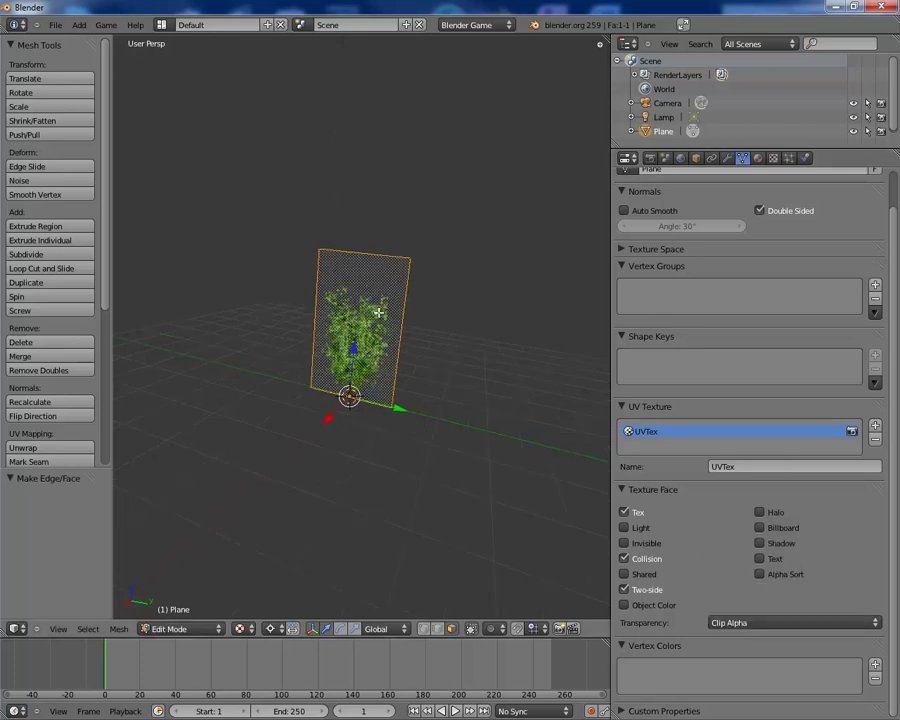
pyautogui.scroll(5, 377, 314)
pyautogui.scroll(-3, 376, 323)
pyautogui.moveTo(376, 323); pyautogui.dragTo(449, 268, button='middle')
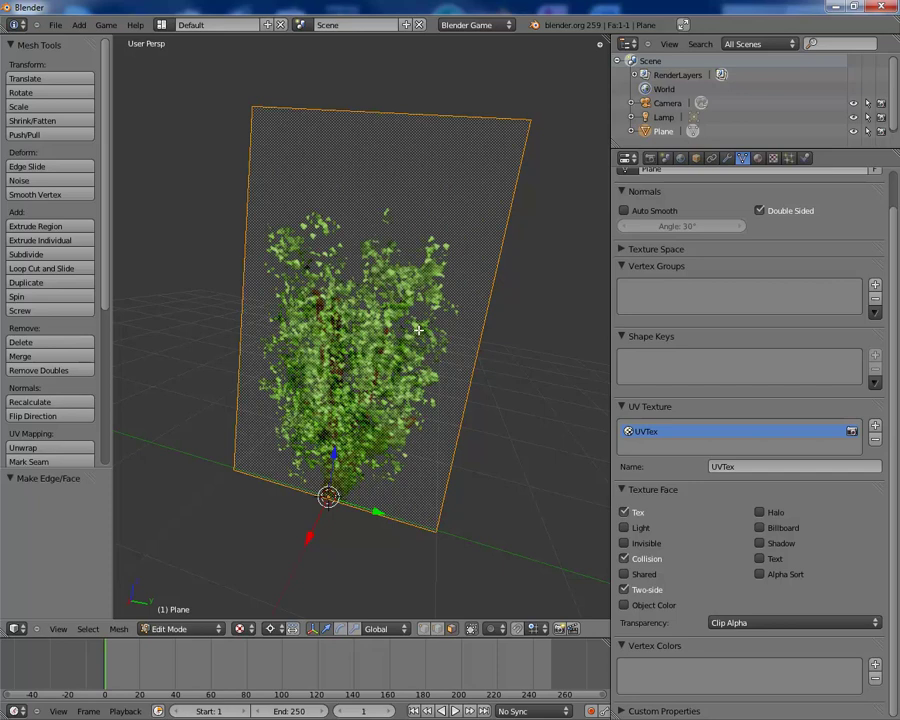
pyautogui.moveTo(418, 330); pyautogui.dragTo(500, 450, button='middle')
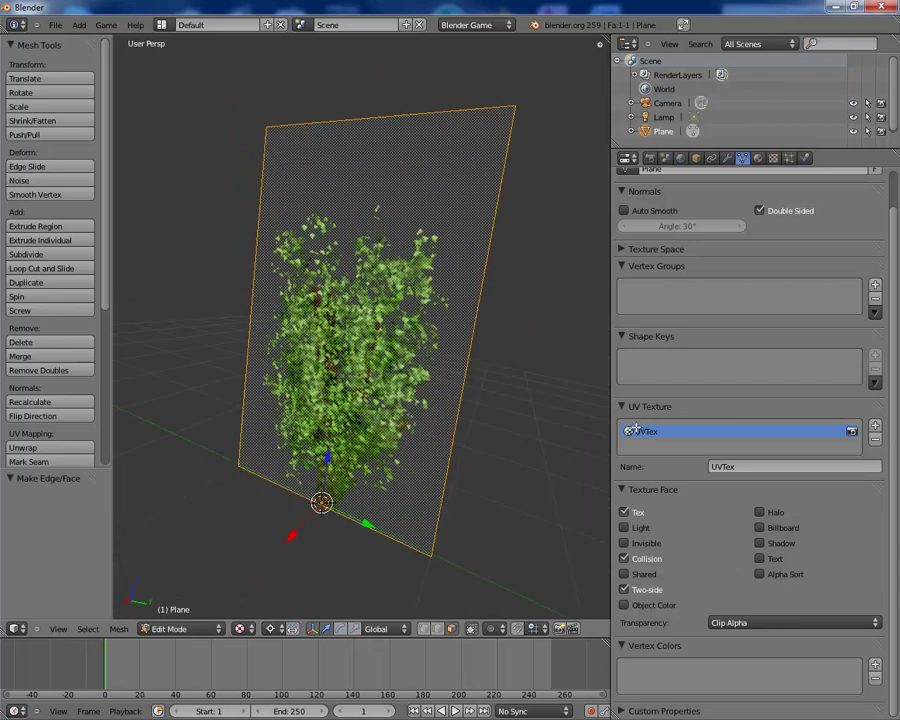
# Switch transparency to Alpha and view the bush face-on and around its edges.
pyautogui.click(734, 622)
pyautogui.click(733, 578)
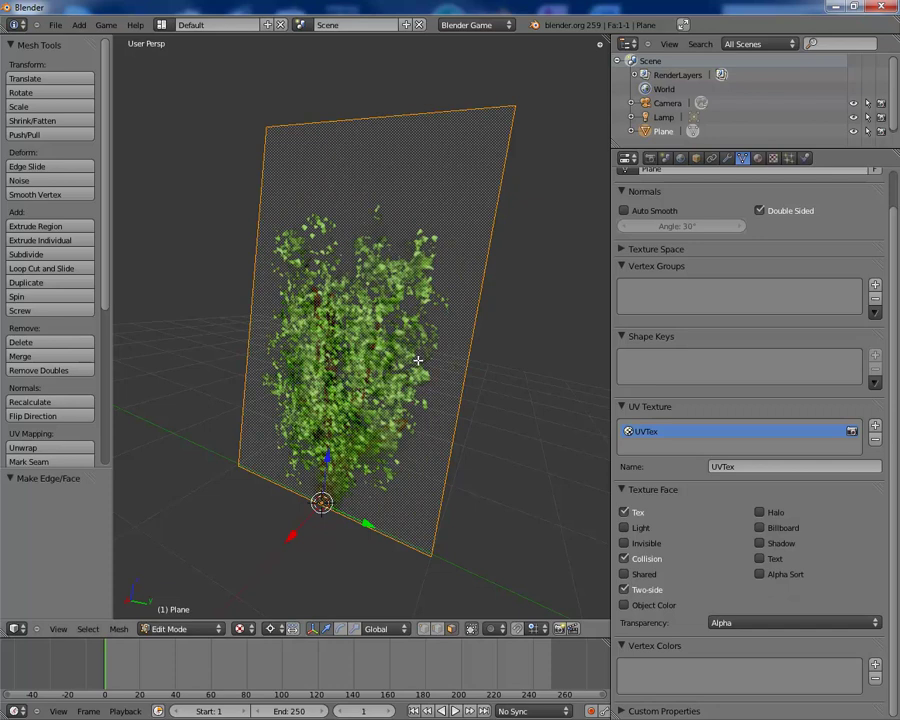
pyautogui.moveTo(418, 360); pyautogui.dragTo(444, 500, button='middle')
pyautogui.scroll(5, 444, 314)
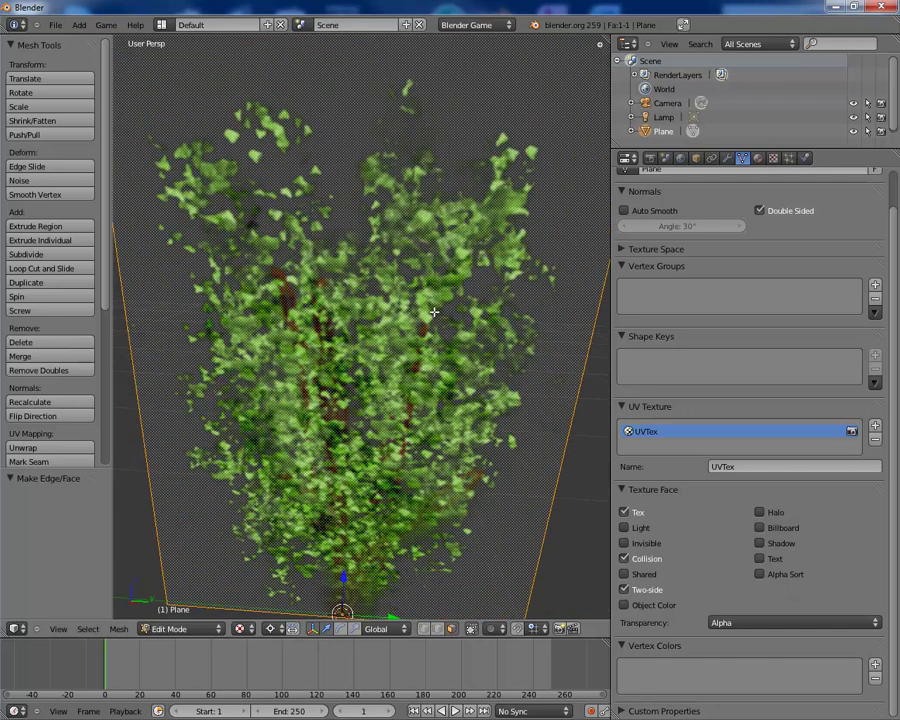
pyautogui.moveTo(434, 312); pyautogui.dragTo(480, 430, button='middle')
# Toggle back to Clip Alpha for comparison, then settle on Alpha.
pyautogui.click(736, 622)
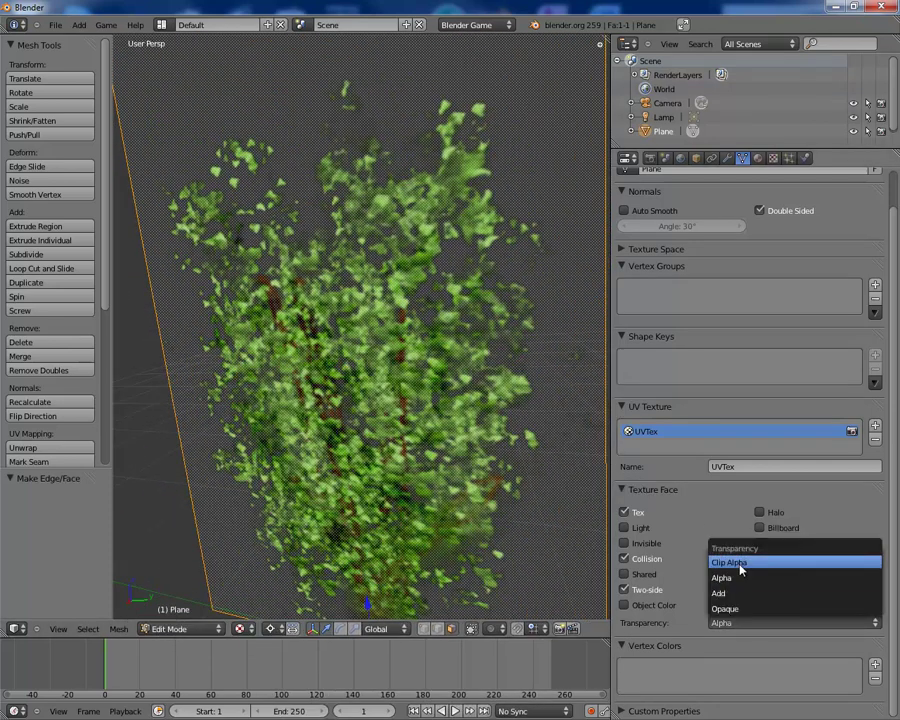
pyautogui.click(739, 563)
pyautogui.click(752, 622)
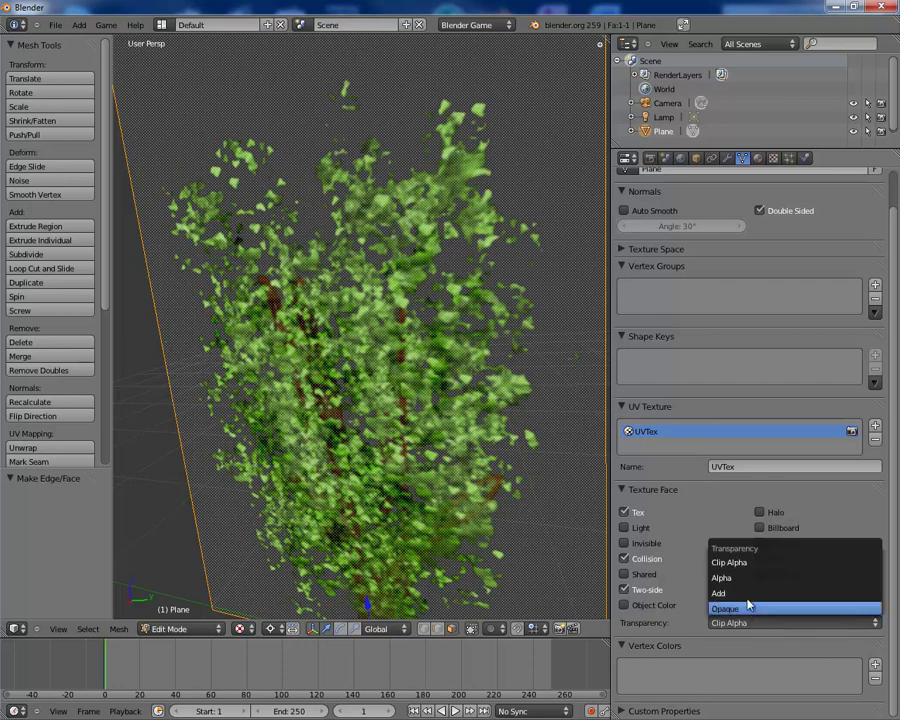
pyautogui.click(740, 579)
pyautogui.moveTo(491, 327); pyautogui.dragTo(416, 170, button='middle')
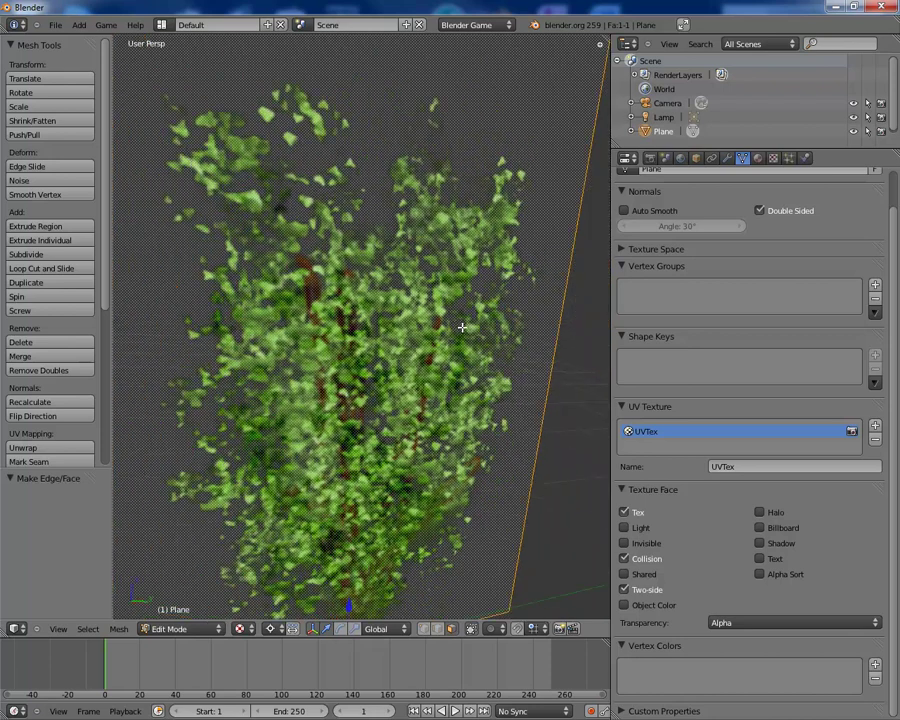
# Nudge the plane's mesh, select all, and set face transparency to Add.
pyautogui.press('g')
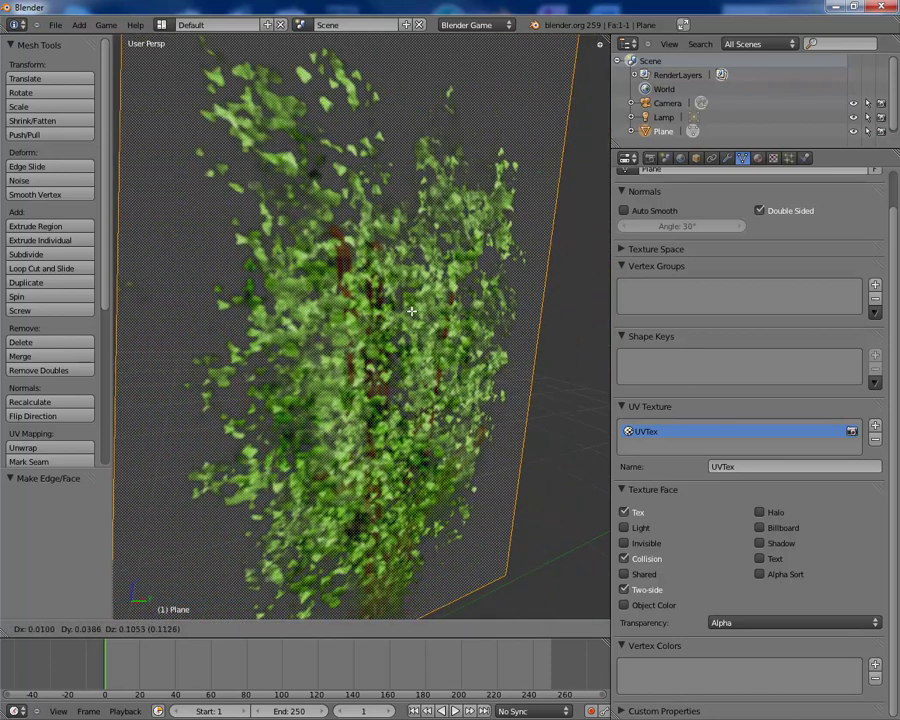
pyautogui.click(411, 311)
pyautogui.press('a')
pyautogui.scroll(-5, 450, 371)
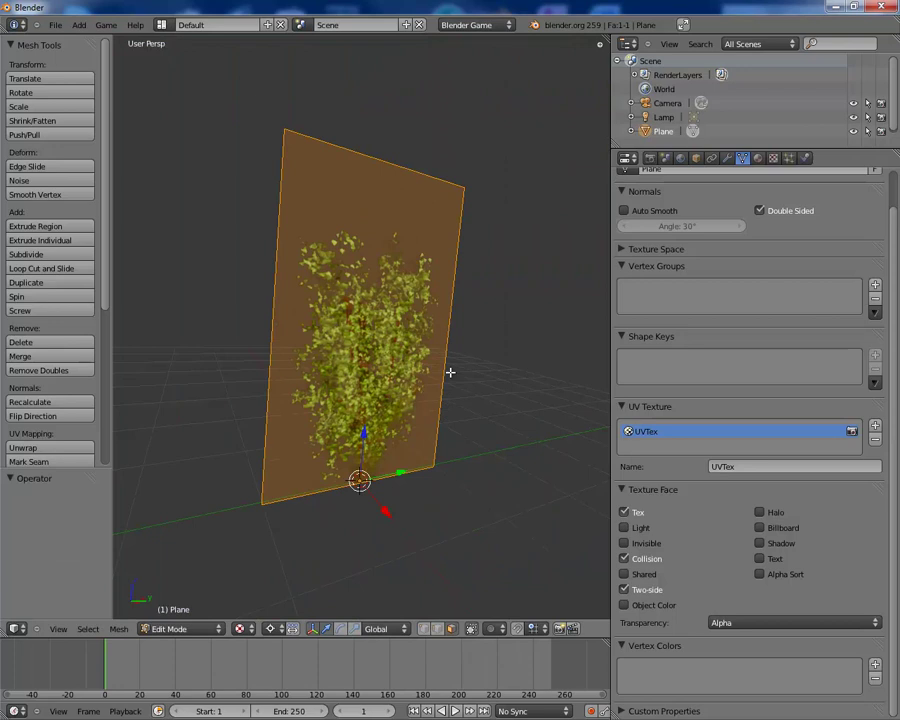
pyautogui.click(743, 622)
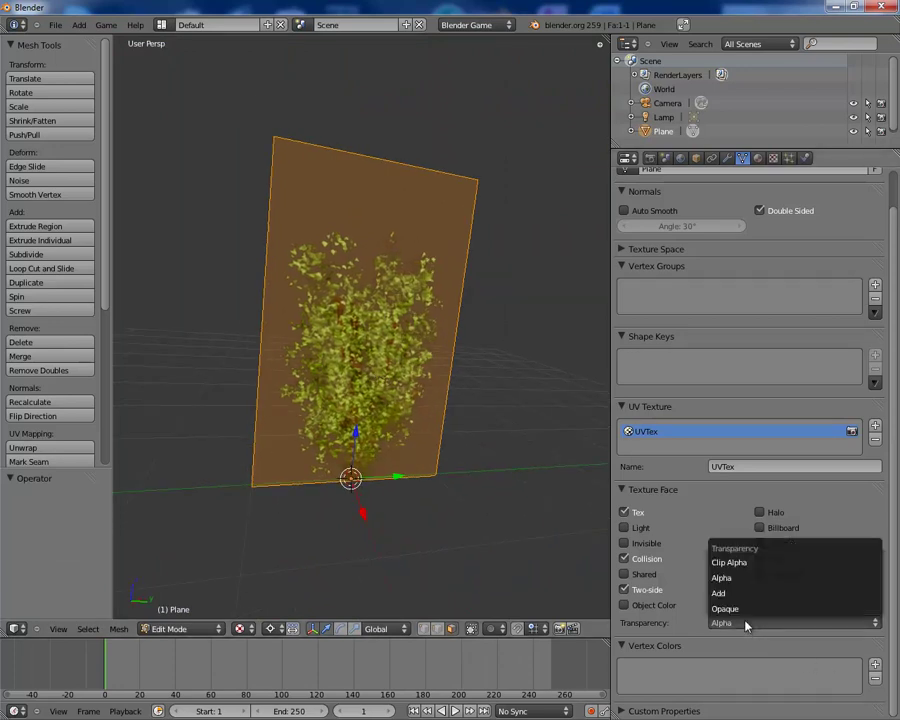
pyautogui.click(734, 593)
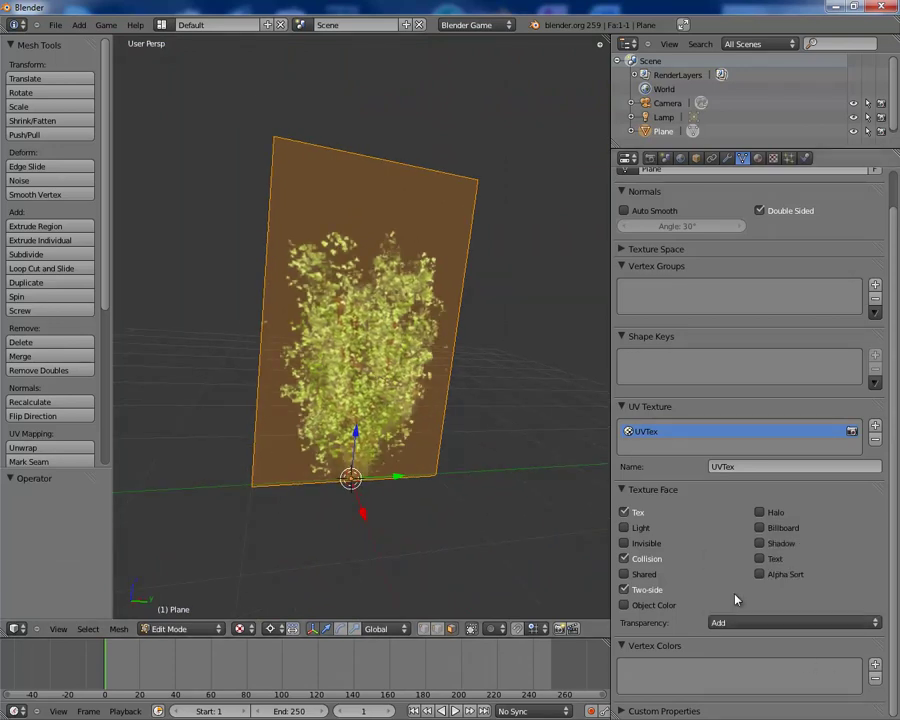
# Place the 3D cursor right of the plane and reapply Add transparency.
pyautogui.scroll(5, 437, 366)
pyautogui.click(538, 352)
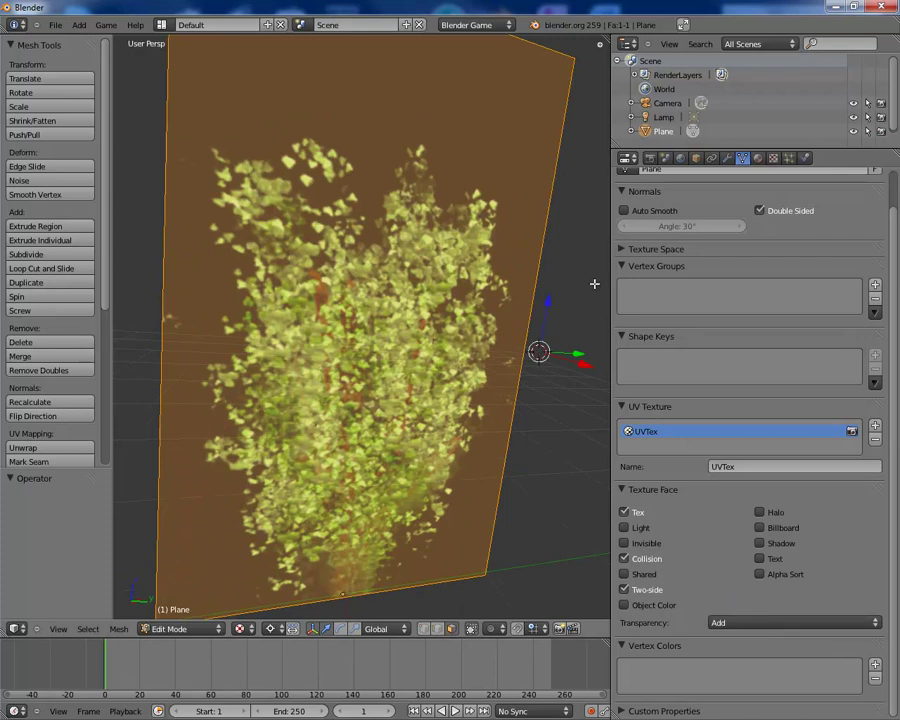
pyautogui.moveTo(565, 258); pyautogui.dragTo(403, 386, button='middle')
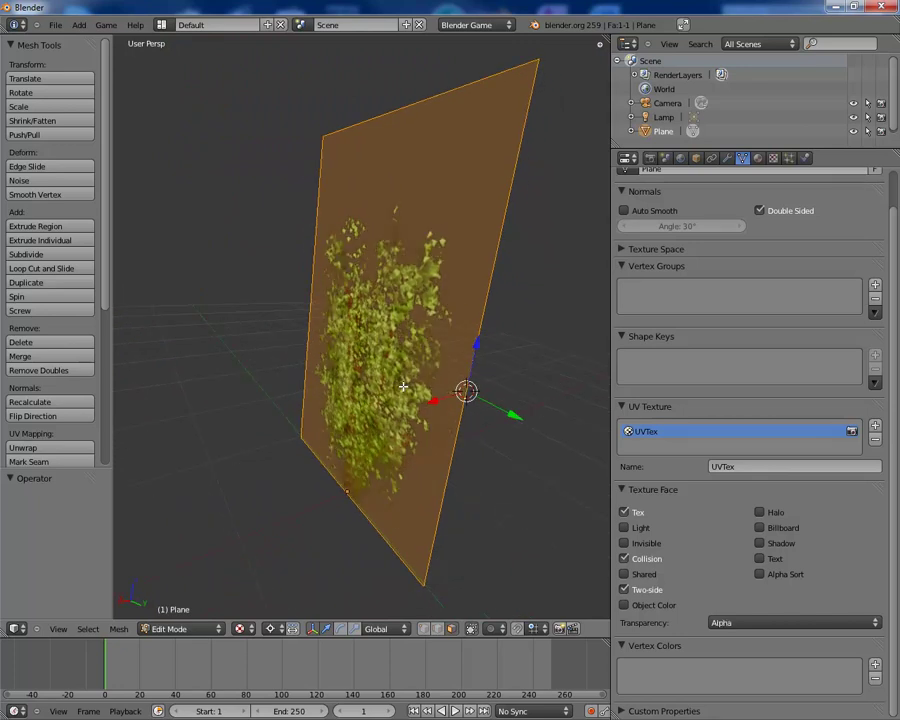
pyautogui.click(781, 621)
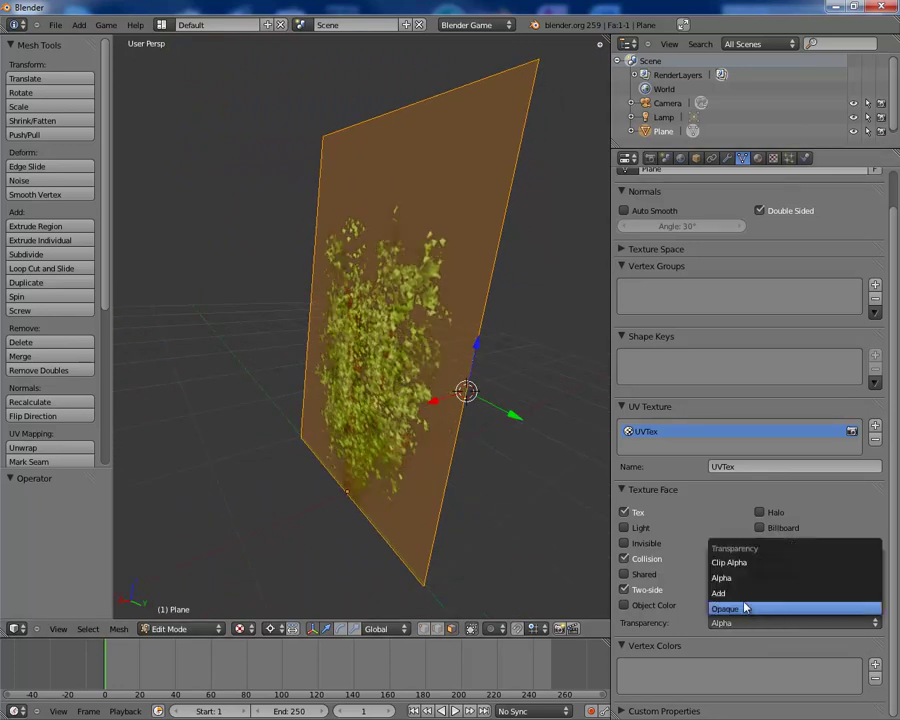
pyautogui.click(737, 594)
pyautogui.moveTo(440, 394); pyautogui.dragTo(412, 389, button='middle')
# Duplicate the plane's face and lower the copy 0.297 along Z.
pyautogui.press('e')
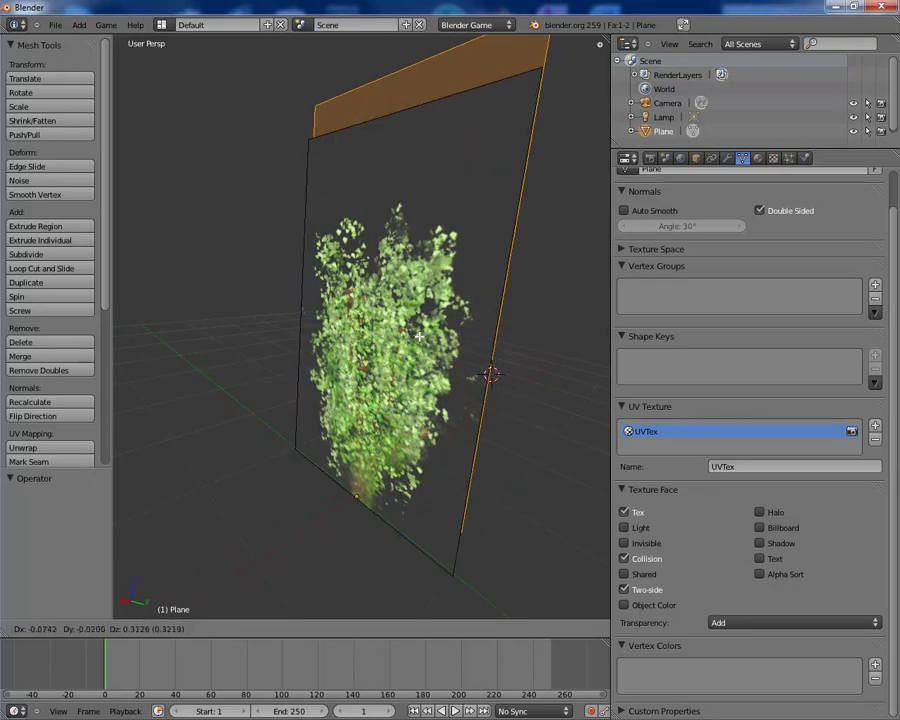
pyautogui.click(418, 347)
pyautogui.moveTo(498, 463); pyautogui.dragTo(231, 258, button='middle')
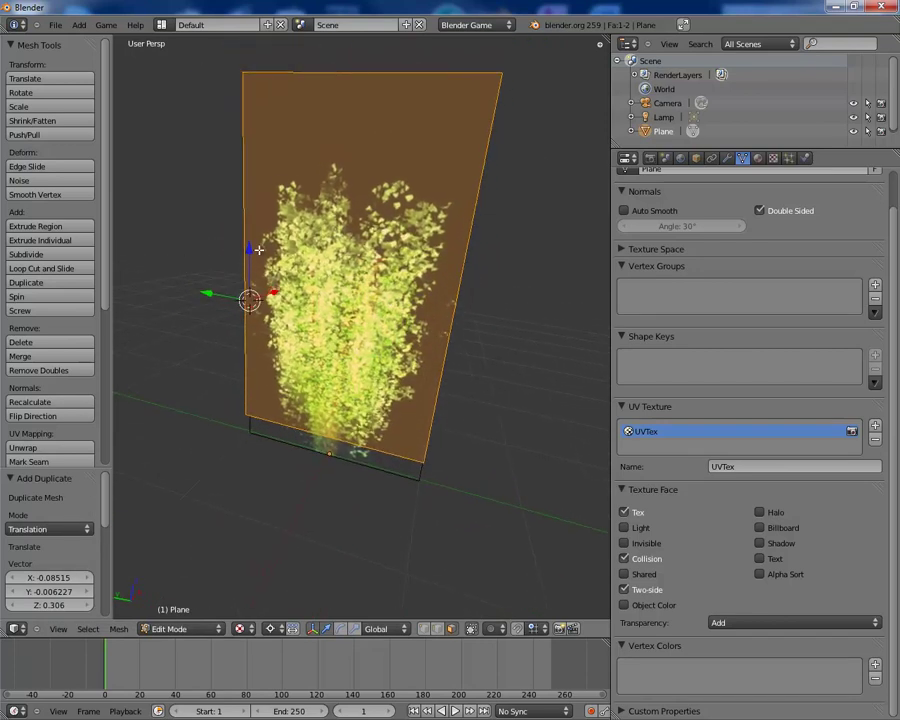
pyautogui.moveTo(258, 249); pyautogui.dragTo(248, 278)
pyautogui.moveTo(248, 278); pyautogui.dragTo(388, 240, button='middle')
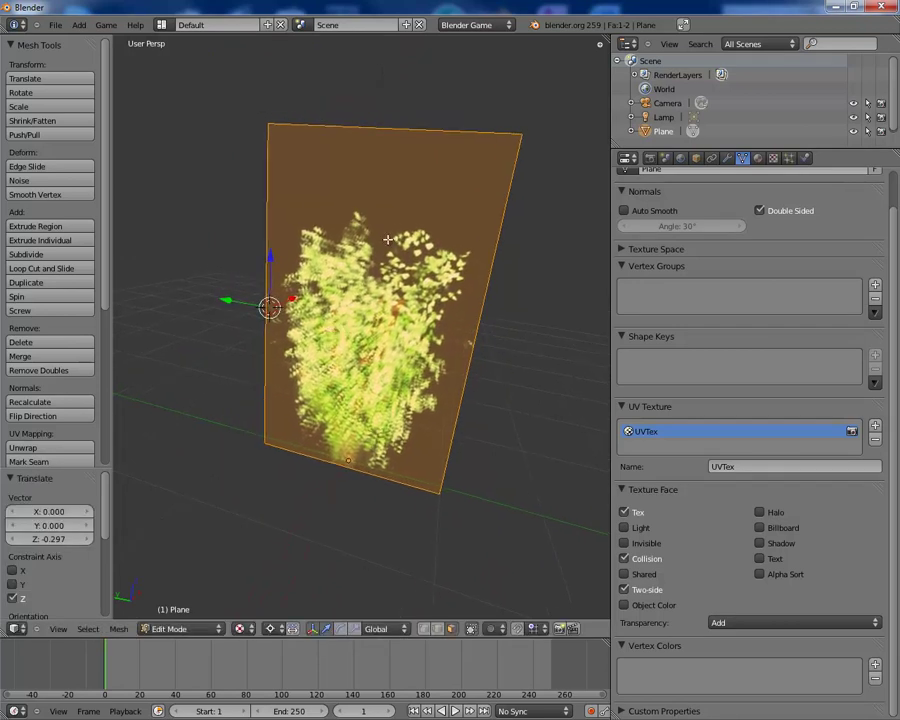
# Leave Edit Mode, orbit to a side-on view of the plane, and re-enter Edit Mode.
pyautogui.press('Tab')
pyautogui.scroll(4, 460, 330)
pyautogui.scroll(-3, 460, 343)
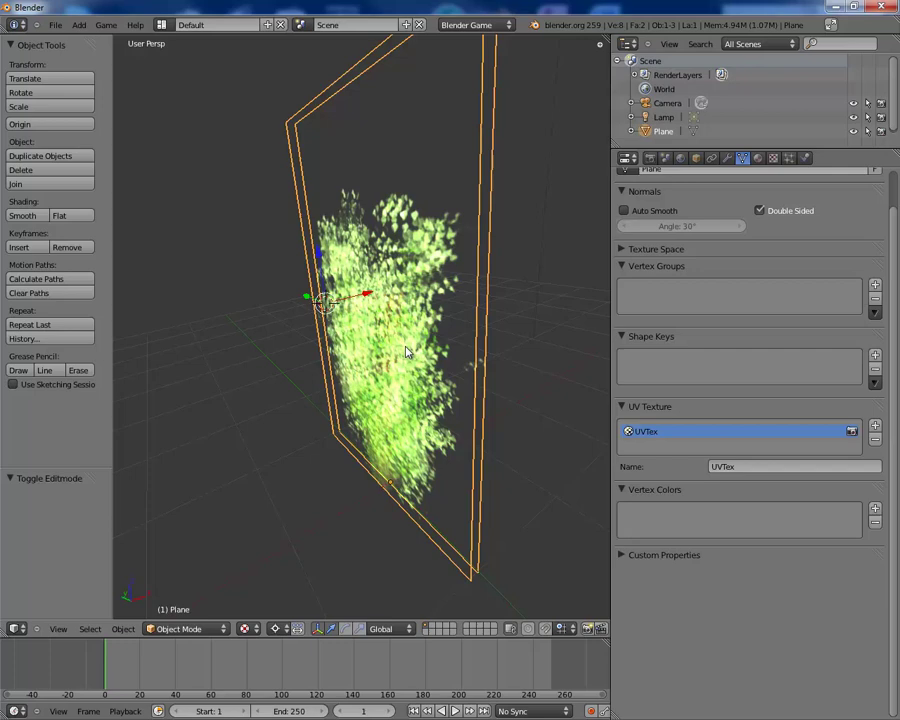
pyautogui.moveTo(406, 352); pyautogui.dragTo(330, 320, button='middle')
pyautogui.scroll(5, 448, 402)
pyautogui.moveTo(448, 402); pyautogui.dragTo(654, 389, button='middle')
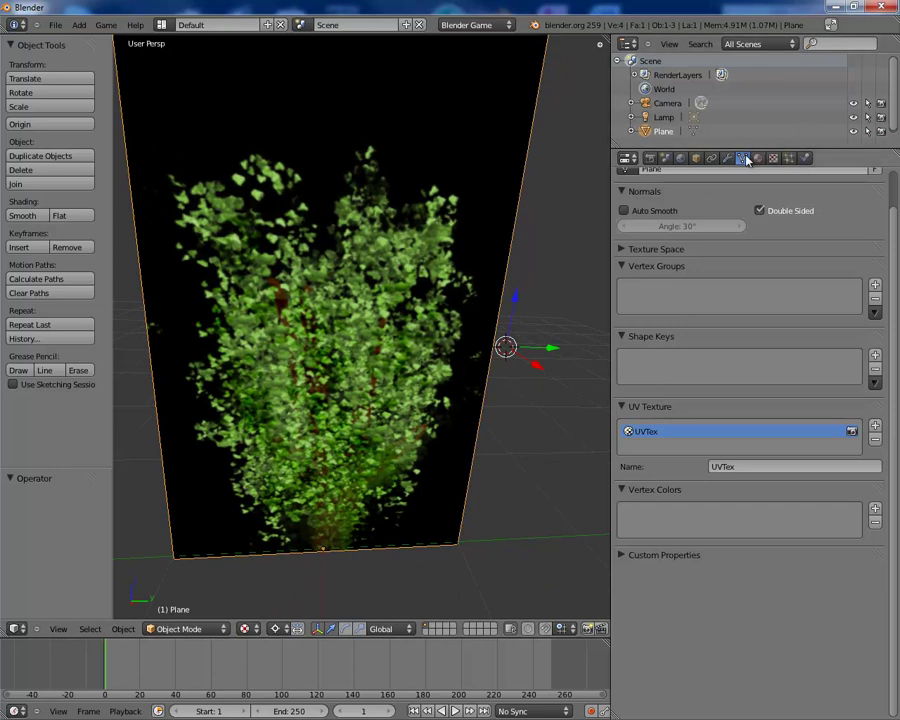
pyautogui.press('Tab')
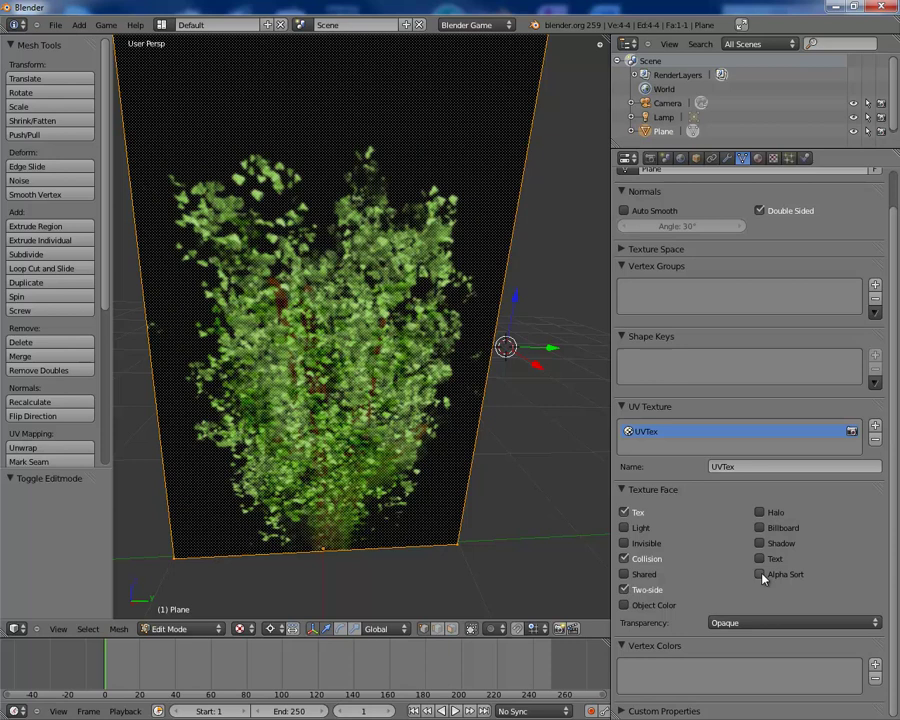
# Set the face transparency to Clip Alpha and orbit around the bush.
pyautogui.click(750, 622)
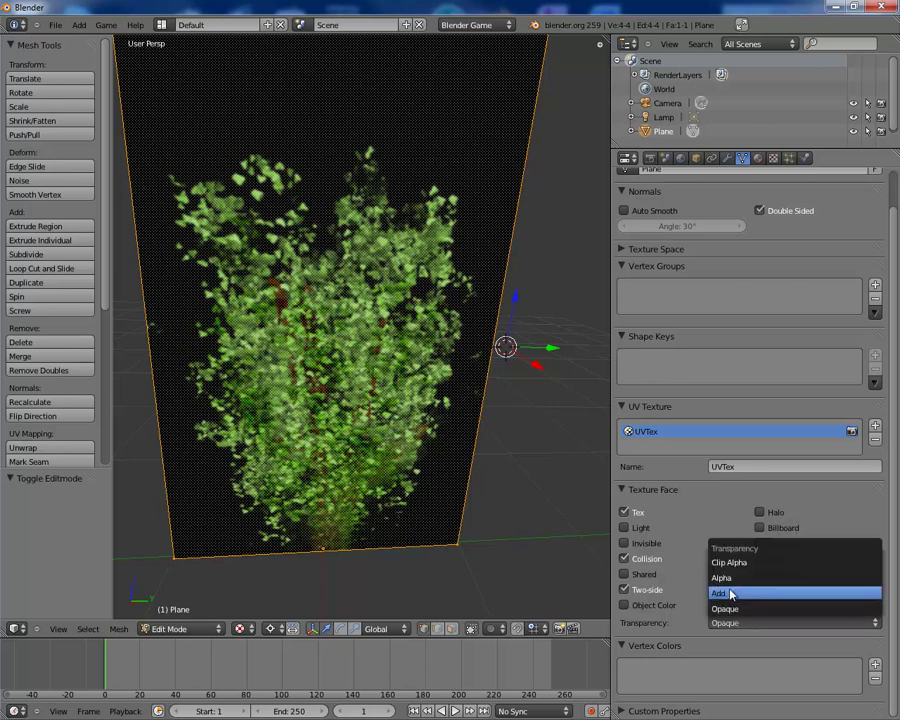
pyautogui.click(735, 563)
pyautogui.moveTo(452, 290); pyautogui.dragTo(399, 334, button='middle')
pyautogui.scroll(-4, 423, 320)
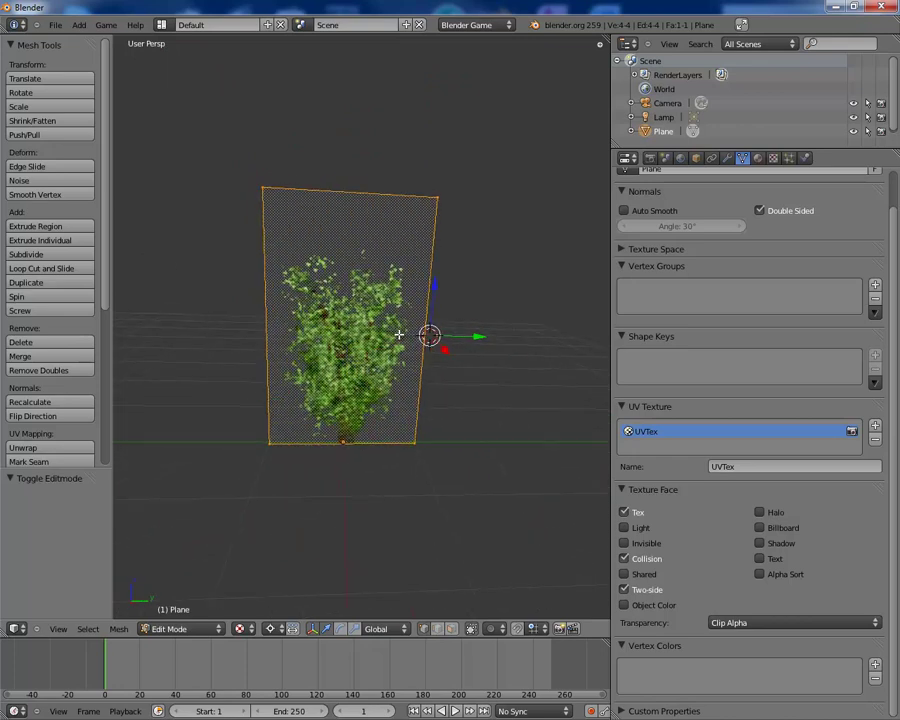
pyautogui.press('g')
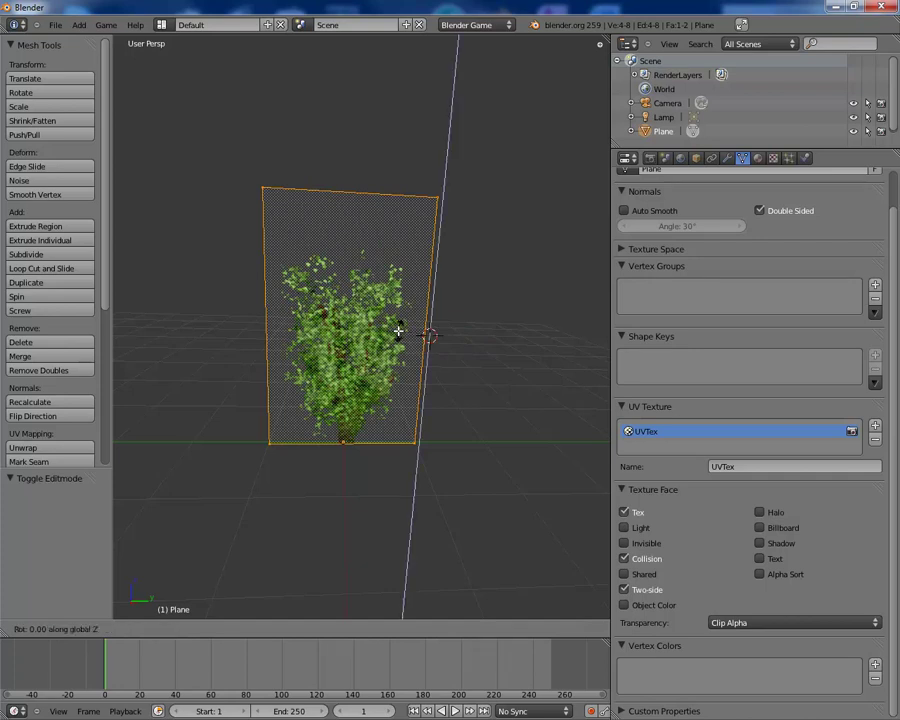
# Cancel the pending transform and orbit to recentre the small plane.
pyautogui.press('Escape')
pyautogui.press('Tab')
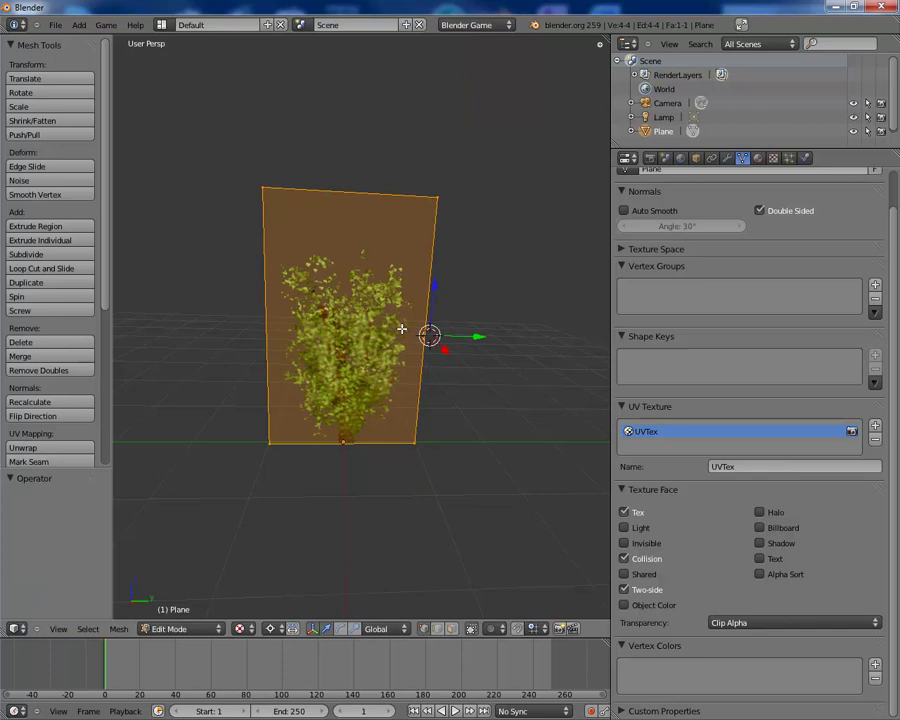
pyautogui.scroll(-4, 514, 474)
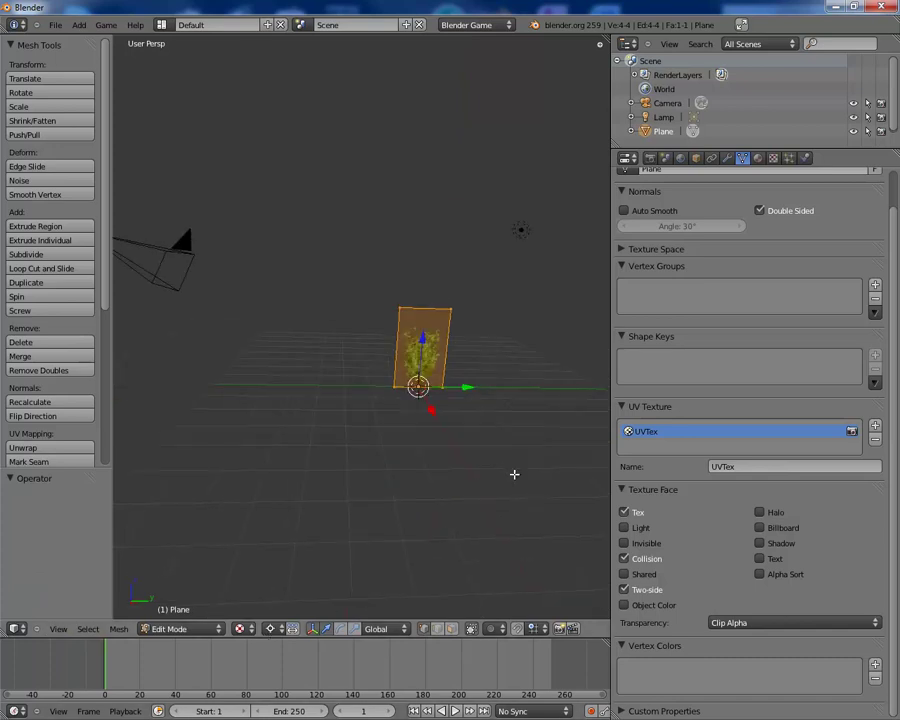
pyautogui.moveTo(514, 472); pyautogui.dragTo(338, 344, button='middle')
pyautogui.scroll(3, 452, 428)
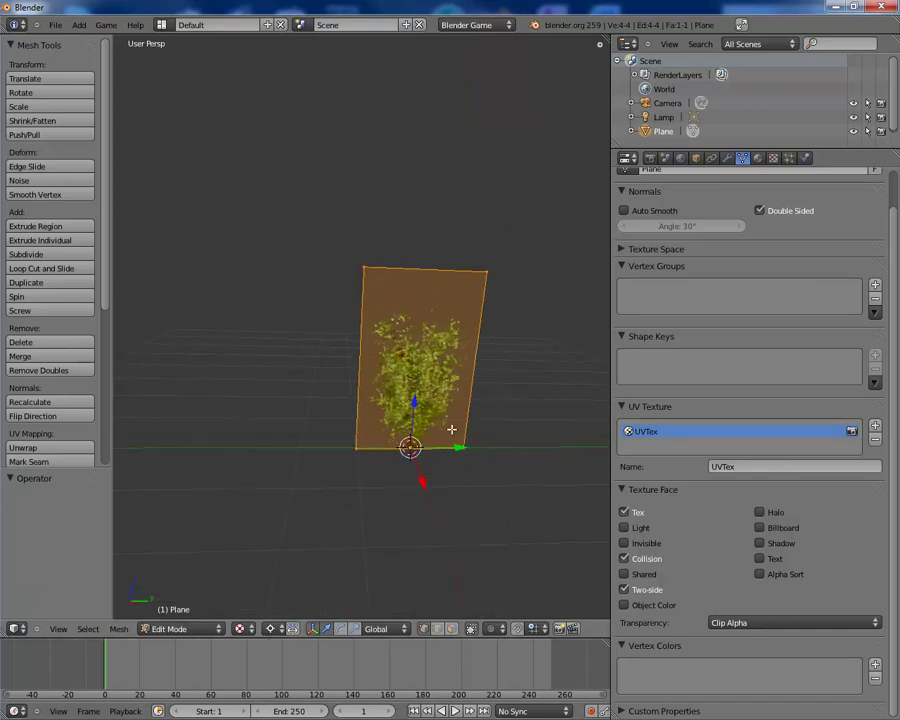
pyautogui.moveTo(491, 431)
pyautogui.mouseDown(button='middle')
pyautogui.moveTo(295, 416)
pyautogui.moveTo(501, 420)
pyautogui.moveTo(476, 426)
pyautogui.mouseUp(button='middle')
pyautogui.scroll(2, 476, 426)
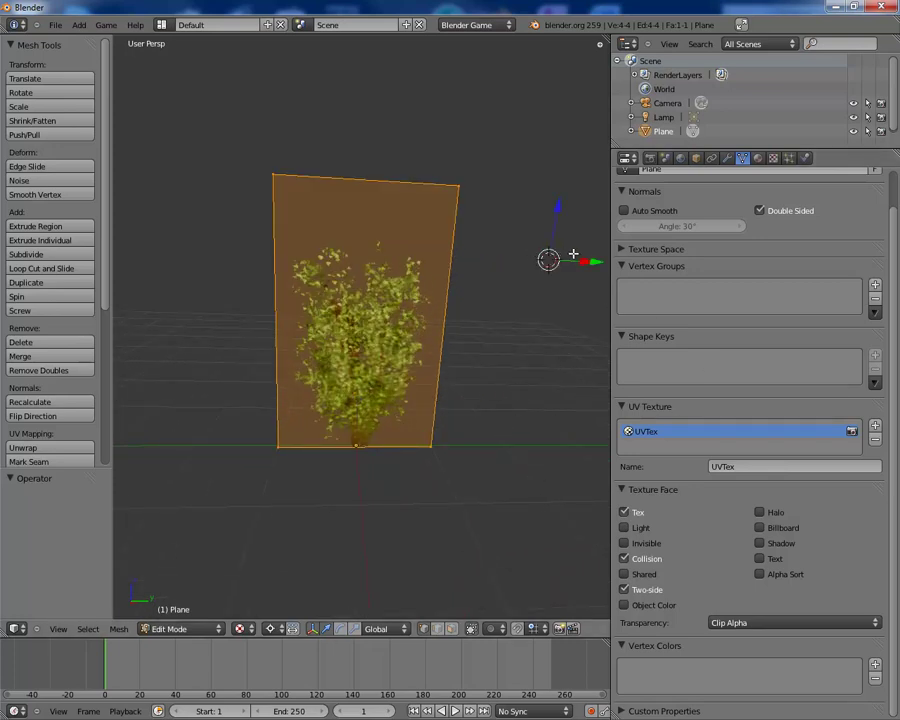
# Frame the view on the bush plane and orbit to look at it from above.
pyautogui.press('Home')
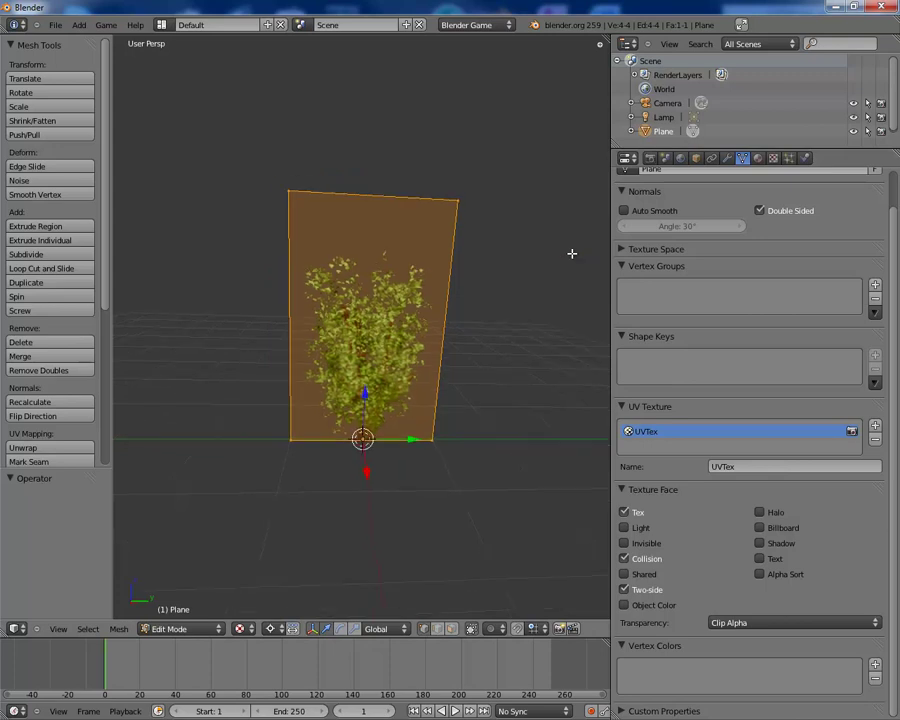
pyautogui.press('KP_Decimal')
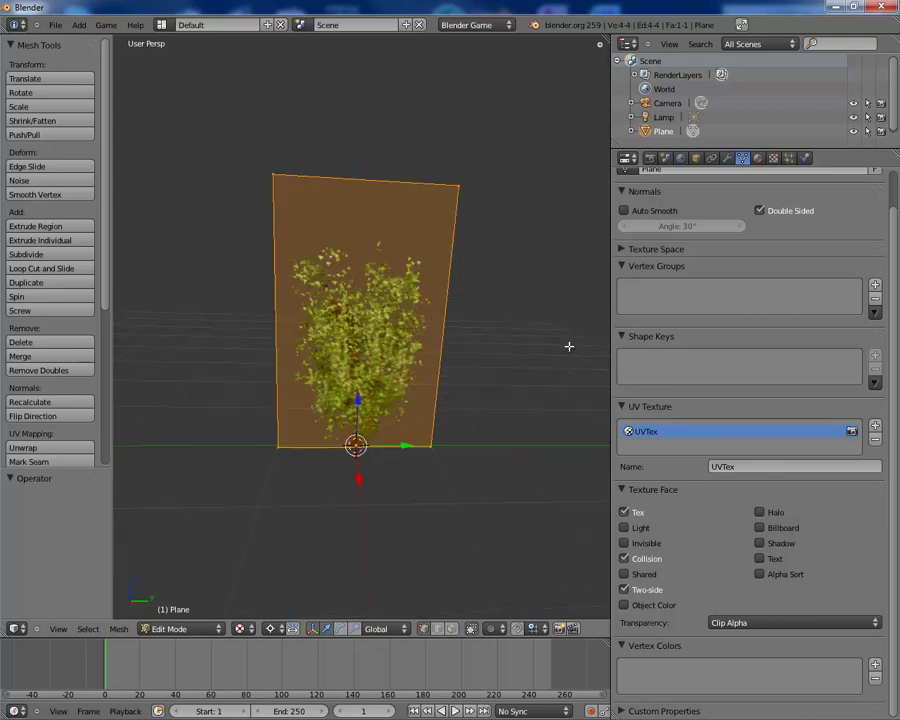
pyautogui.moveTo(548, 360)
pyautogui.mouseDown(button='middle')
pyautogui.moveTo(390, 414)
pyautogui.moveTo(498, 400)
pyautogui.moveTo(552, 373)
pyautogui.mouseUp(button='middle')
pyautogui.moveTo(378, 395); pyautogui.dragTo(349, 443, button='middle')
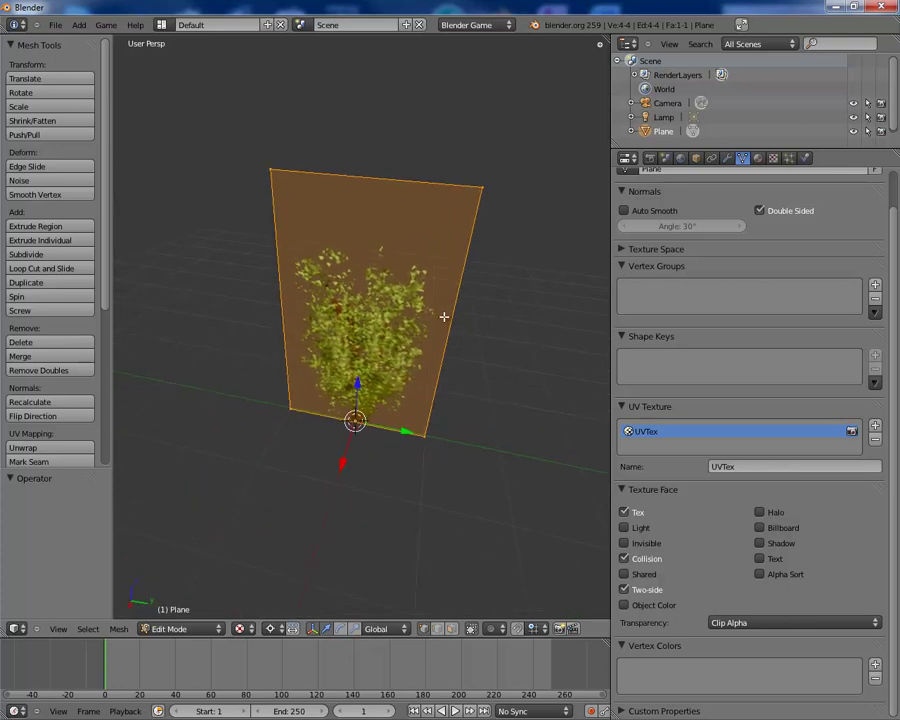
pyautogui.moveTo(444, 317); pyautogui.dragTo(473, 401, button='middle')
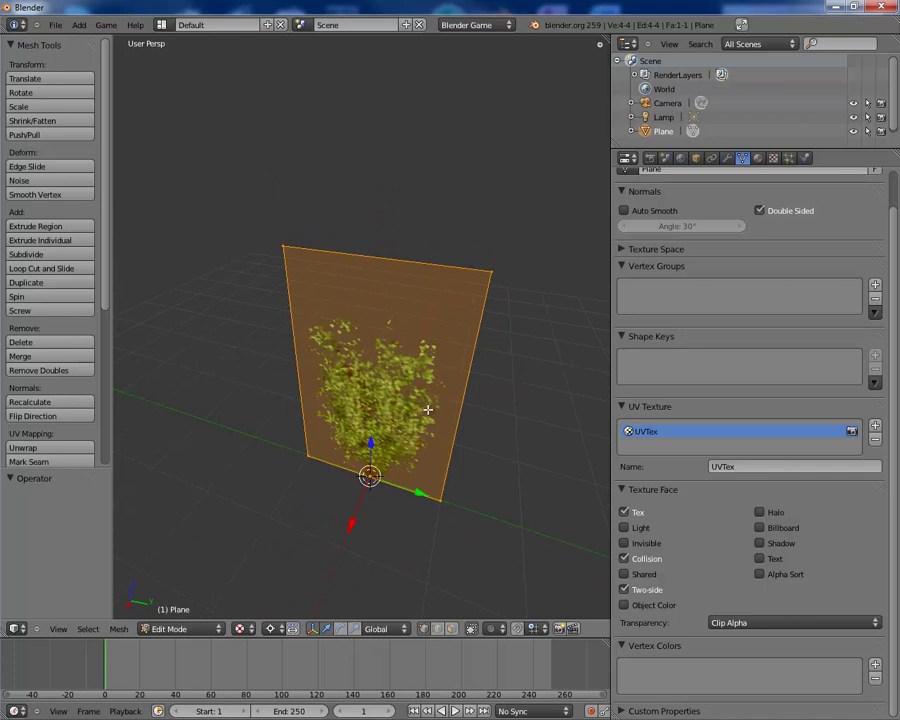
pyautogui.press('g')
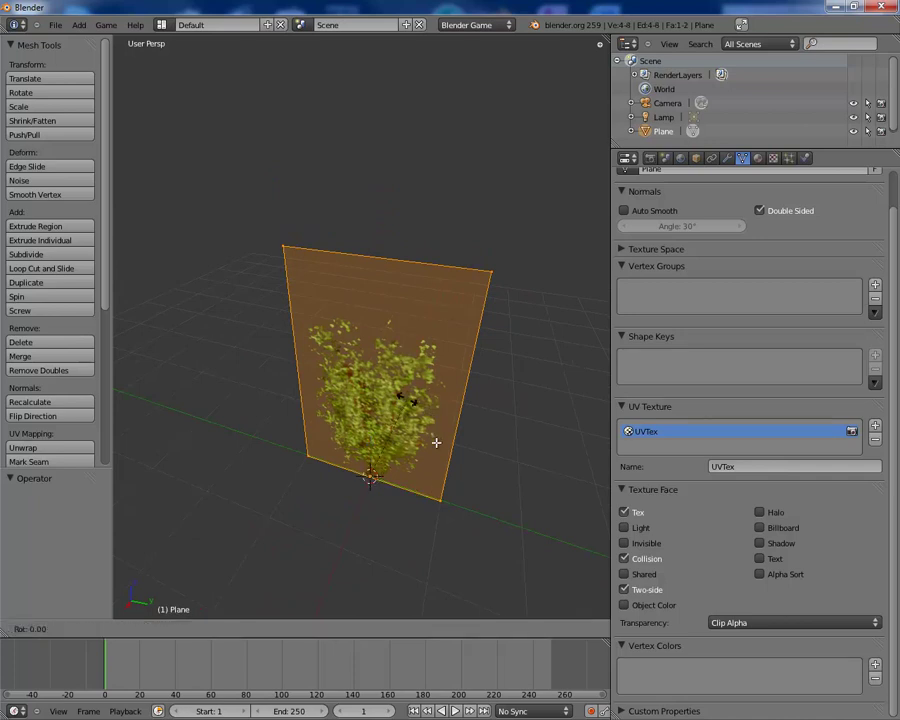
# Turn the duplicated face 90° and orbit around the crossed planes.
pyautogui.write('90')
pyautogui.press('Return')
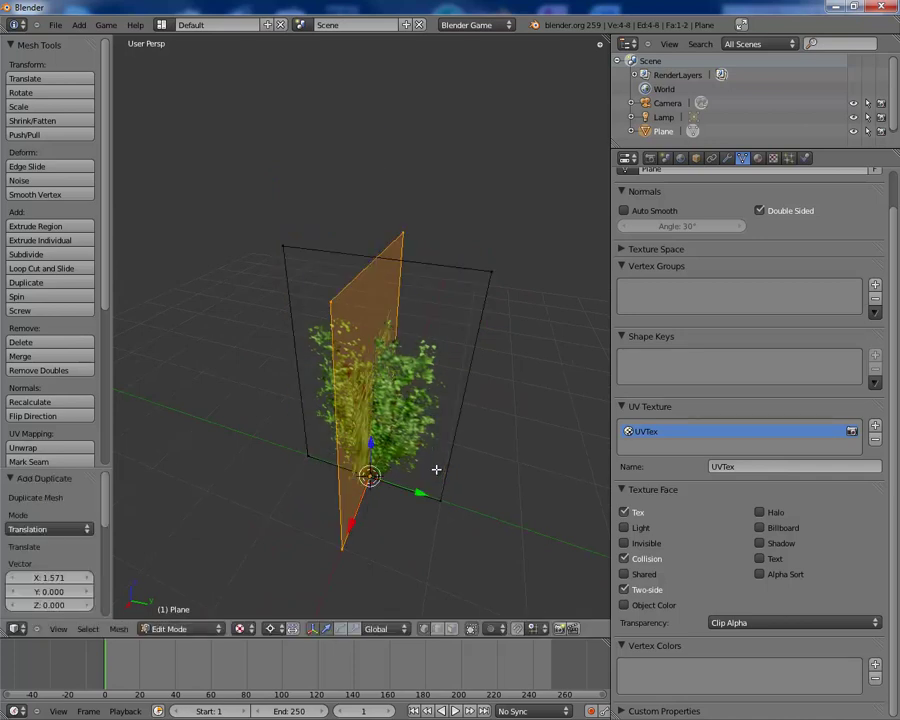
pyautogui.moveTo(418, 472); pyautogui.dragTo(452, 385, button='middle')
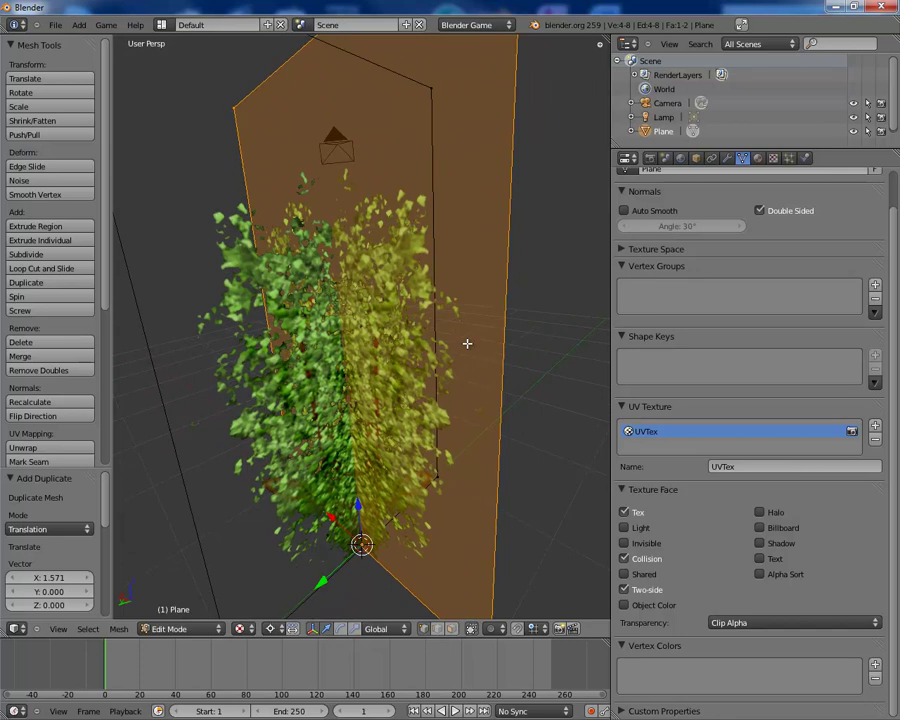
# Mirror the copy with a -1 scale along X and zoom out.
pyautogui.press('s')
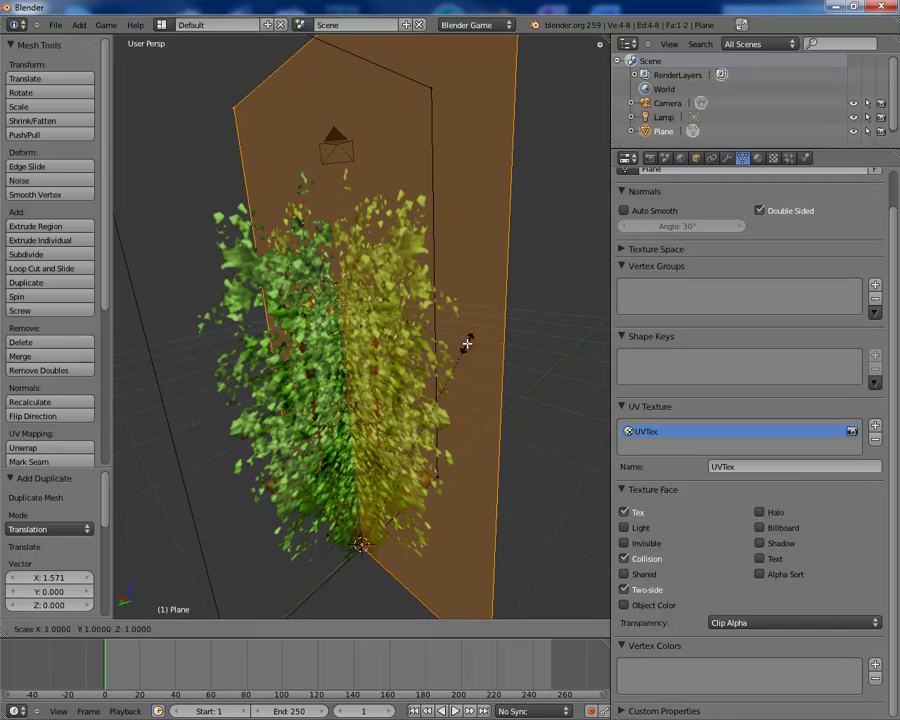
pyautogui.write('-1')
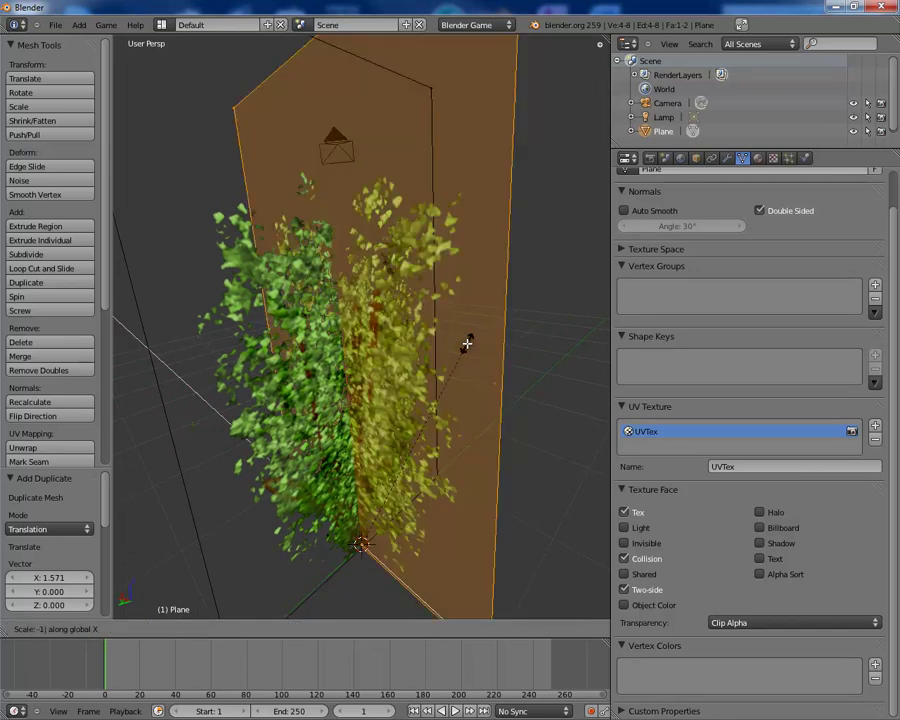
pyautogui.press('Return')
pyautogui.moveTo(374, 385); pyautogui.dragTo(398, 392, button='middle')
pyautogui.scroll(-4, 400, 330)
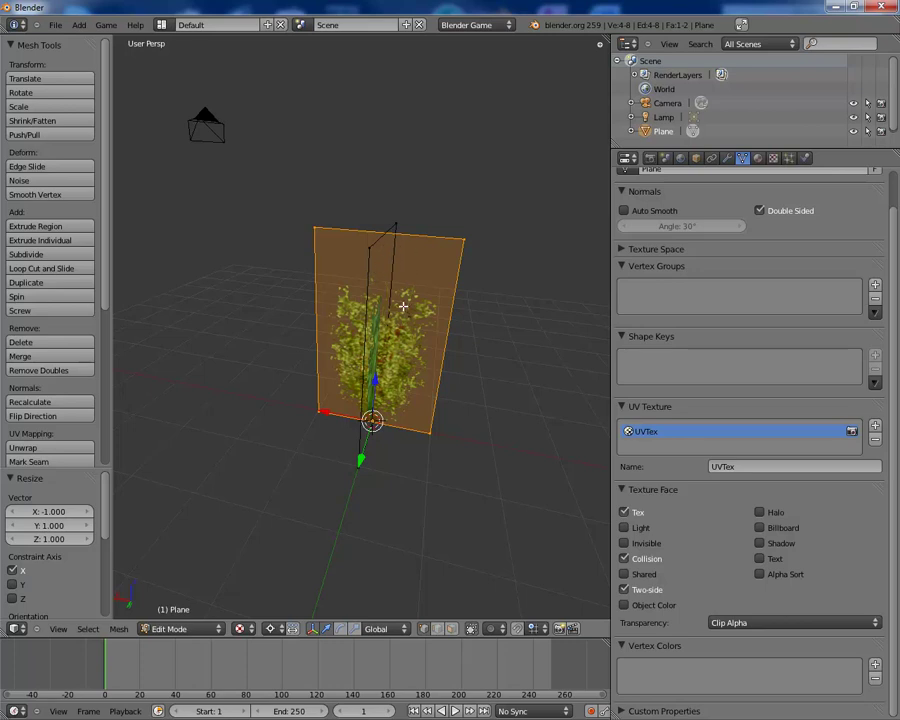
# Select both crossed planes and rotate them 45° about Z.
pyautogui.press('a')
pyautogui.press('a')
pyautogui.scroll(3, 432, 342)
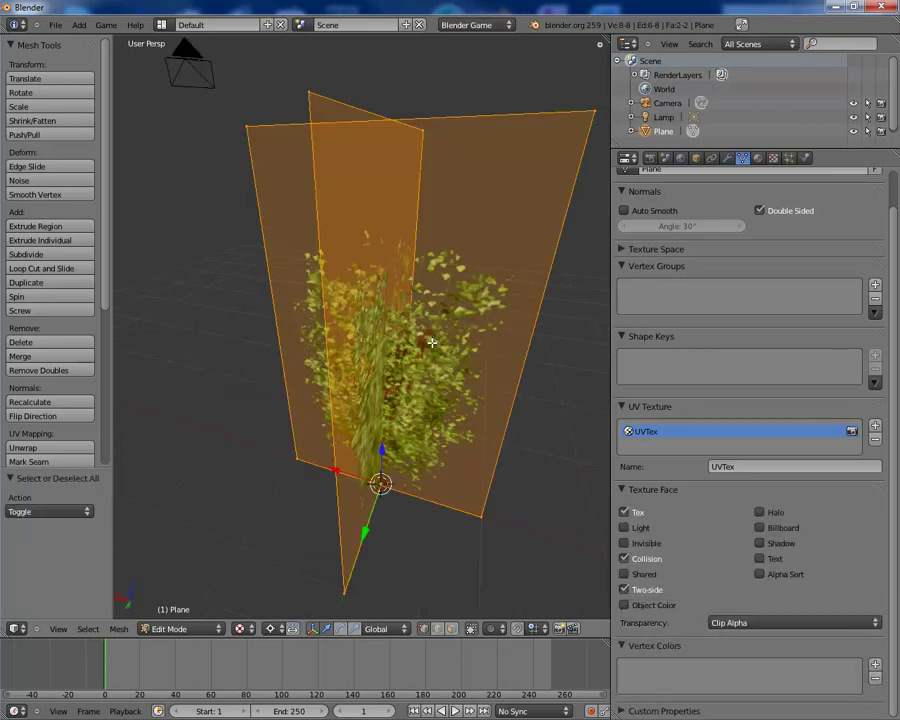
pyautogui.press('r')
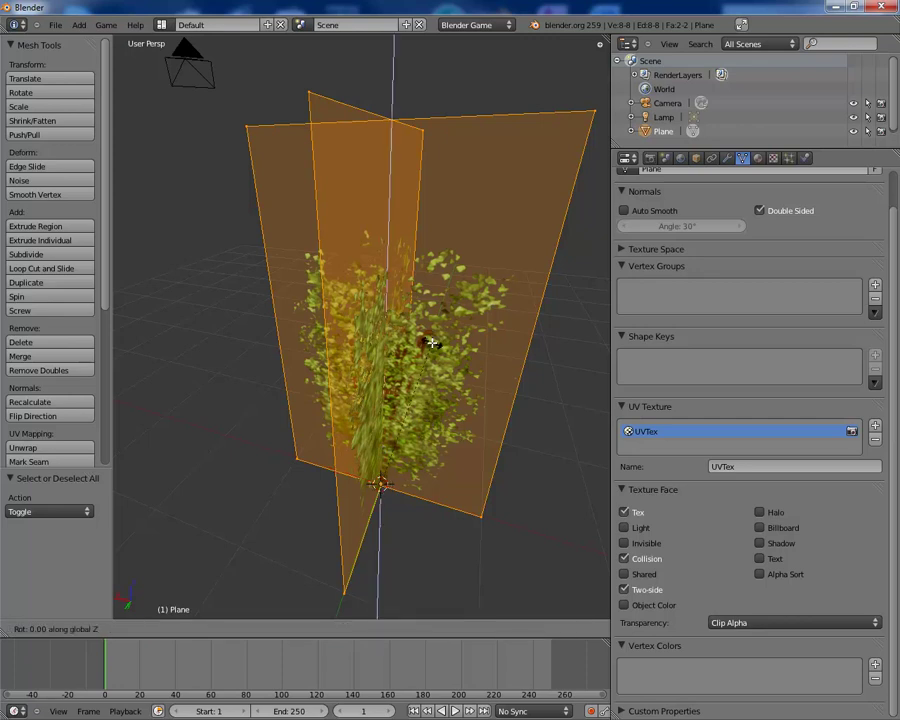
pyautogui.write('45')
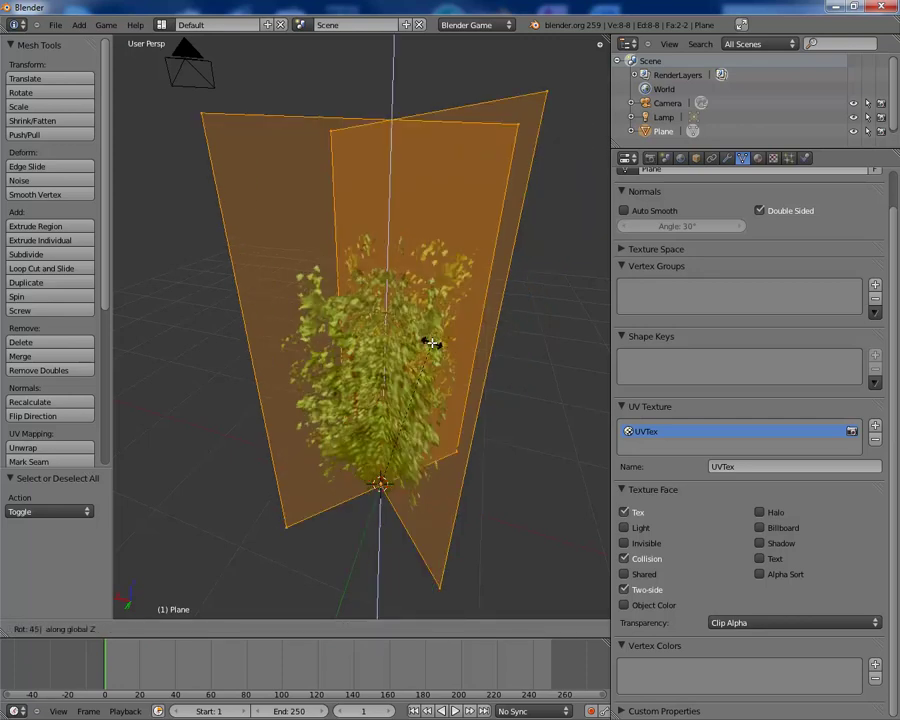
pyautogui.press('Return')
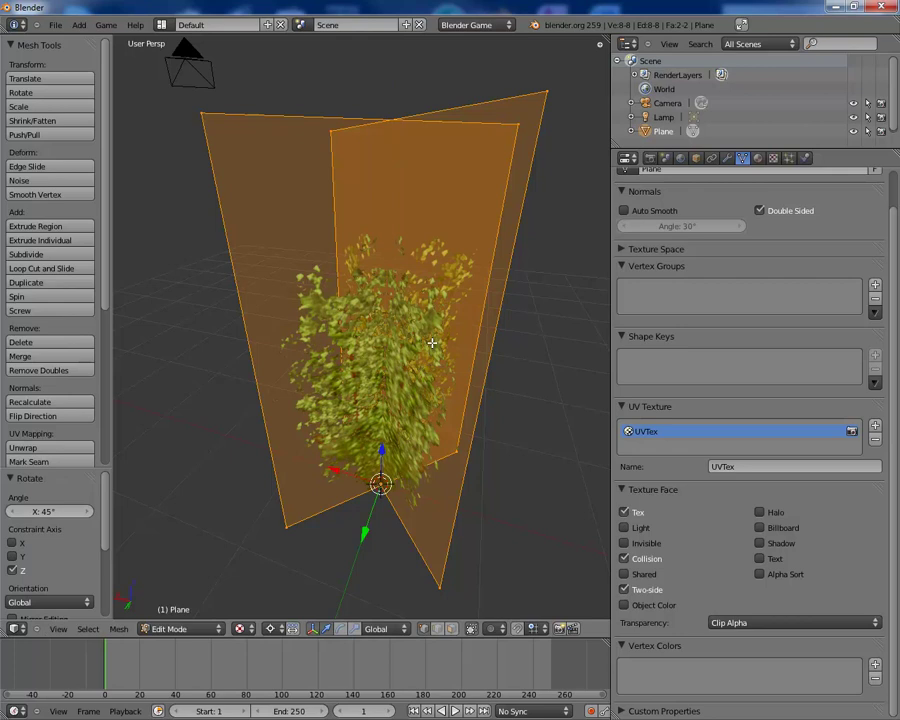
# Duplicate the pair, turn the copy 45°, and orbit around the four planes.
pyautogui.write('g')
pyautogui.write('45')
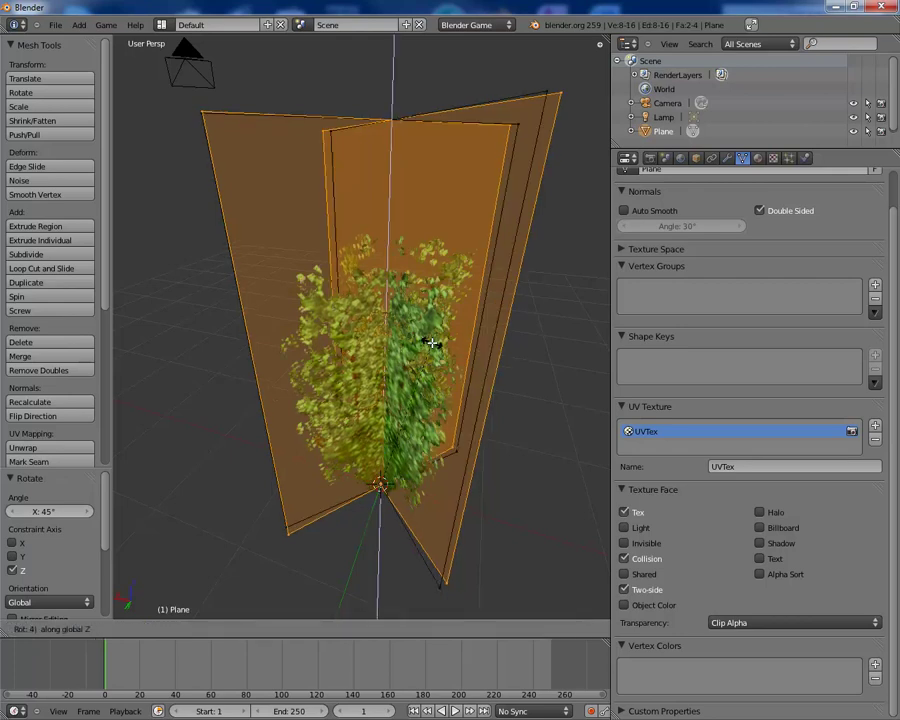
pyautogui.press('Return')
pyautogui.moveTo(436, 345); pyautogui.dragTo(307, 456, button='middle')
pyautogui.moveTo(434, 458); pyautogui.dragTo(381, 452, button='middle')
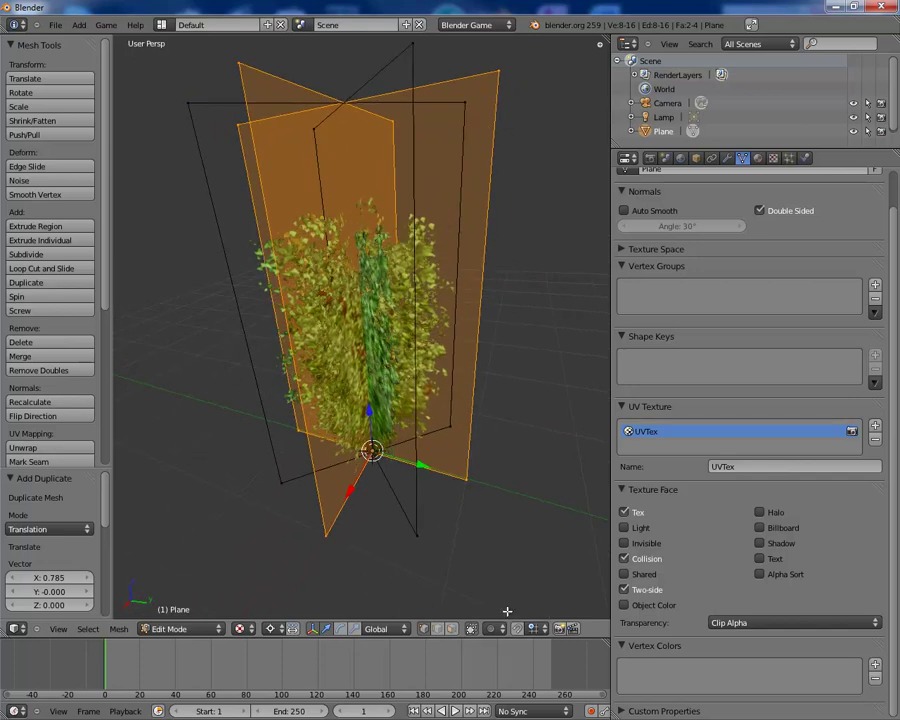
# Select a single bush face, tilt it slightly and shrink it a little.
pyautogui.rightClick(470, 158)
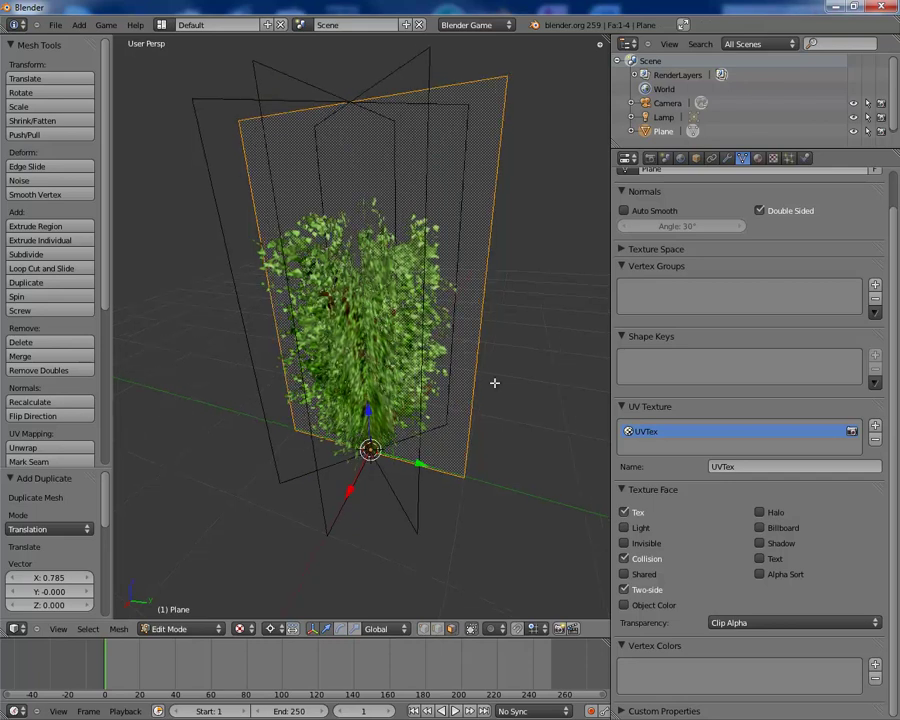
pyautogui.moveTo(494, 382); pyautogui.dragTo(480, 405, button='middle')
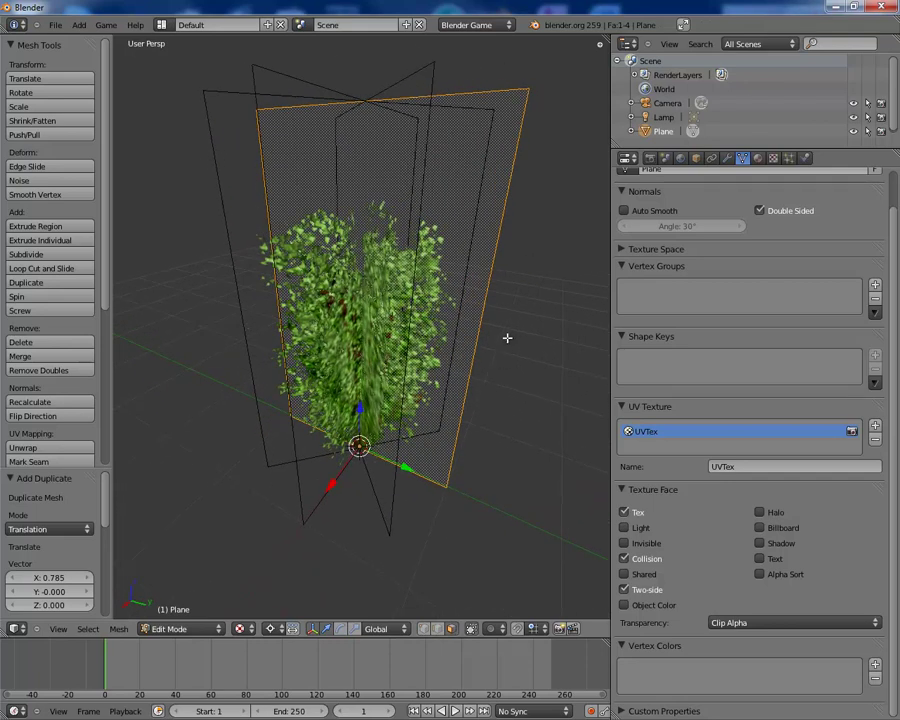
pyautogui.press('r')
pyautogui.click(524, 285)
pyautogui.press('s')
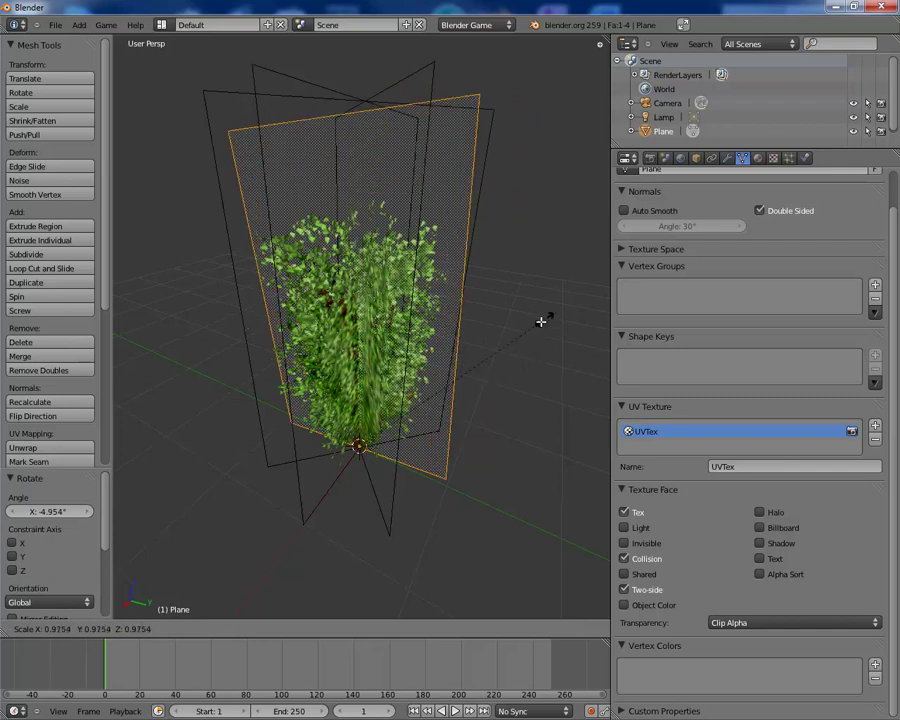
pyautogui.click(539, 350)
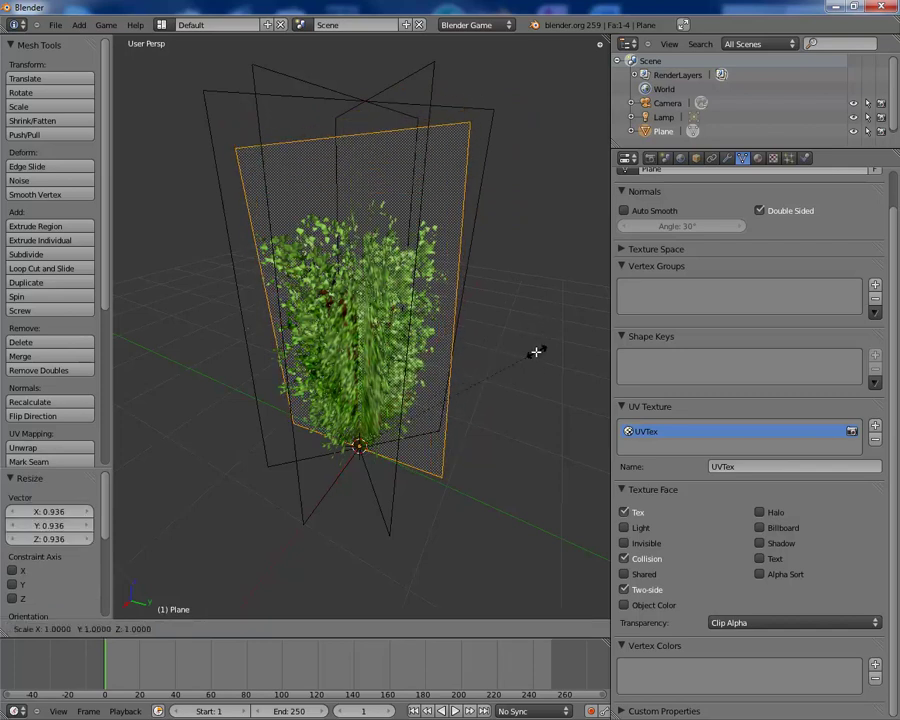
# Stretch that face along Y, give it two small tilts, and enlarge it.
pyautogui.press('s')
pyautogui.press('y')
pyautogui.click(563, 452)
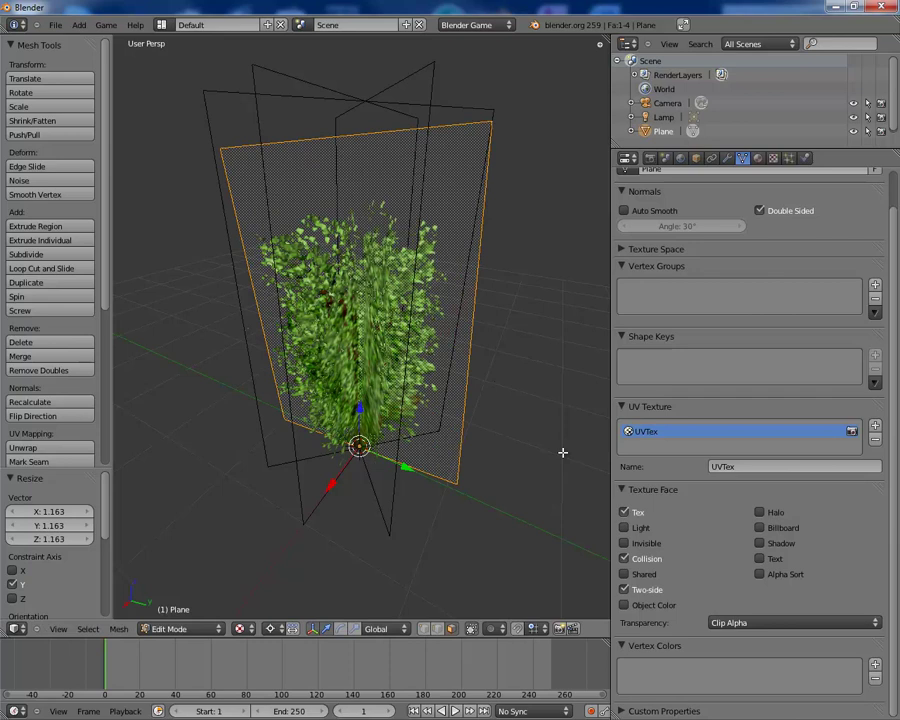
pyautogui.press('r')
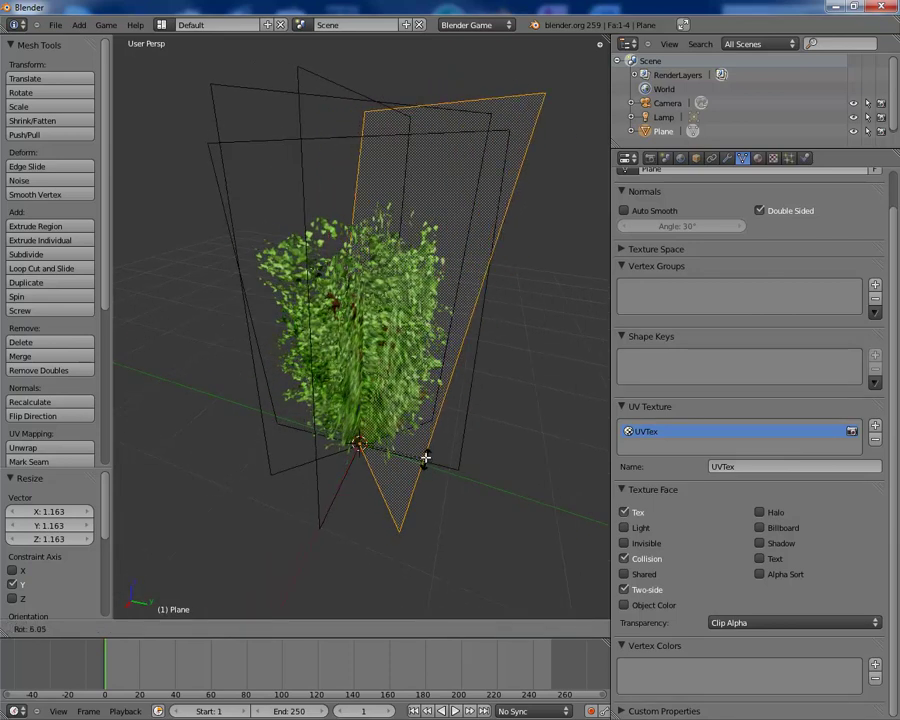
pyautogui.click(416, 448)
pyautogui.moveTo(438, 502); pyautogui.dragTo(500, 484, button='middle')
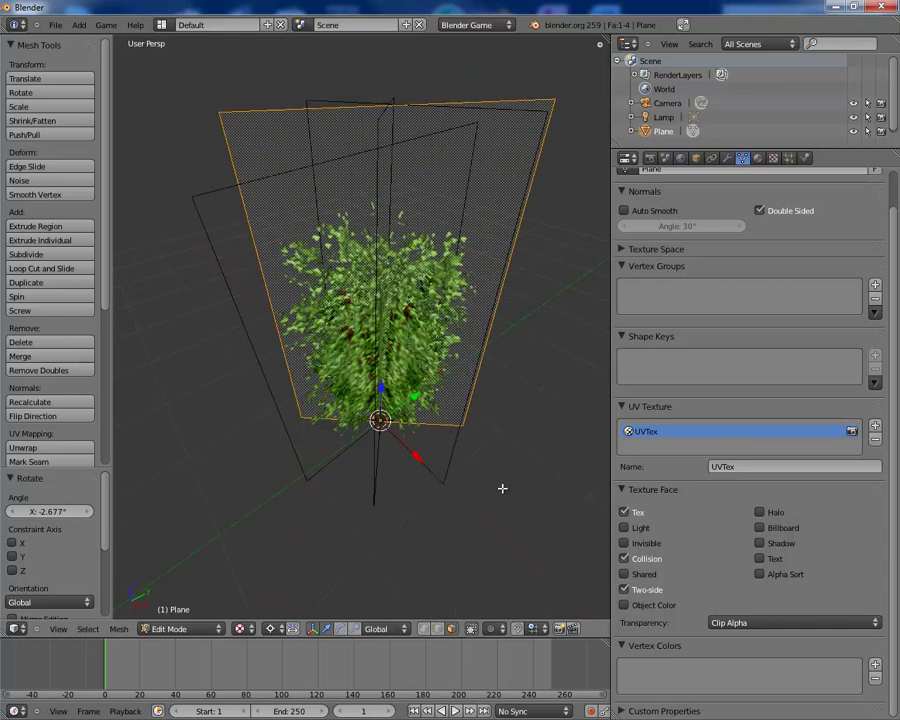
pyautogui.press('r')
pyautogui.click(493, 497)
pyautogui.press('s')
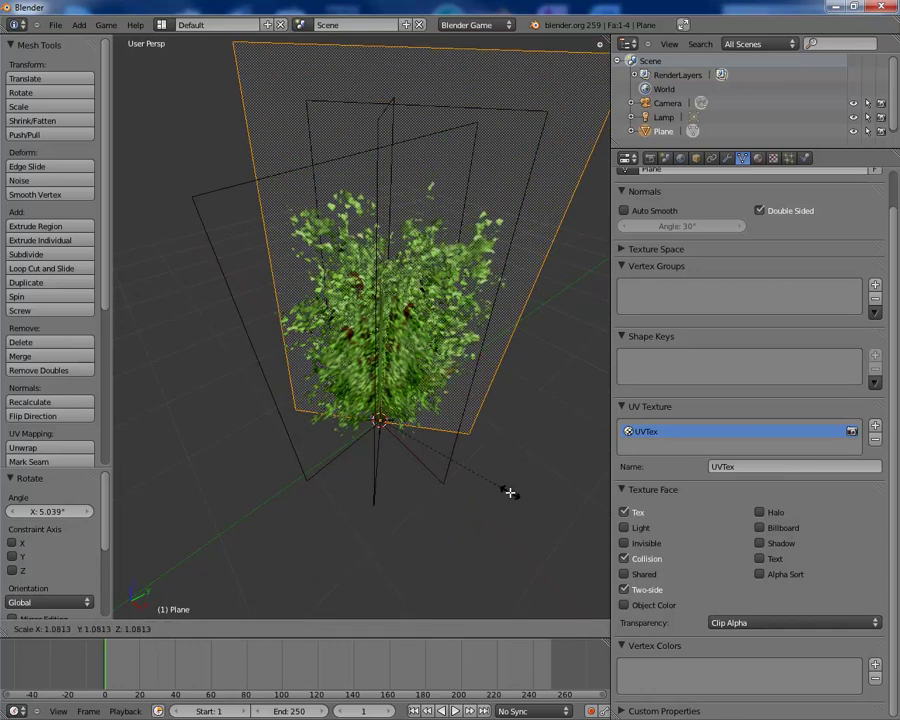
pyautogui.click(510, 492)
# Select another bush face, enlarge it slightly and tilt it.
pyautogui.rightClick(398, 458)
pyautogui.moveTo(398, 458); pyautogui.dragTo(450, 386, button='middle')
pyautogui.press('r')
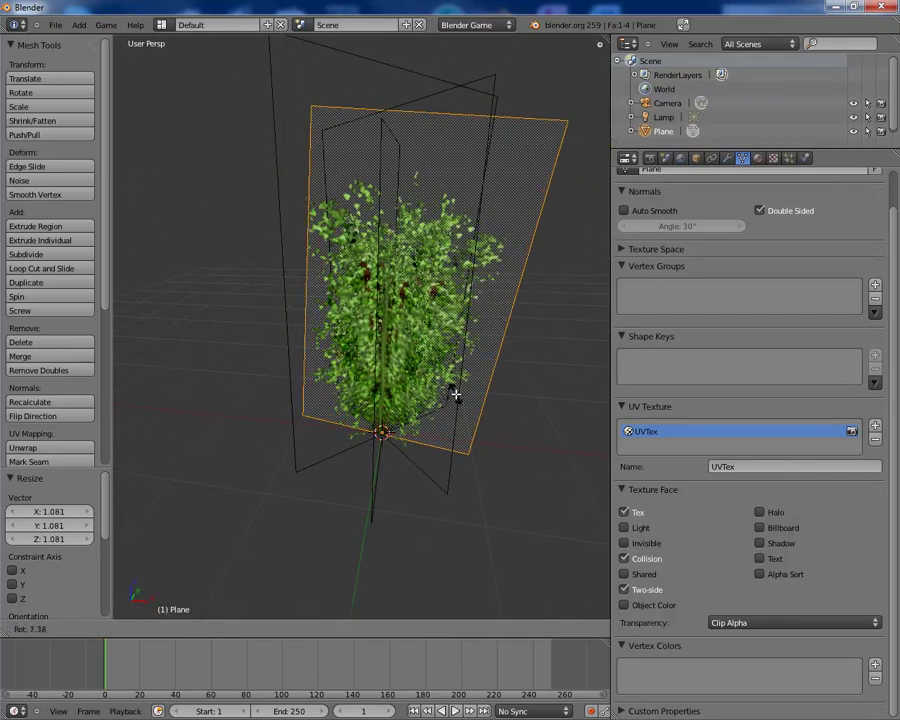
pyautogui.press('s')
pyautogui.click(482, 426)
pyautogui.moveTo(482, 426); pyautogui.dragTo(444, 446, button='middle')
pyautogui.press('r')
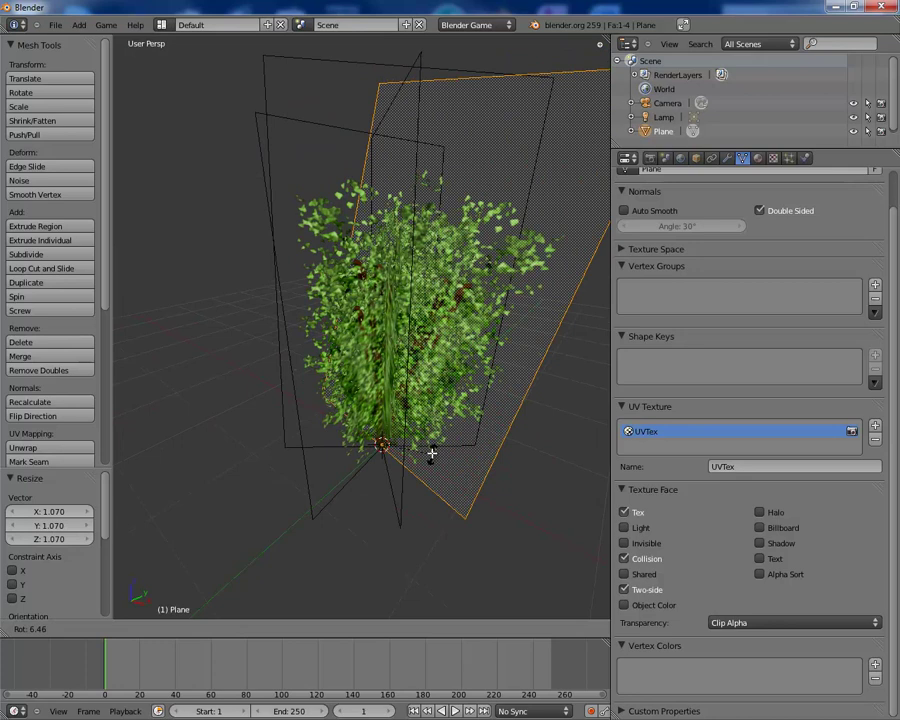
pyautogui.click(432, 446)
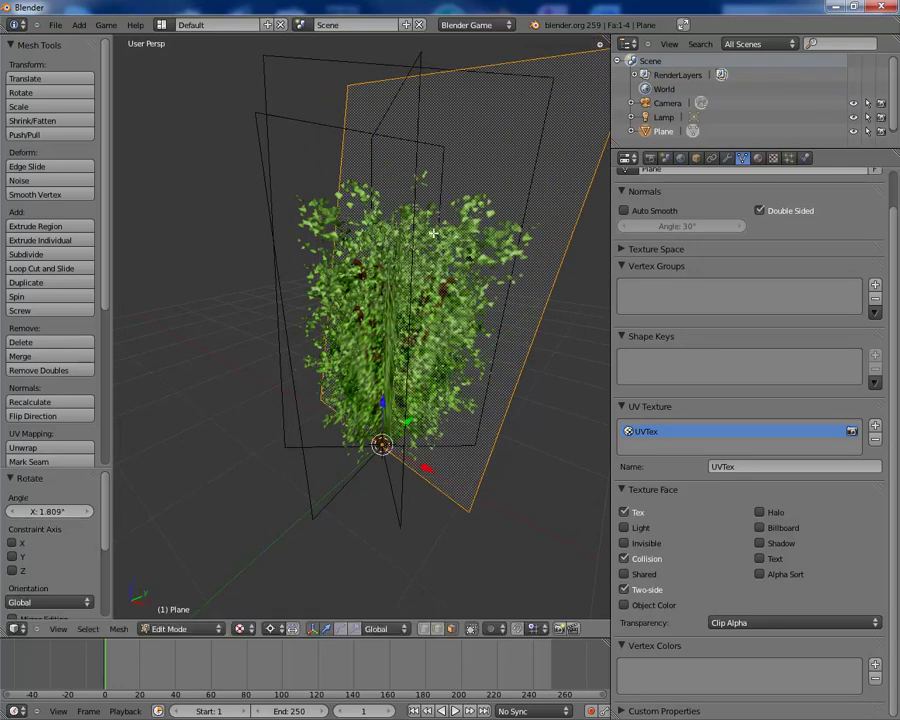
# Tilt the face 12.4° on X and enlarge it to 1.357.
pyautogui.moveTo(413, 218); pyautogui.dragTo(348, 321, button='middle')
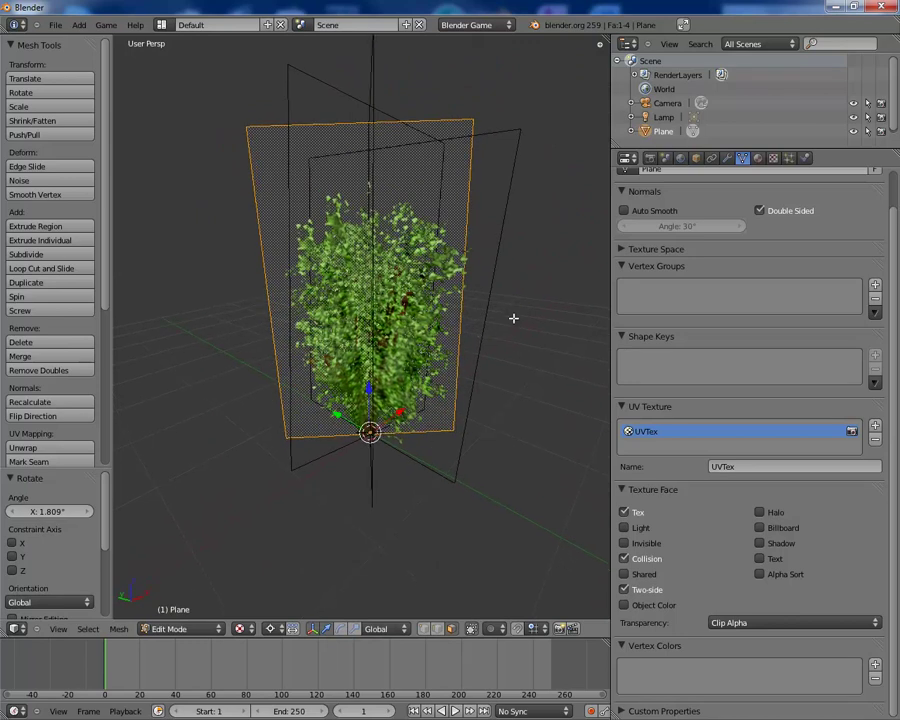
pyautogui.press('r')
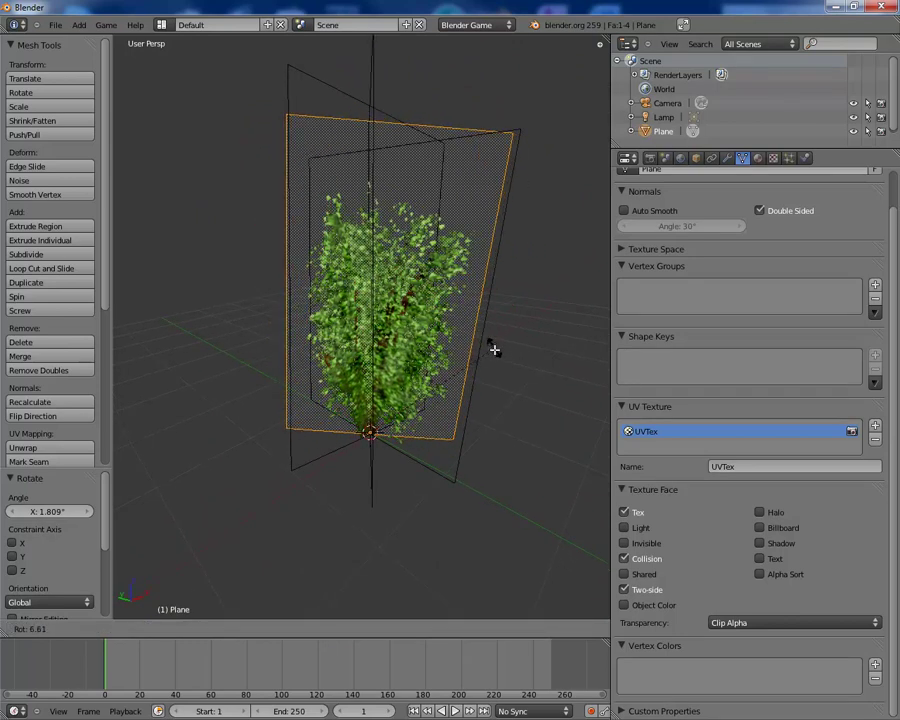
pyautogui.click(495, 360)
pyautogui.press('s')
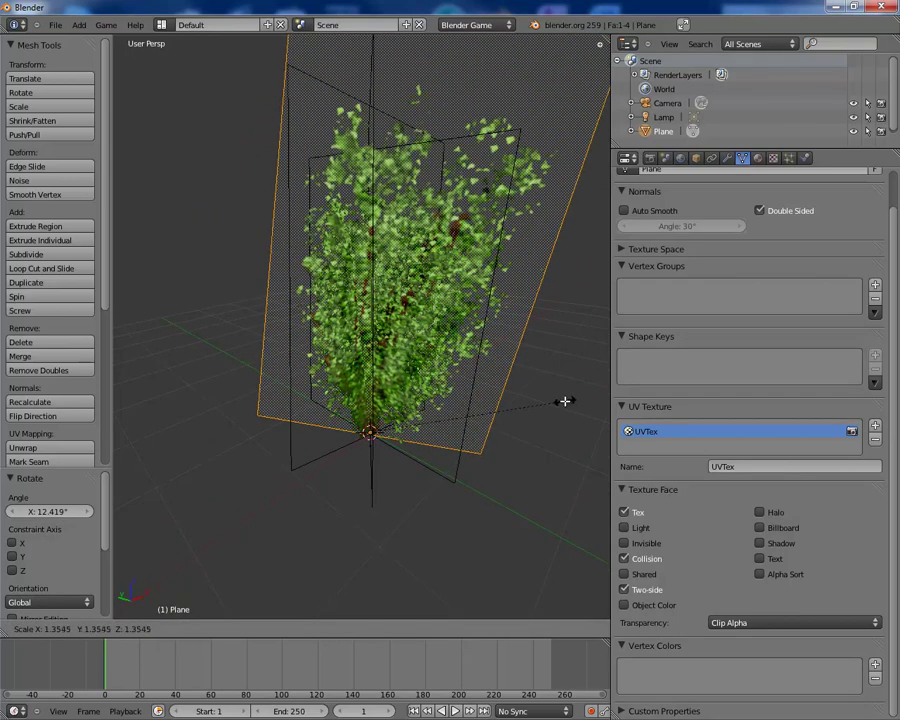
pyautogui.click(566, 402)
# Scale the plane vertically along Z, then resize it uniformly.
pyautogui.press('s')
pyautogui.press('z')
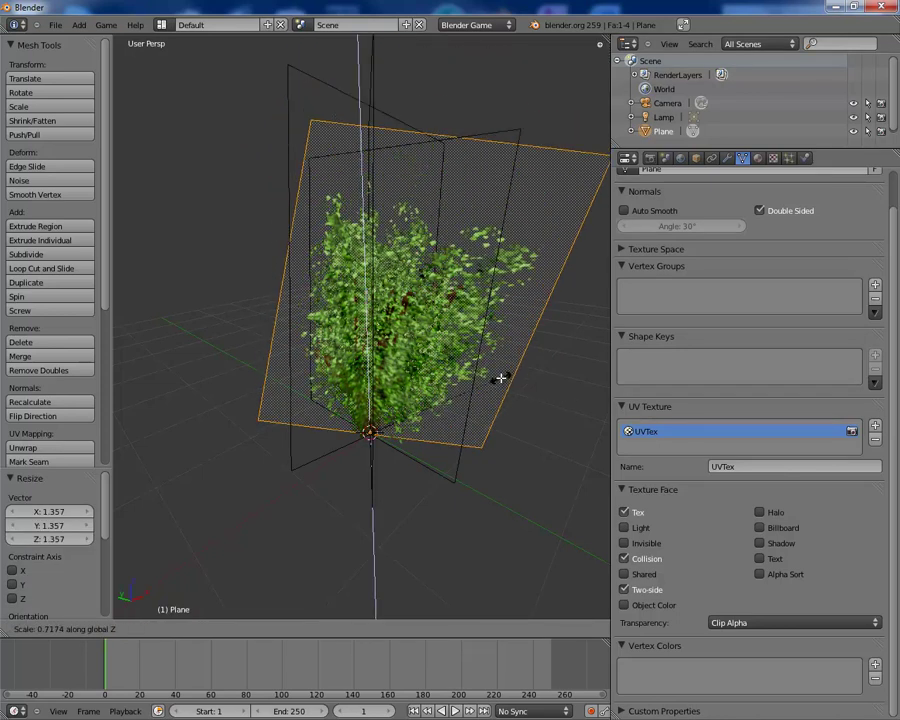
pyautogui.click(516, 384)
pyautogui.moveTo(516, 384); pyautogui.dragTo(256, 367, button='middle')
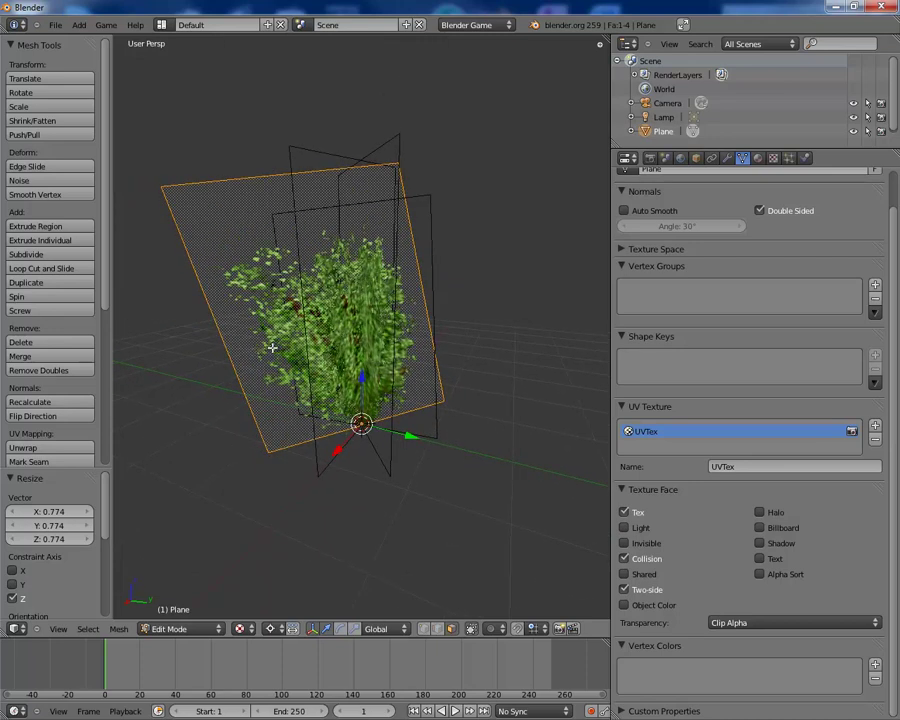
pyautogui.press('s')
pyautogui.click(267, 337)
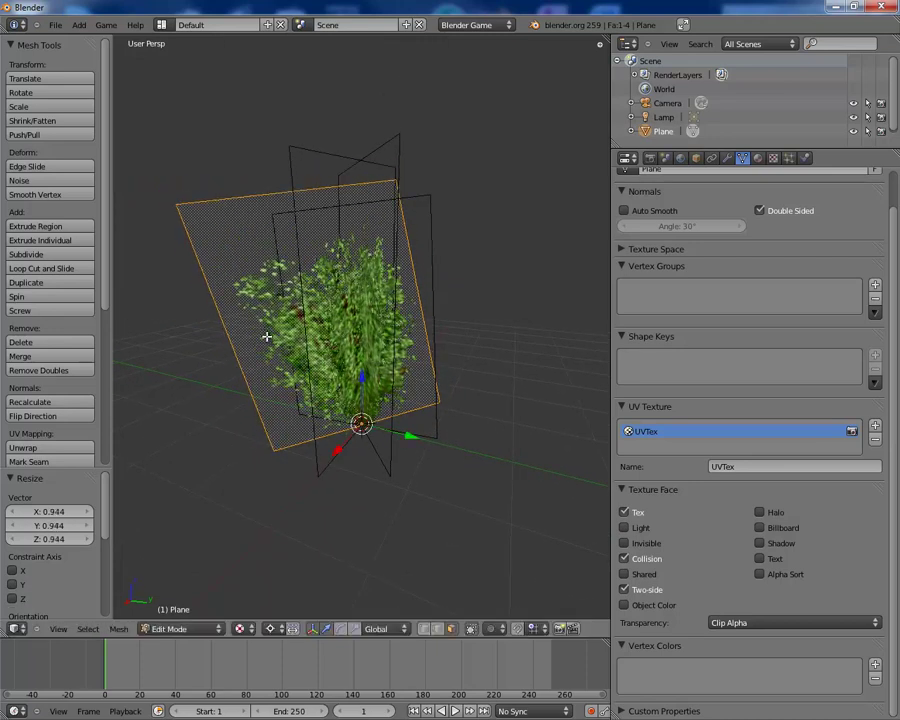
# Shift the plane along Y and X, then scale it along X.
pyautogui.moveTo(410, 437); pyautogui.dragTo(426, 442)
pyautogui.moveTo(464, 432); pyautogui.dragTo(479, 401, button='middle')
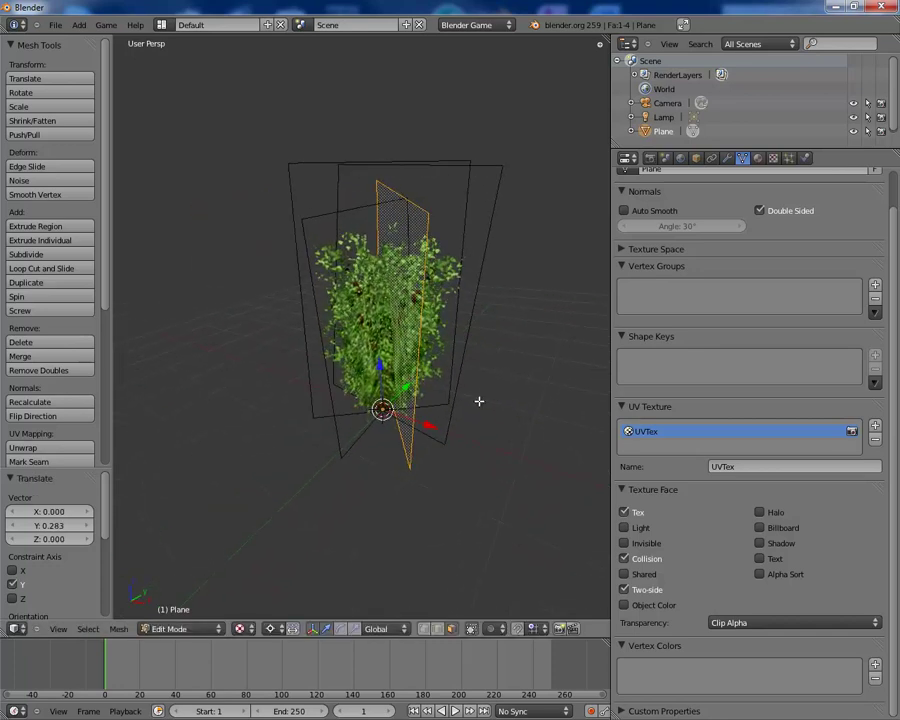
pyautogui.moveTo(429, 428); pyautogui.dragTo(418, 422)
pyautogui.moveTo(418, 422); pyautogui.dragTo(468, 379, button='middle')
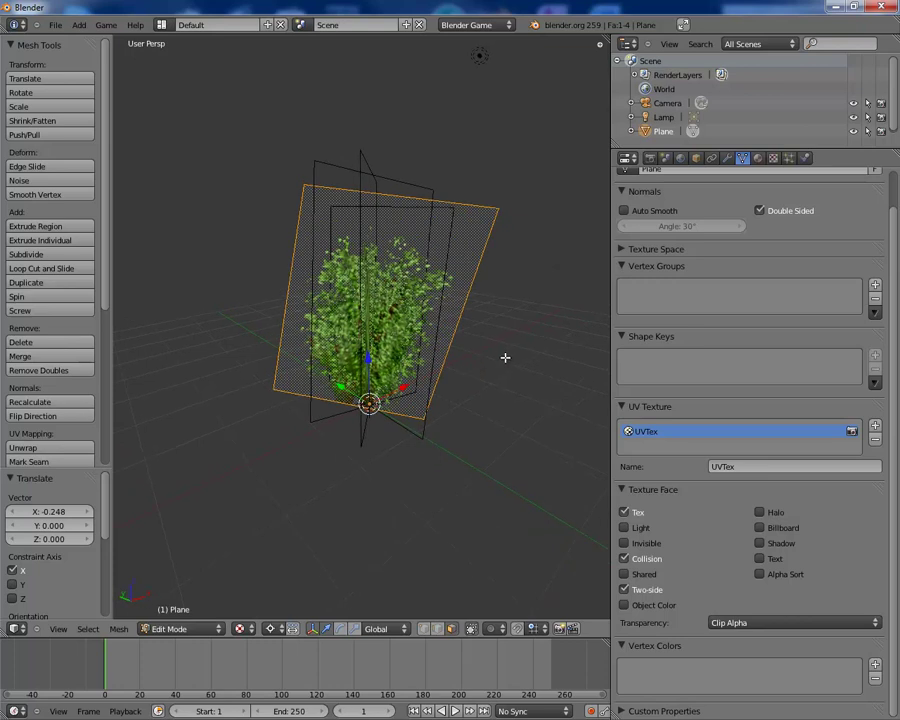
pyautogui.press('s')
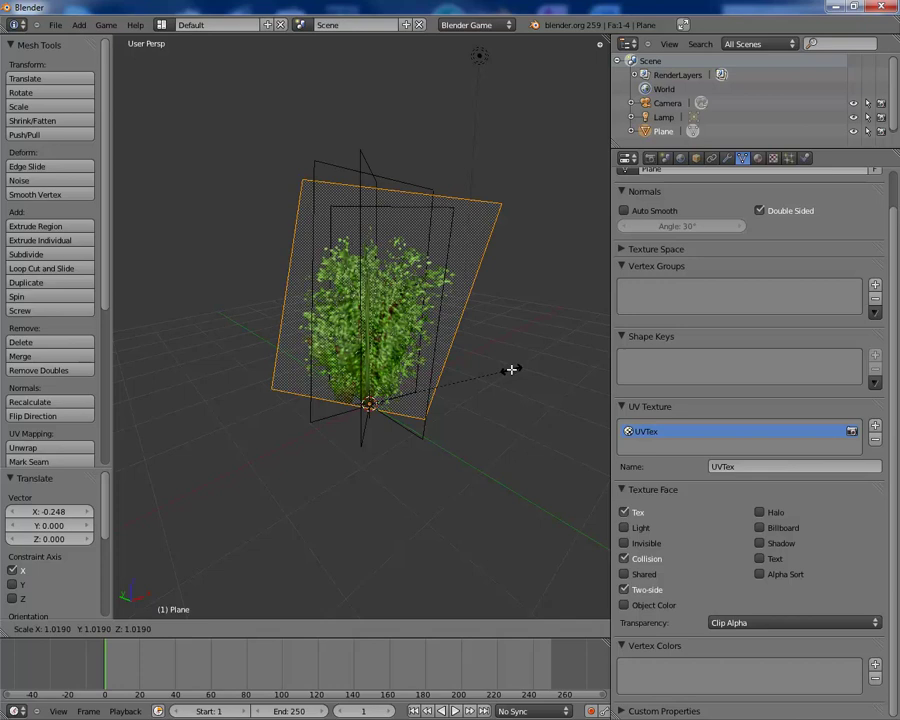
pyautogui.press('x')
pyautogui.click(436, 402)
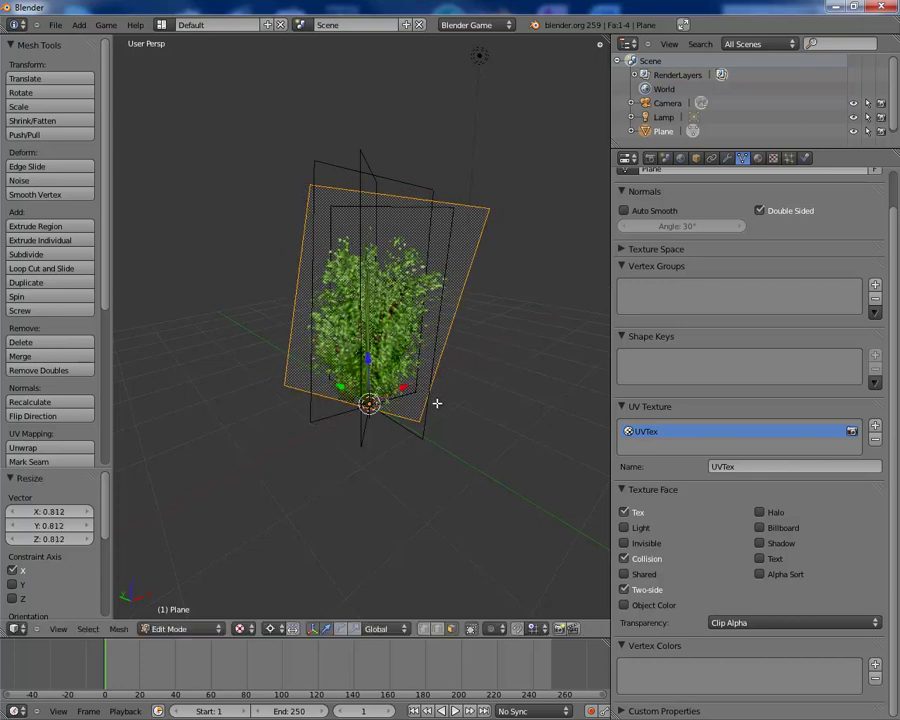
pyautogui.moveTo(436, 402); pyautogui.dragTo(428, 293, button='middle')
# Rotate the plane's face upright and return to Object Mode.
pyautogui.press('Tab')
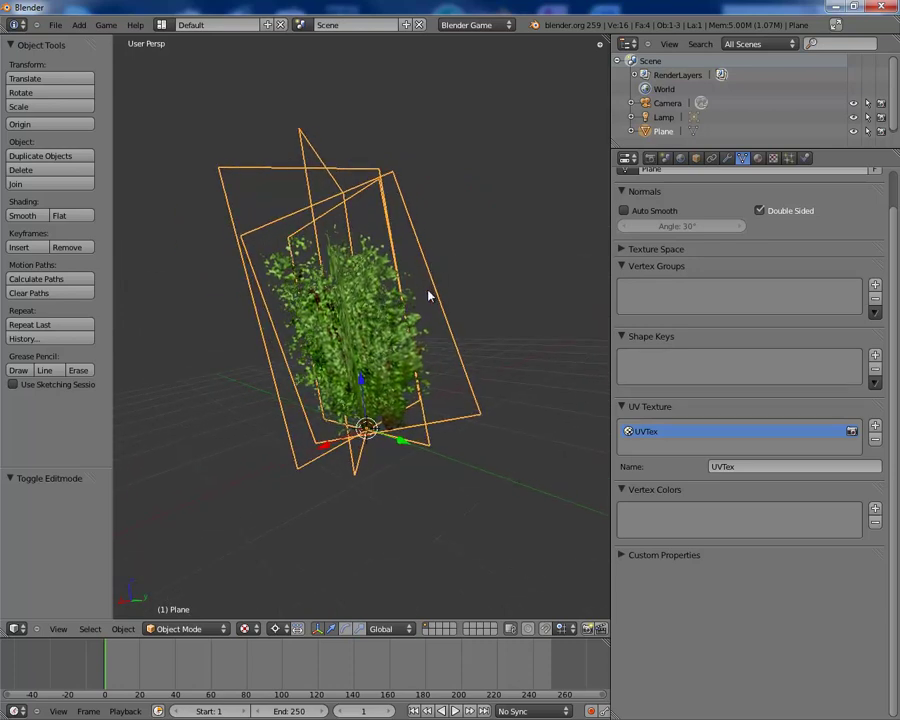
pyautogui.press('Tab')
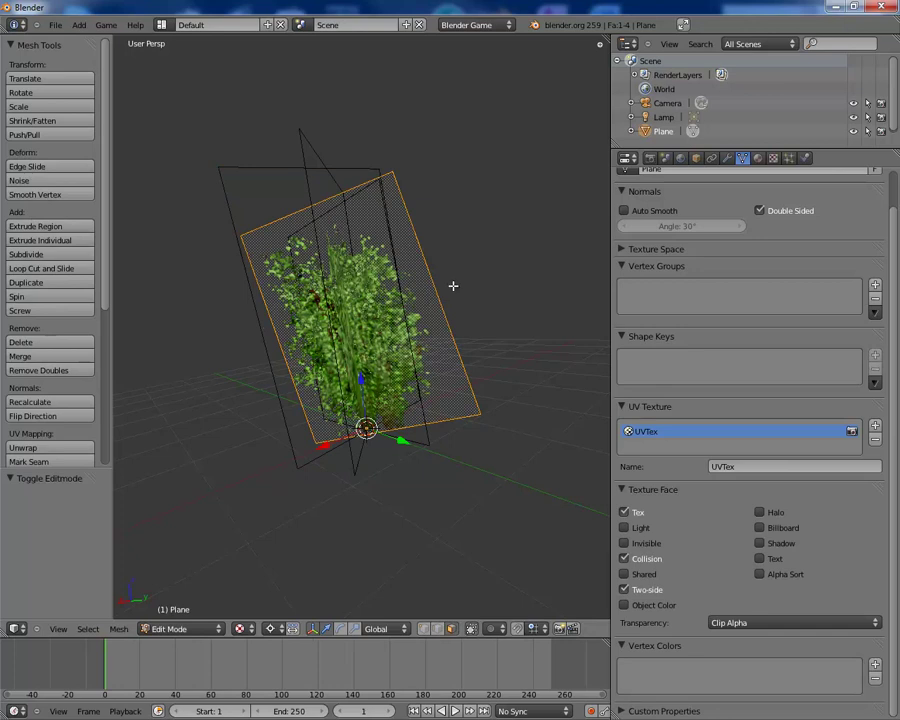
pyautogui.press('r')
pyautogui.click(458, 325)
pyautogui.press('Tab')
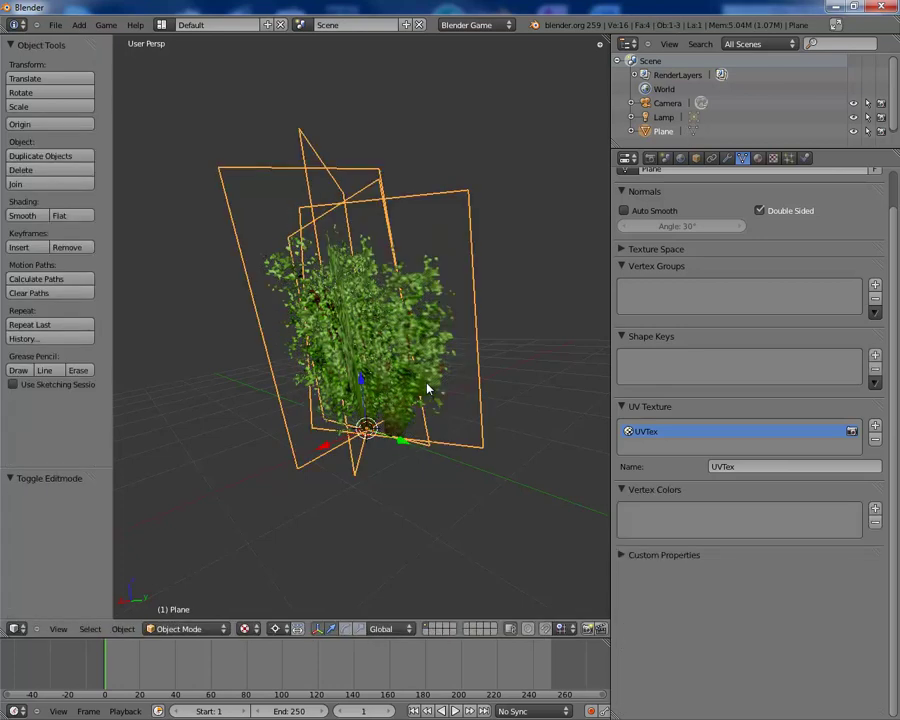
pyautogui.moveTo(428, 388); pyautogui.dragTo(398, 354, button='middle')
pyautogui.click(115, 26)
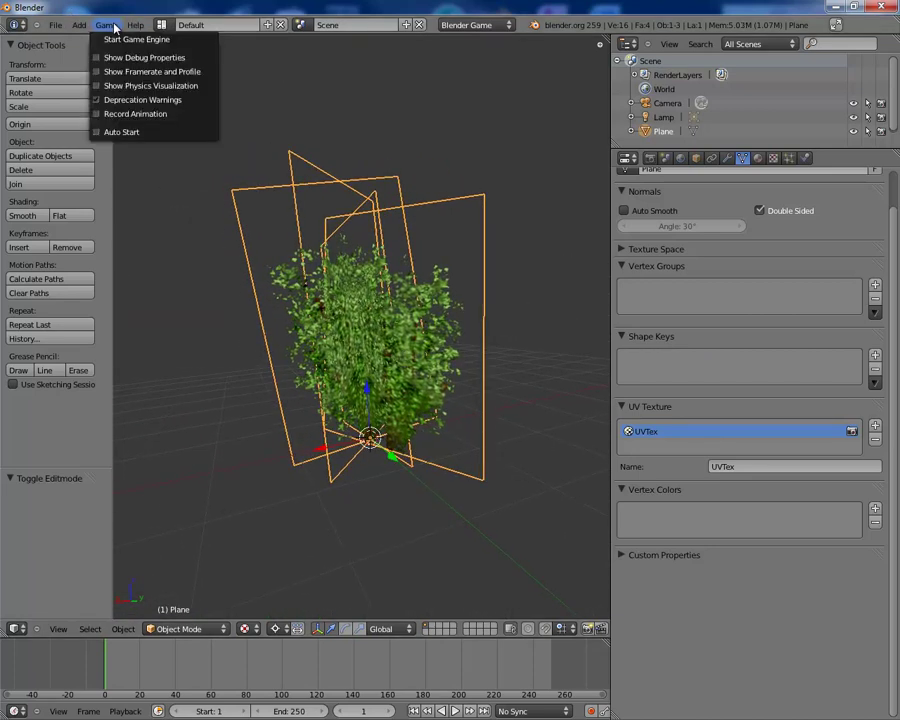
pyautogui.click(117, 40)
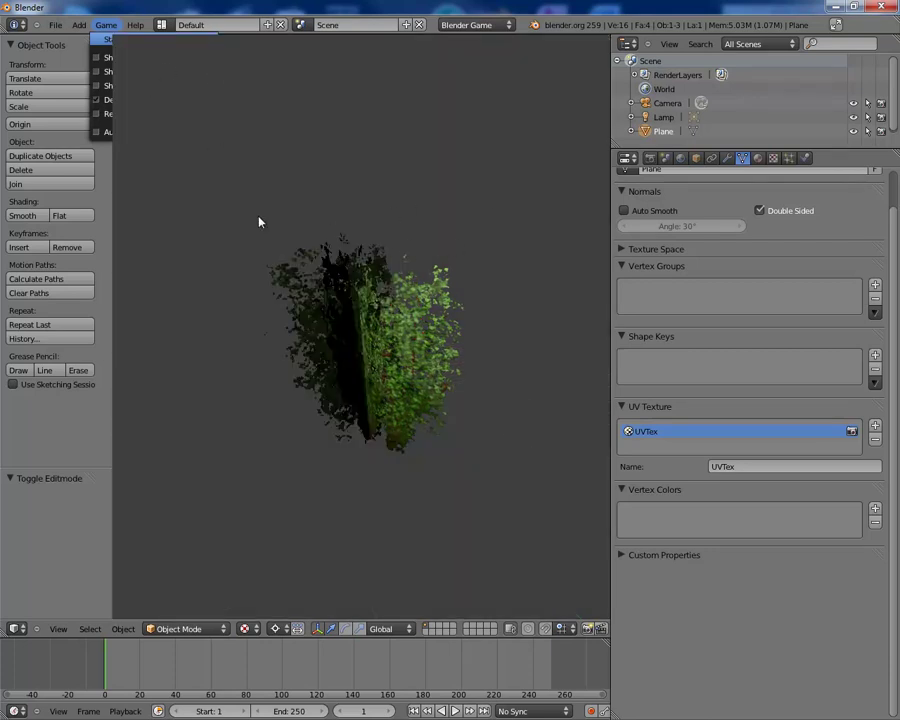
pyautogui.press('Escape')
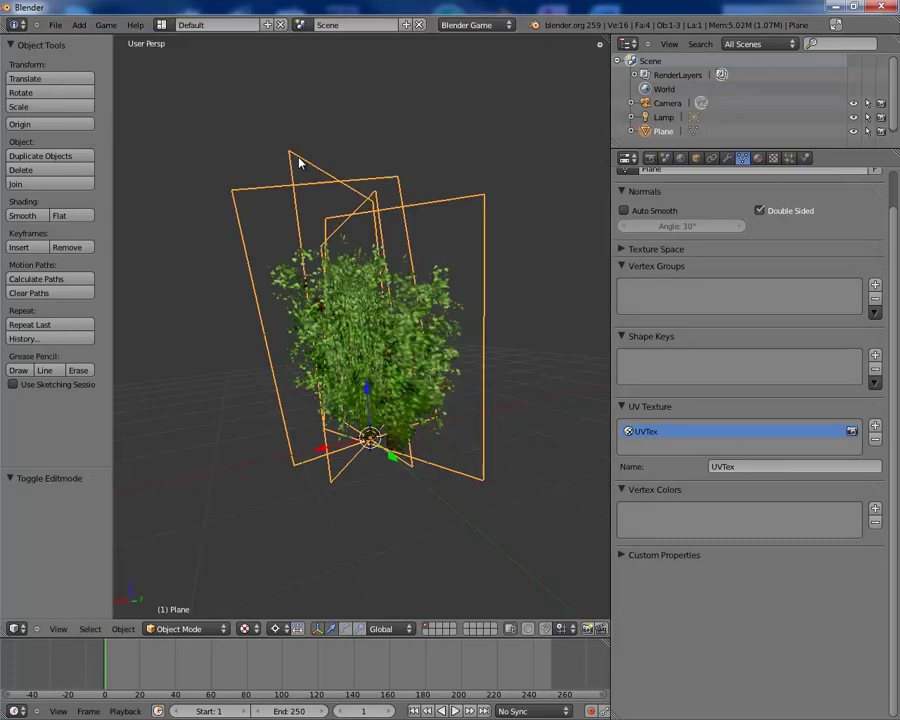
pyautogui.moveTo(438, 373); pyautogui.dragTo(292, 468, button='middle')
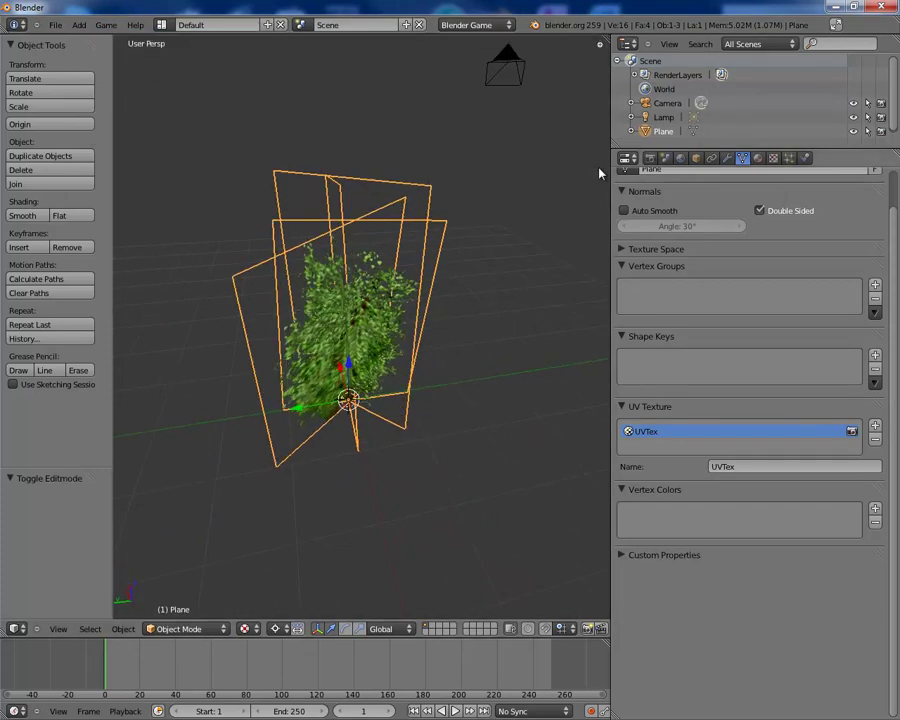
# Create a new texture for the plane with type Image or Movie.
pyautogui.scroll(2, 676, 190)
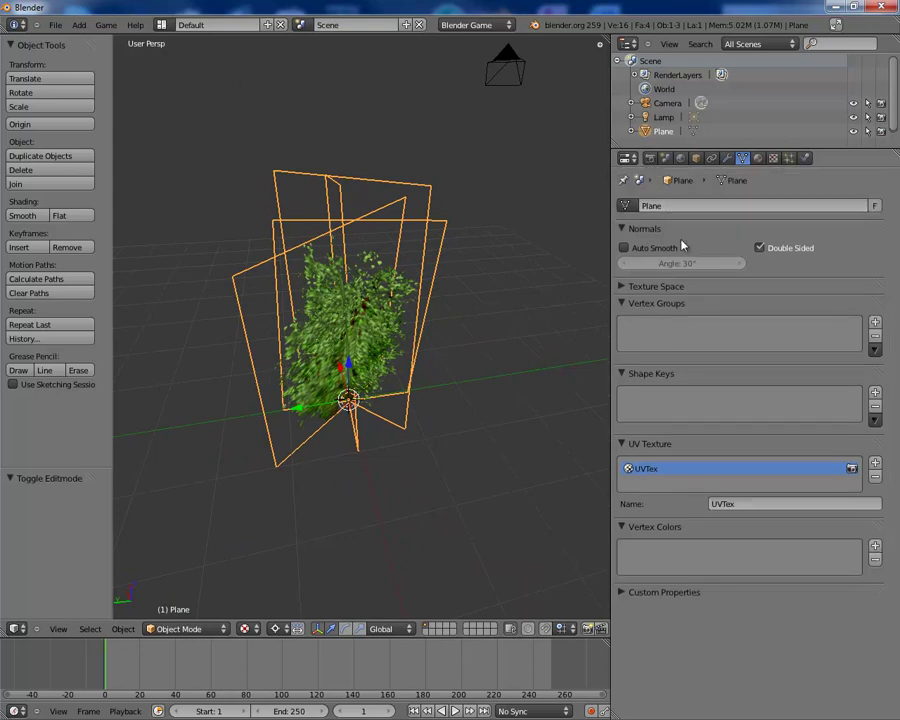
pyautogui.click(773, 159)
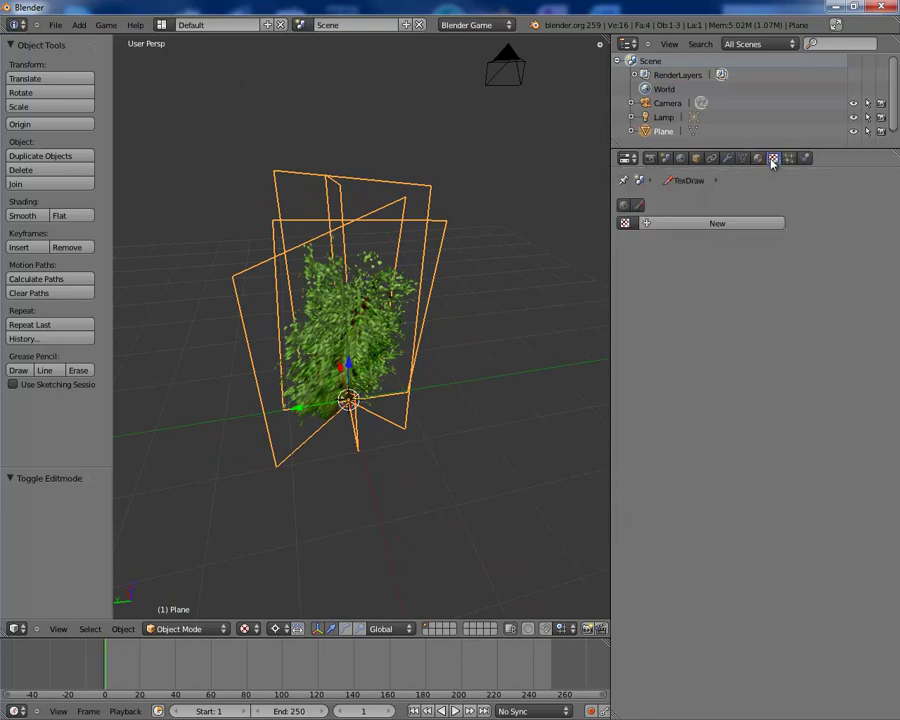
pyautogui.click(653, 226)
pyautogui.click(699, 242)
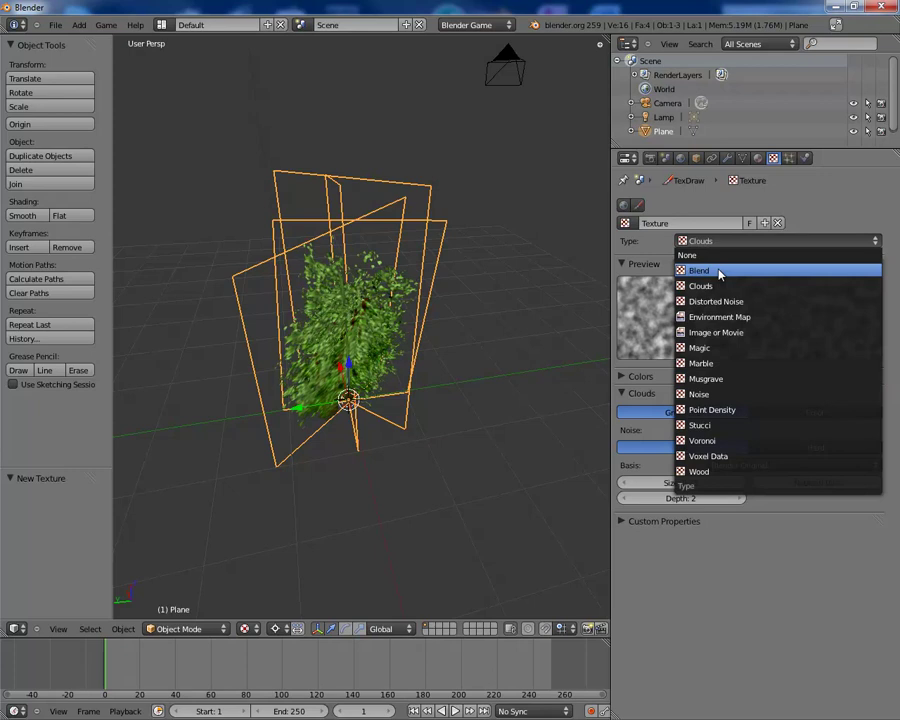
pyautogui.click(720, 333)
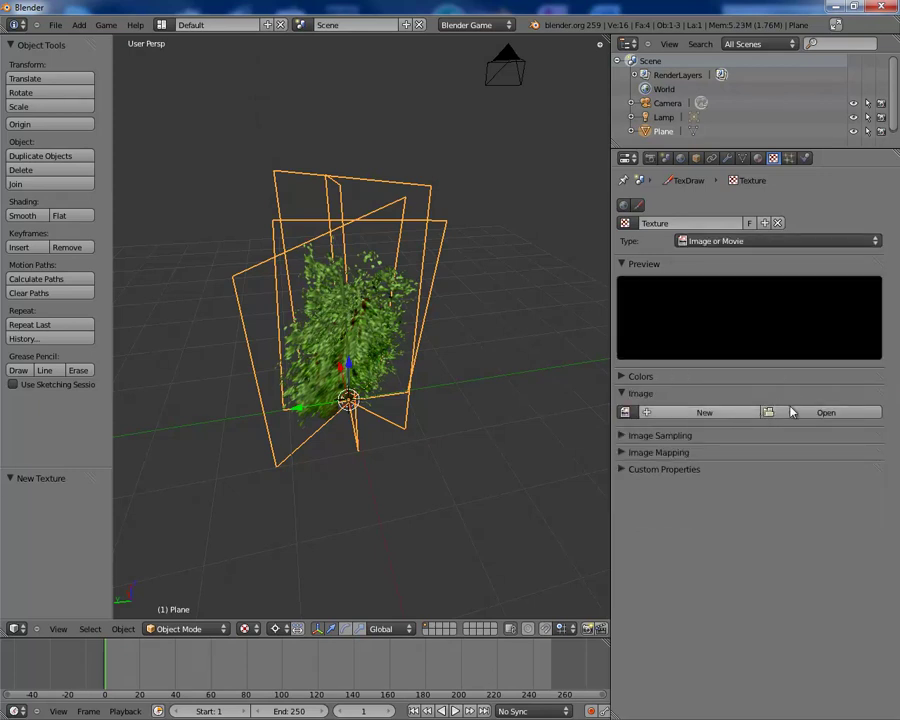
# Use the bushtutorial.tiff image with Premultiply enabled.
pyautogui.click(625, 412)
pyautogui.click(645, 435)
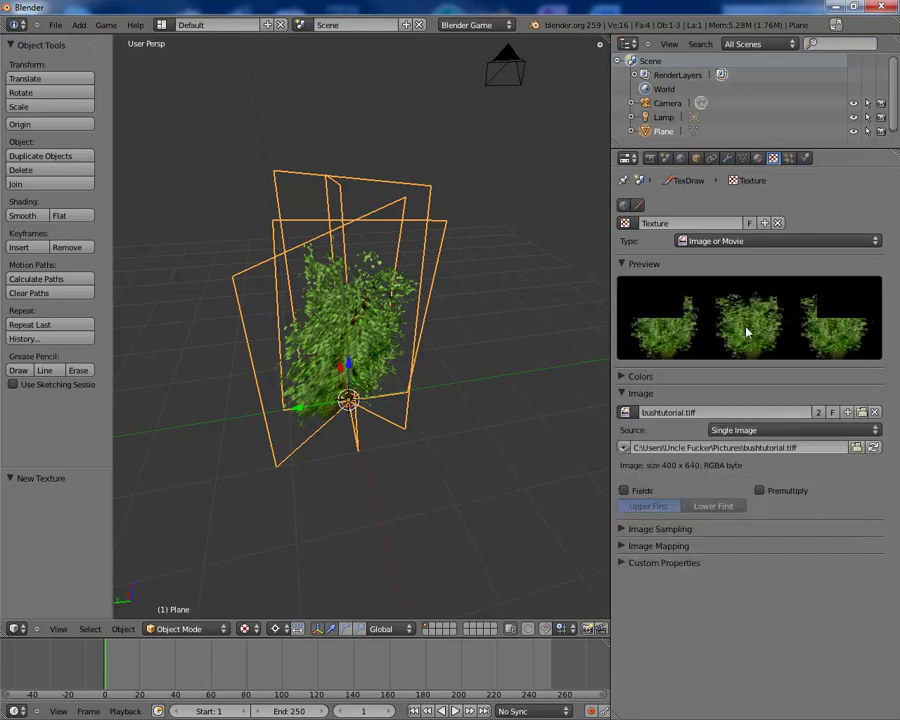
pyautogui.click(760, 491)
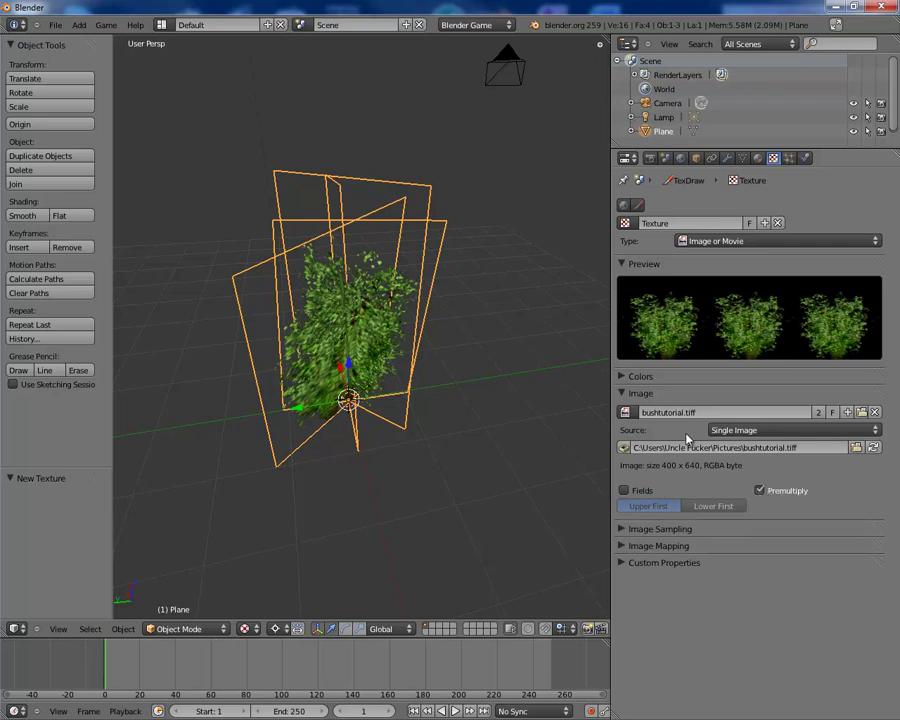
pyautogui.moveTo(580, 430); pyautogui.dragTo(255, 412, button='middle')
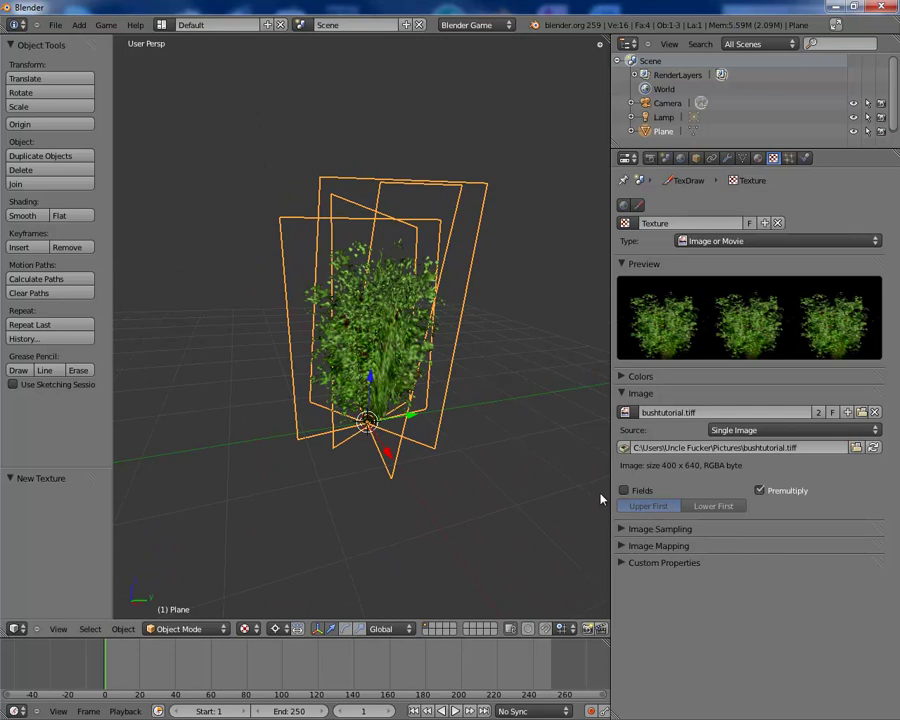
# Enable the MIP Map Gaussian filter, keep the EWA filter, and expand the Colors panel.
pyautogui.click(625, 530)
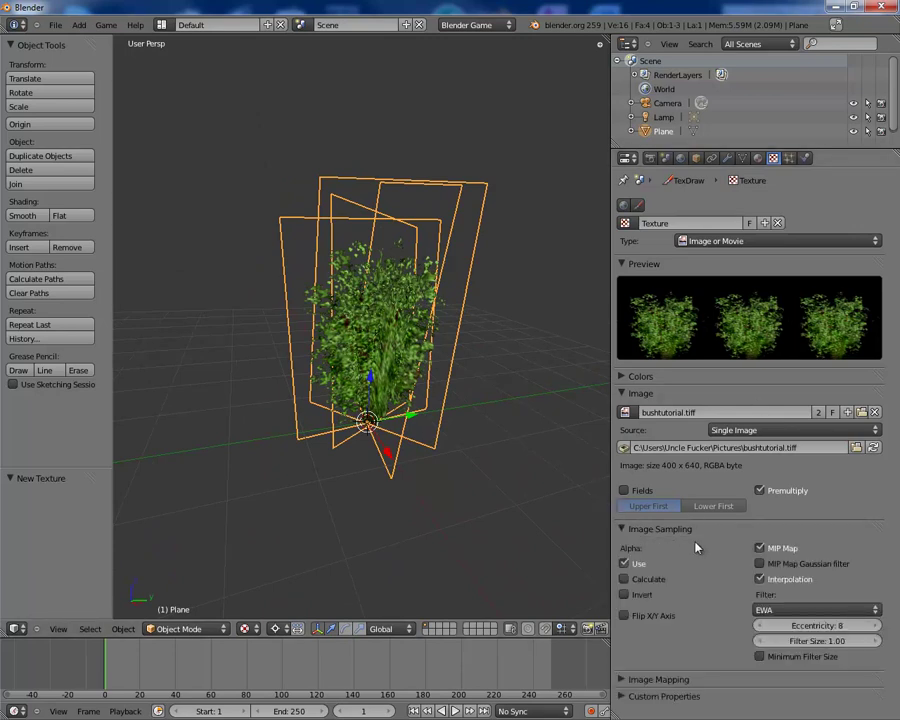
pyautogui.click(760, 564)
pyautogui.click(760, 549)
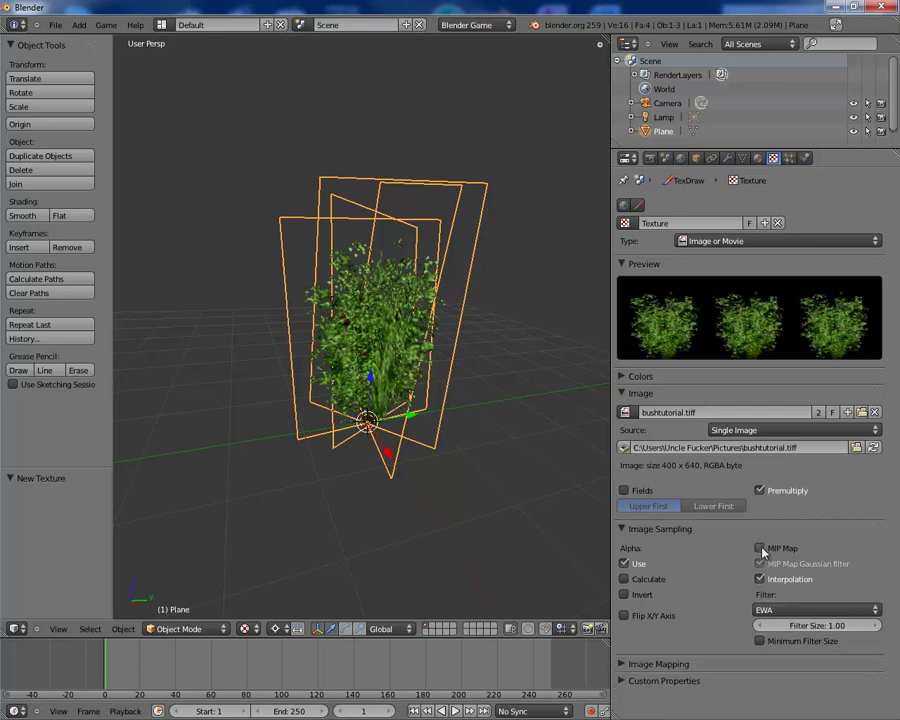
pyautogui.click(760, 549)
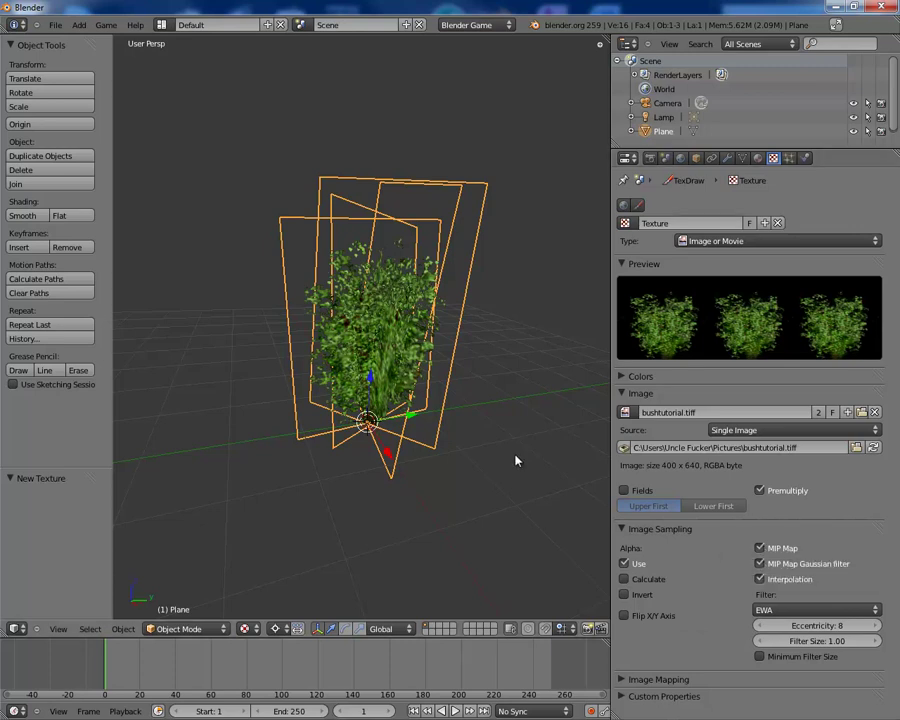
pyautogui.moveTo(510, 467); pyautogui.dragTo(311, 394, button='middle')
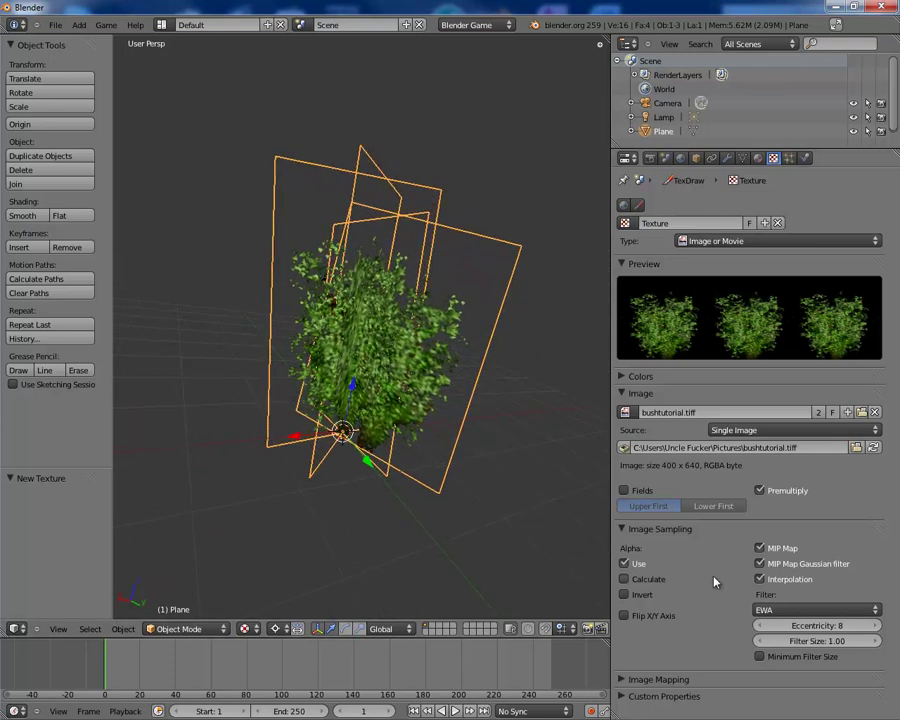
pyautogui.click(808, 610)
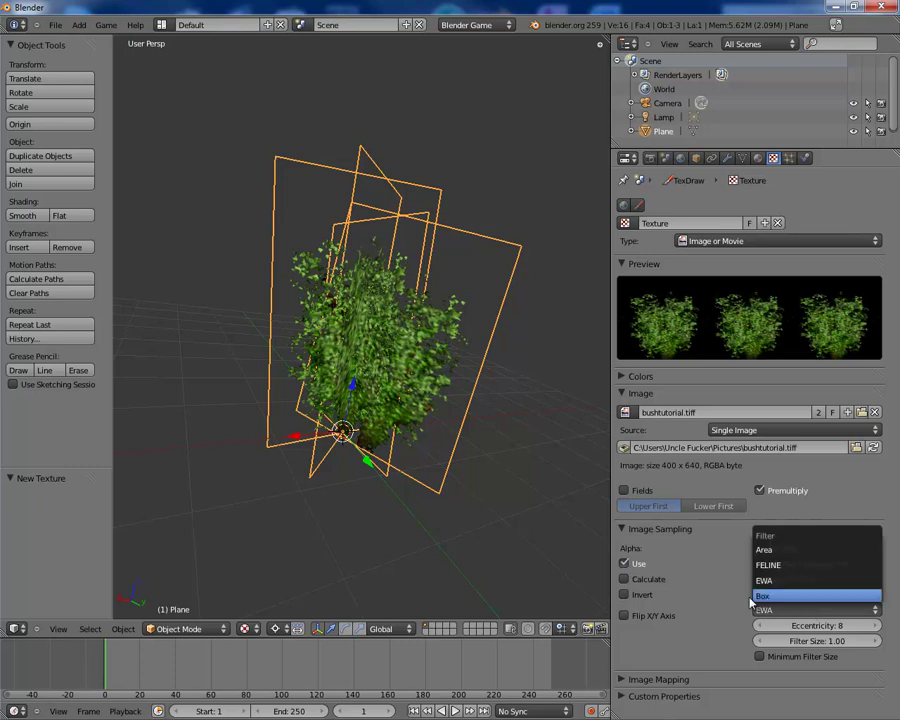
pyautogui.click(636, 596)
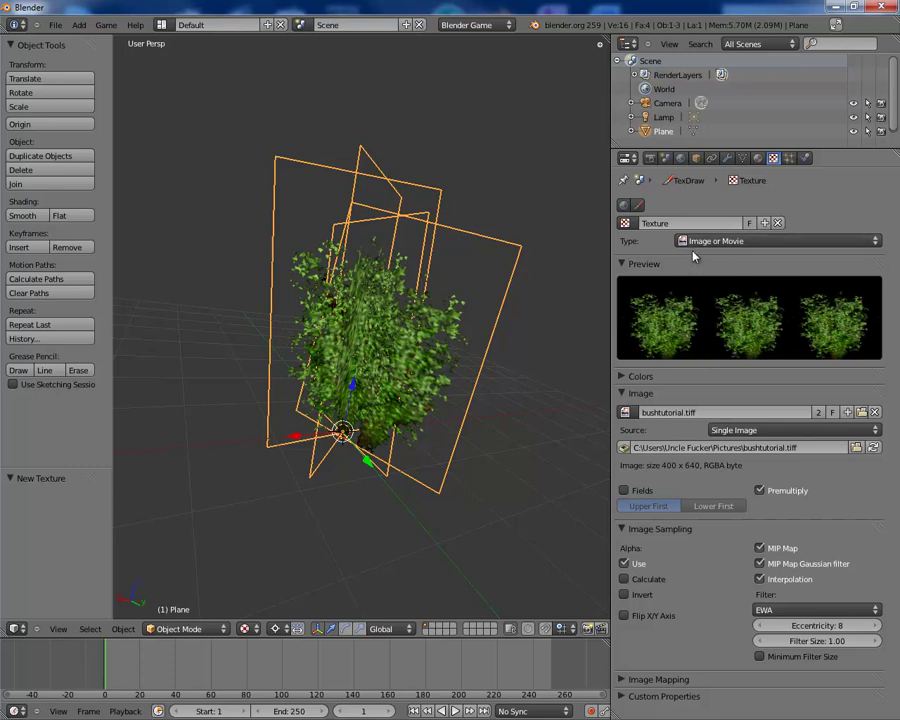
pyautogui.click(644, 377)
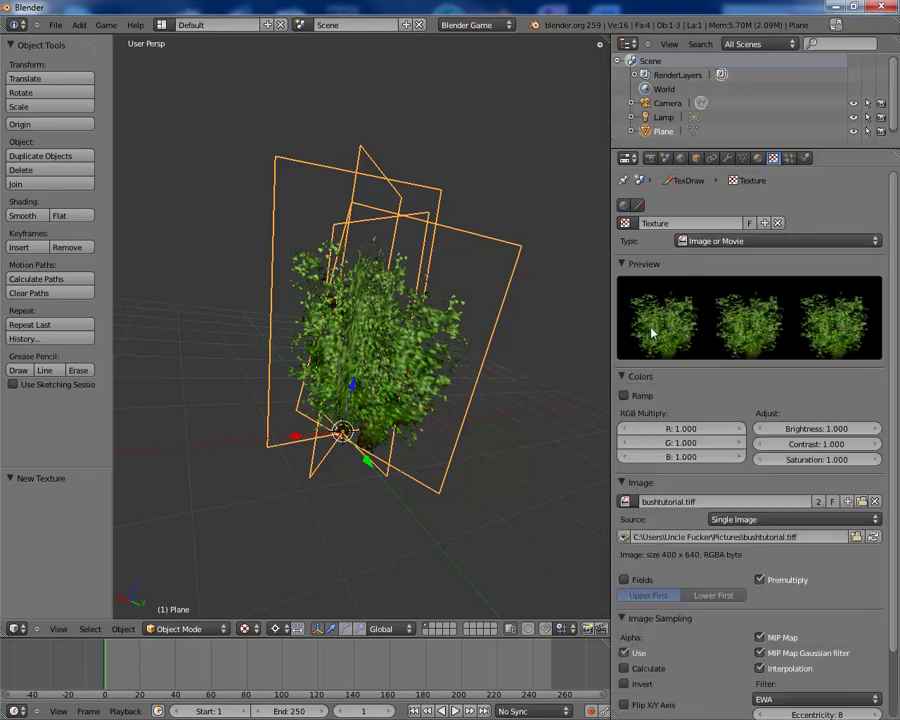
# Create a new material named 'bush' previewed on a flat plane.
pyautogui.click(757, 158)
pyautogui.click(650, 254)
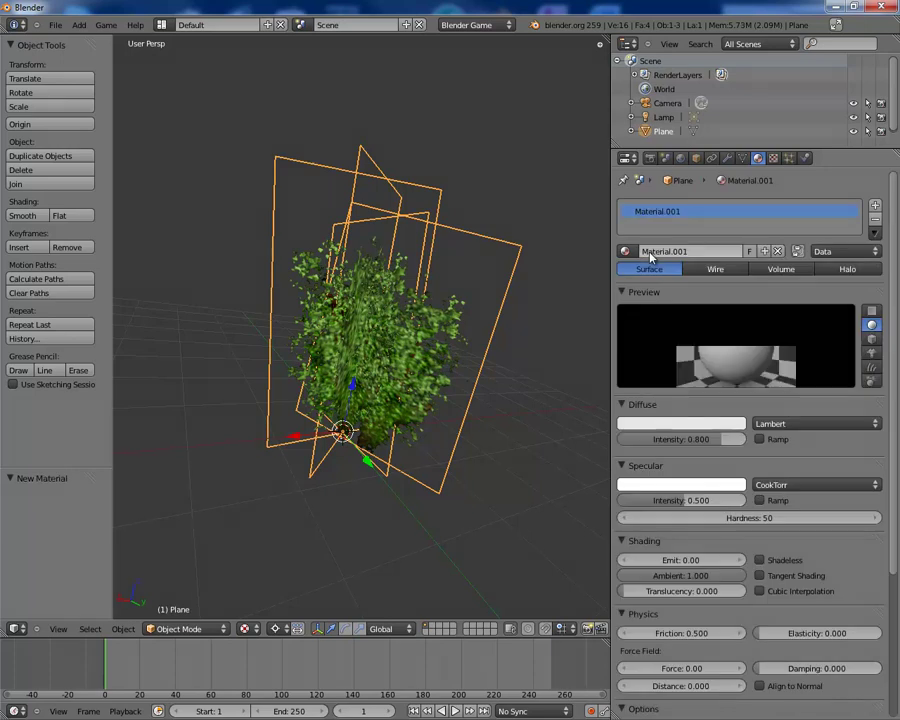
pyautogui.click(691, 254)
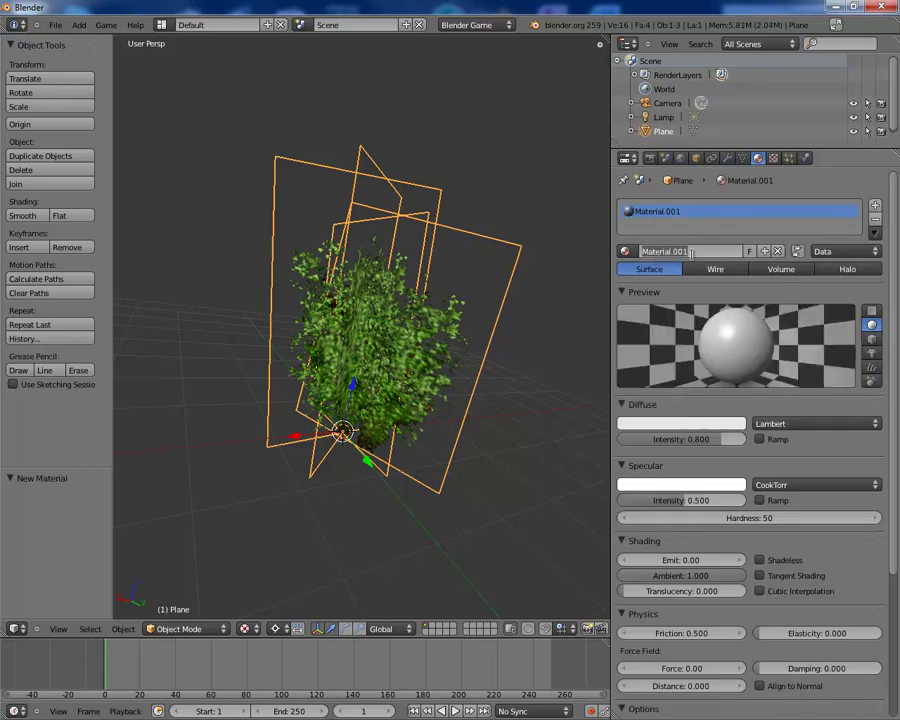
pyautogui.write('bush')
pyautogui.press('Return')
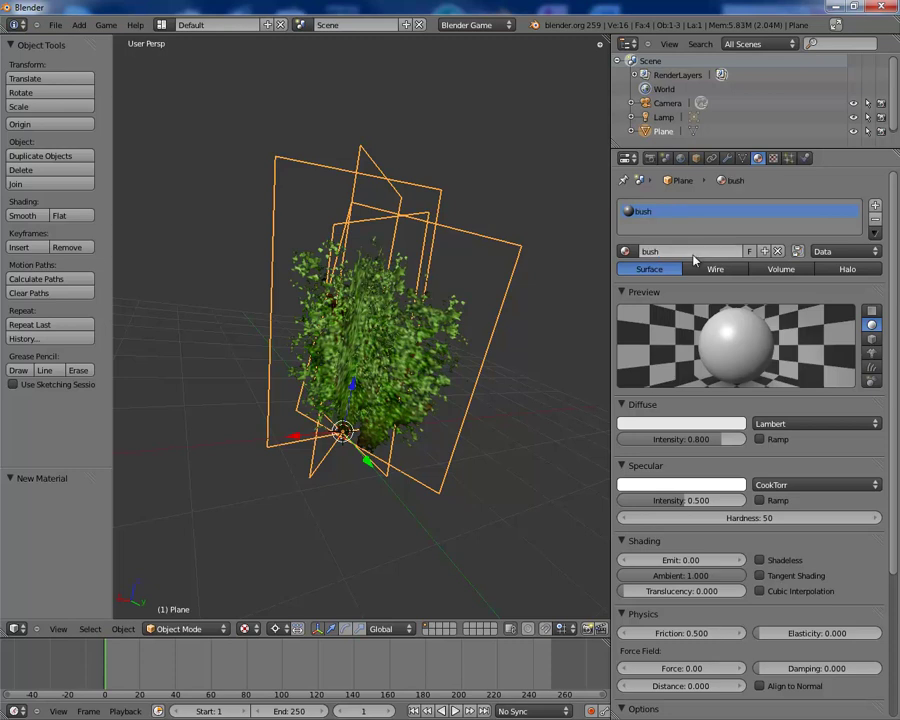
pyautogui.click(872, 310)
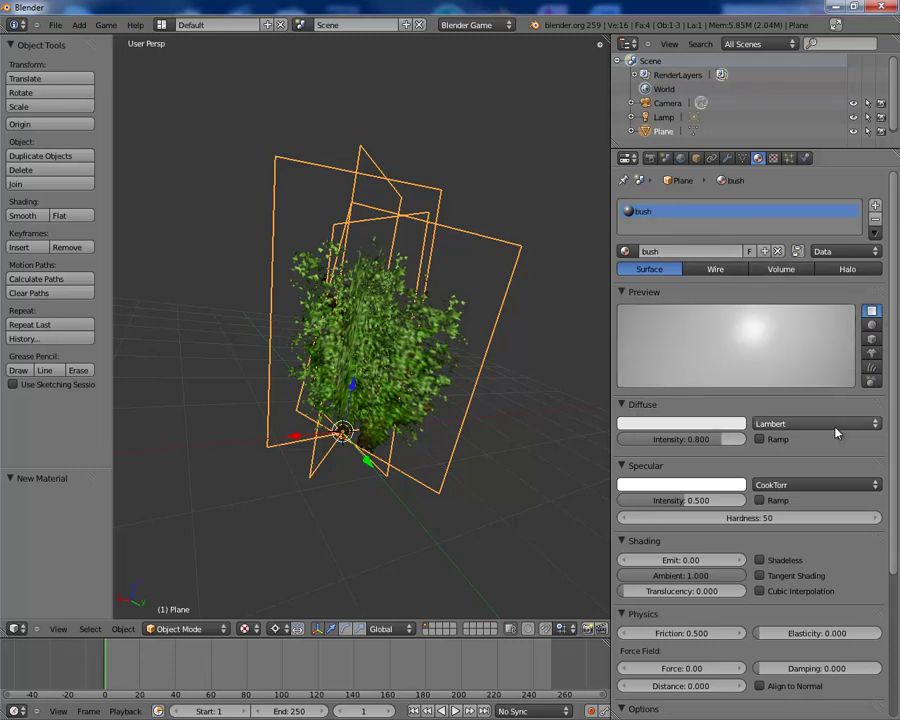
# Keep Lambert as the diffuse shader and make the specular colour black.
pyautogui.click(793, 426)
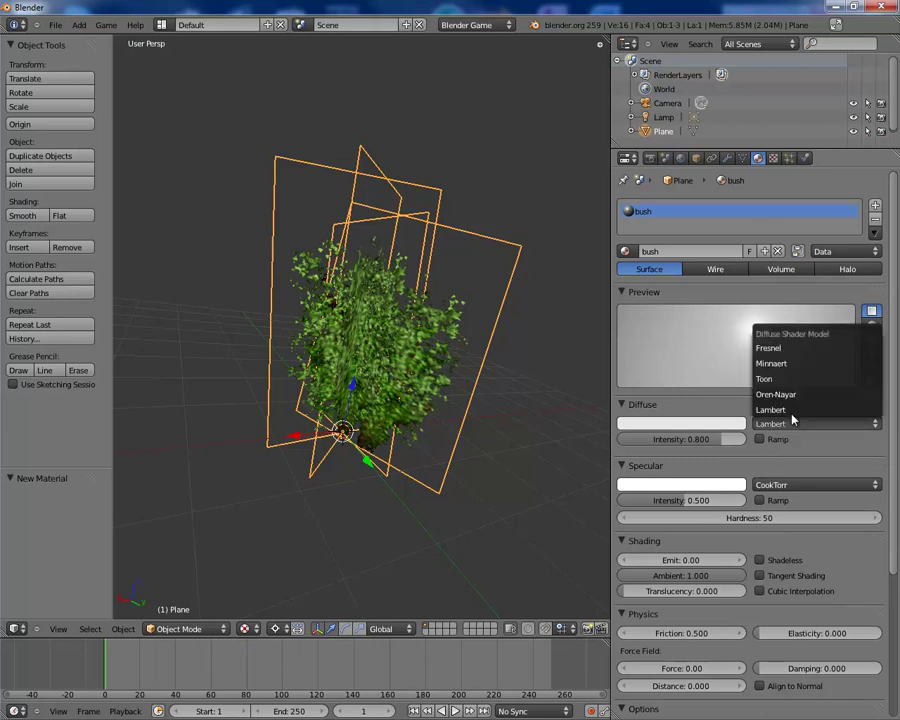
pyautogui.click(793, 411)
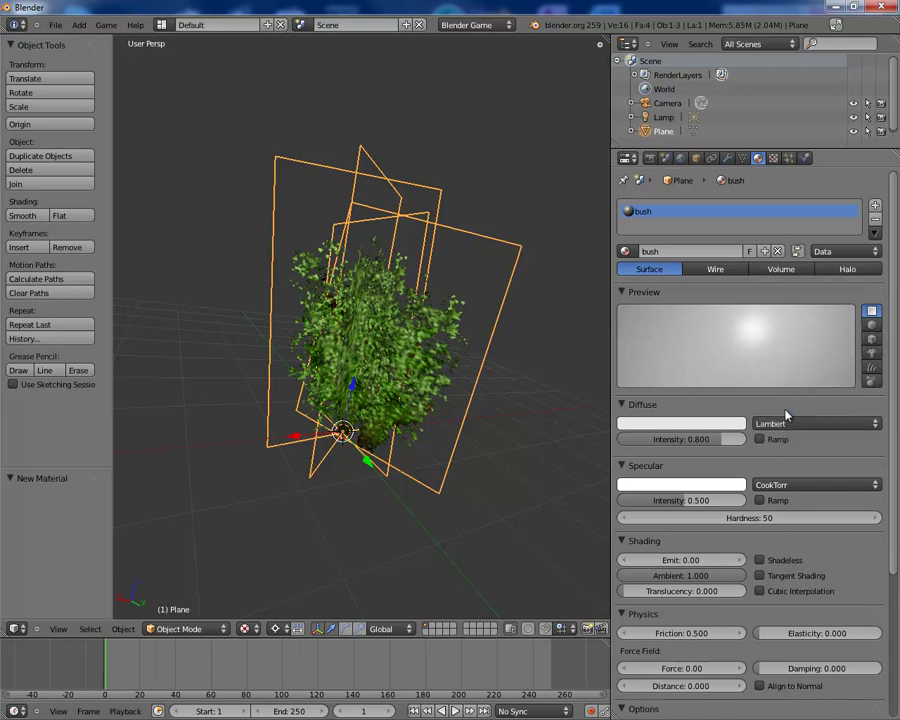
pyautogui.click(711, 490)
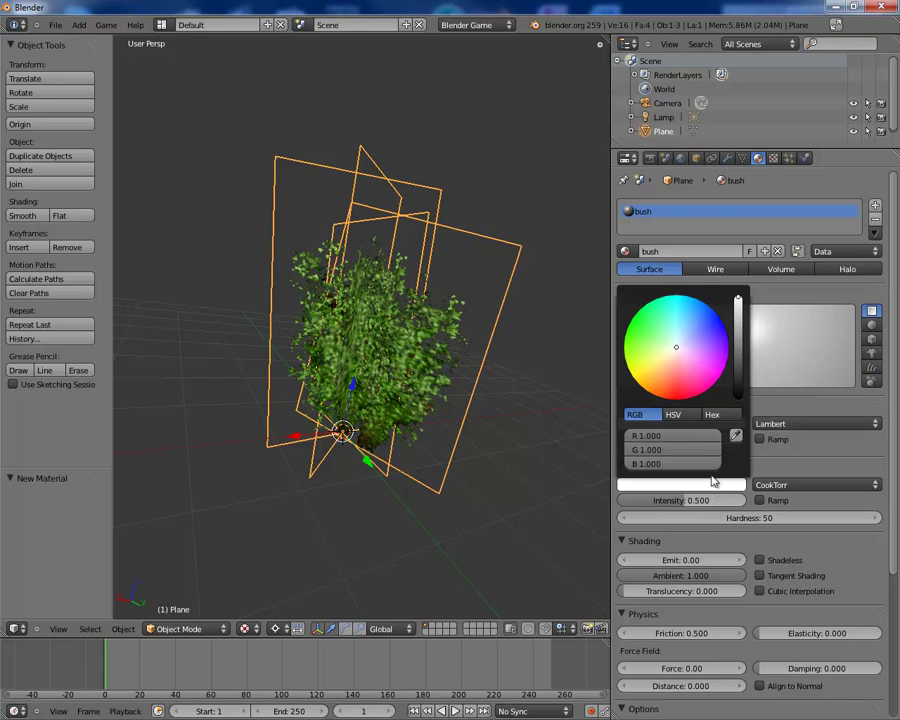
pyautogui.moveTo(738, 303); pyautogui.dragTo(740, 455)
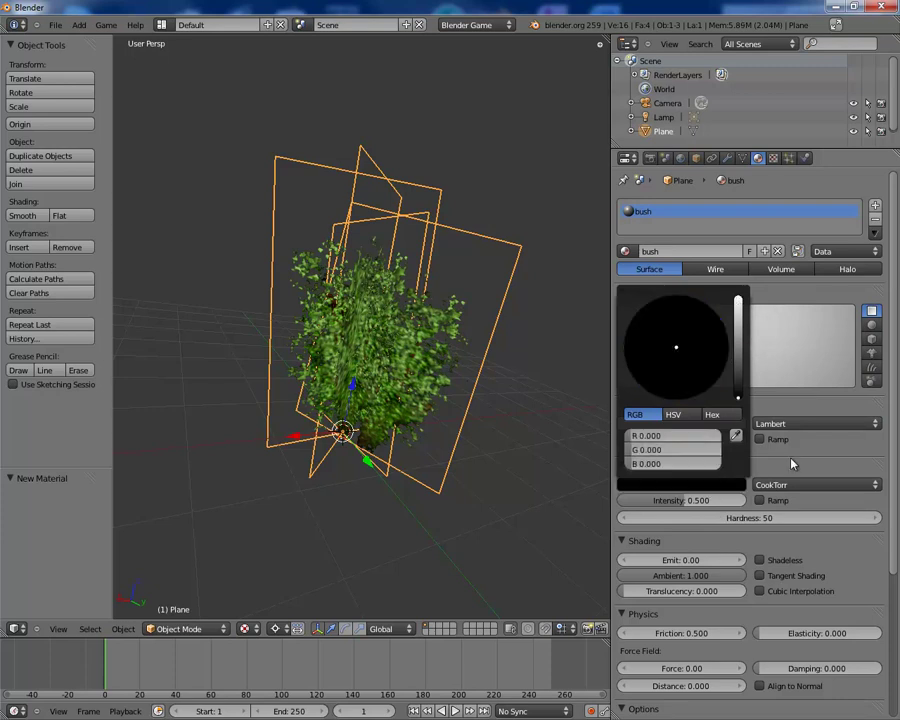
pyautogui.scroll(-5, 765, 535)
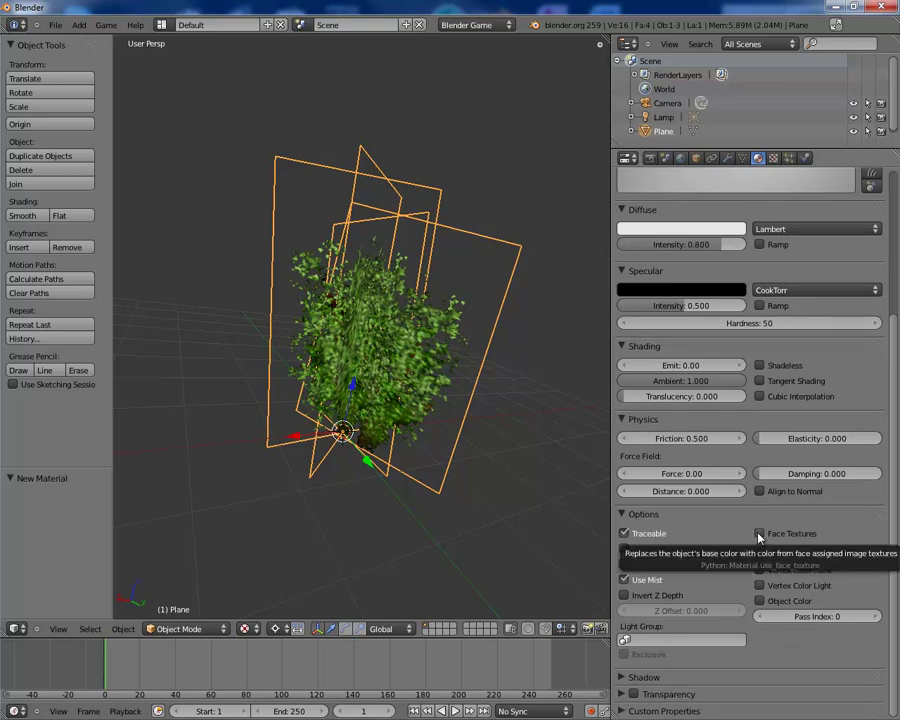
pyautogui.scroll(5, 738, 500)
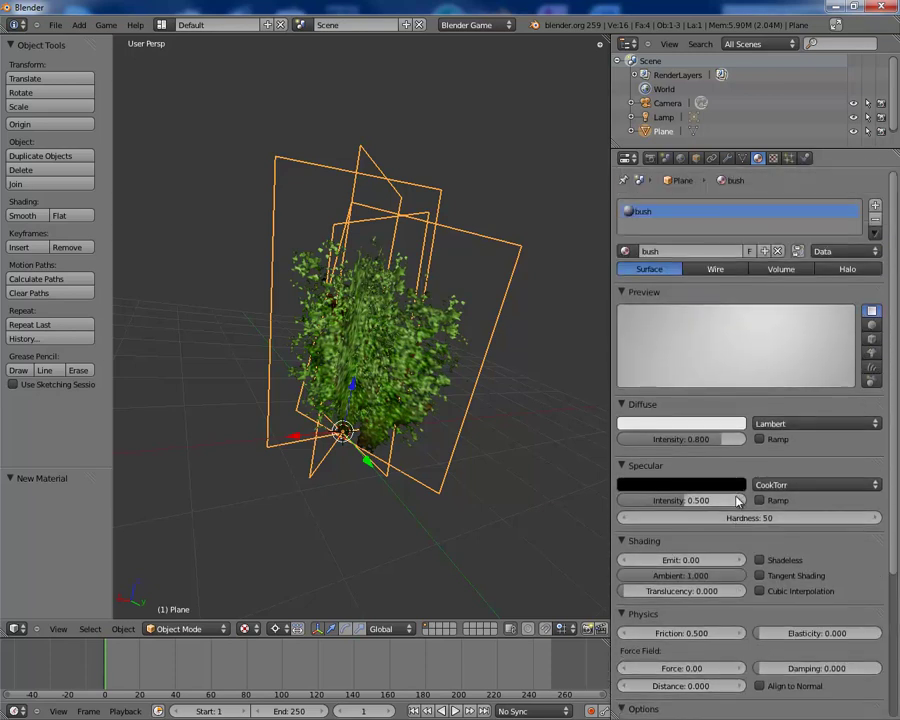
# Assign the existing image texture 'Texture' to the bush material and tick Show Alpha.
pyautogui.click(774, 159)
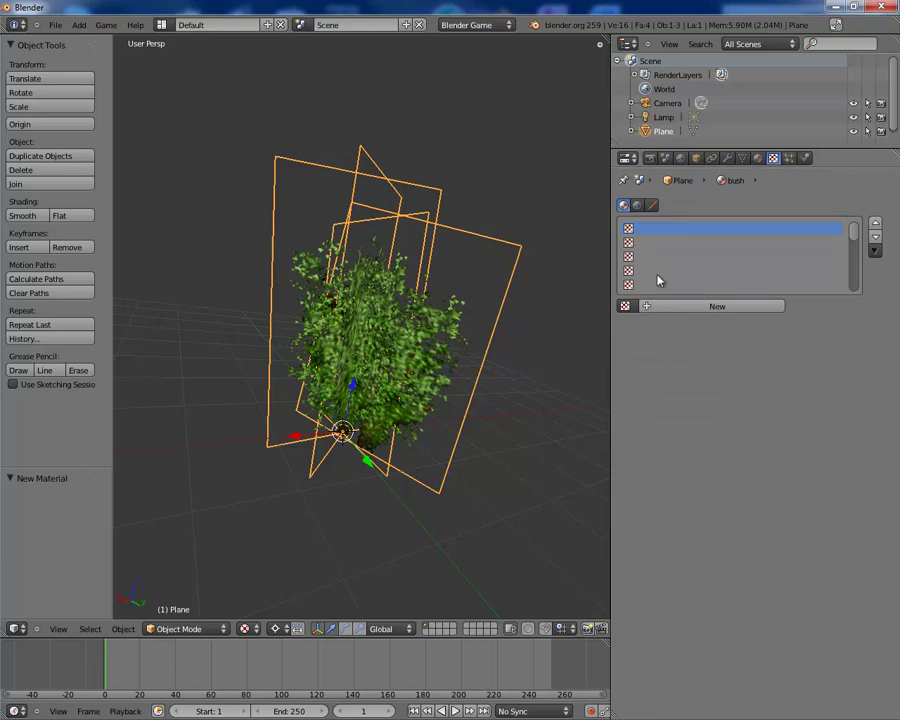
pyautogui.click(627, 307)
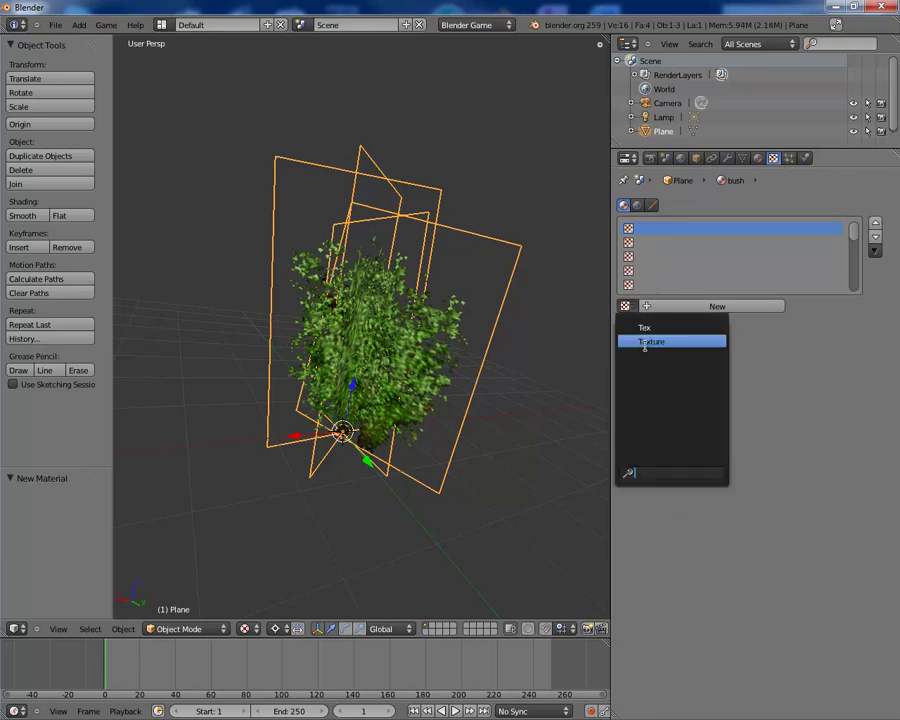
pyautogui.click(645, 343)
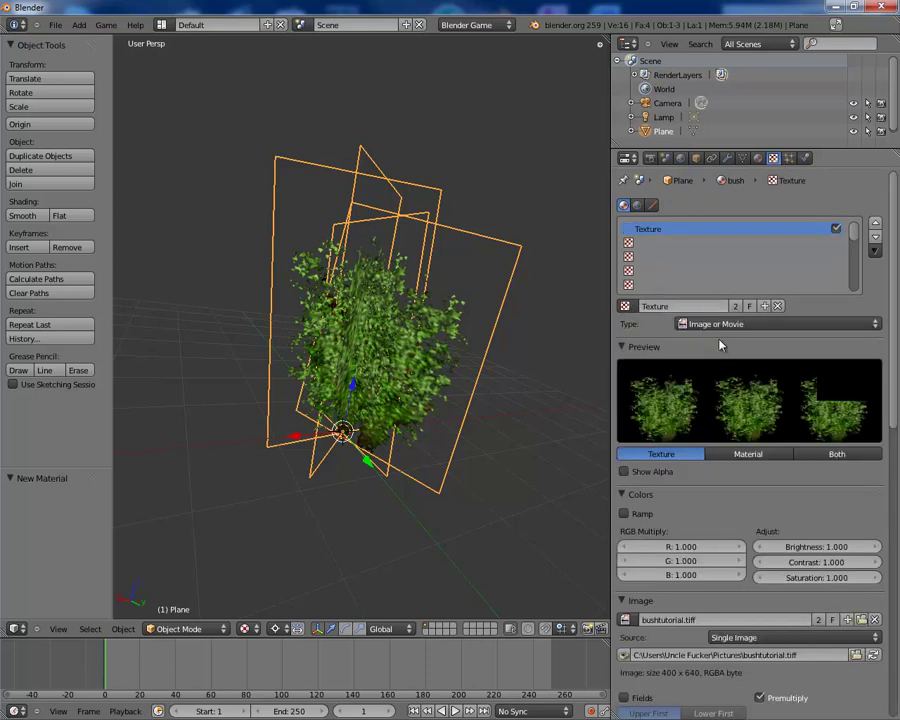
pyautogui.click(668, 472)
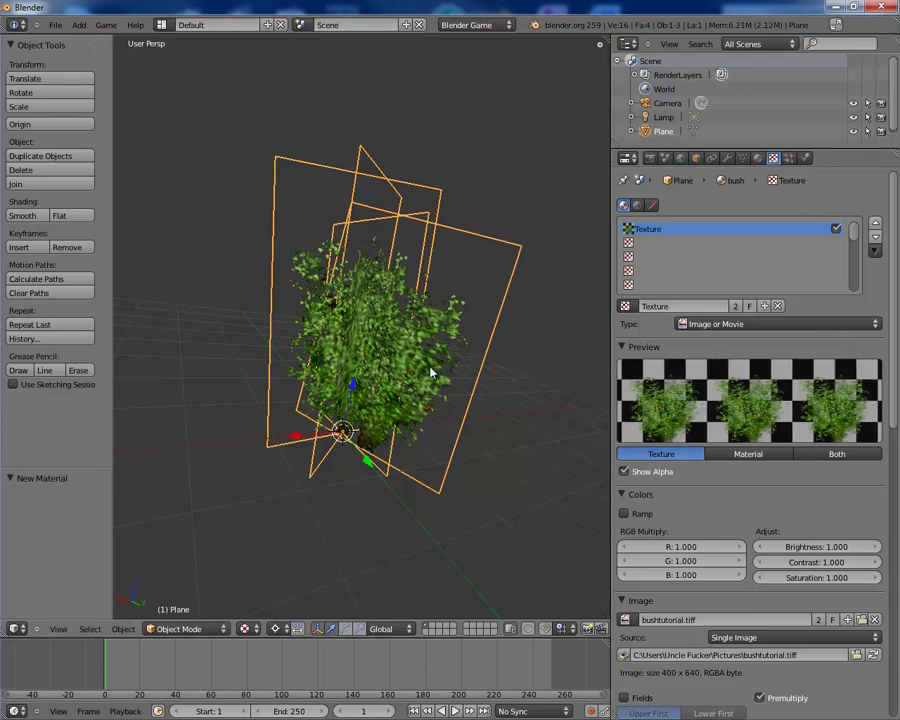
pyautogui.moveTo(432, 372); pyautogui.dragTo(452, 384, button='middle')
pyautogui.click(758, 159)
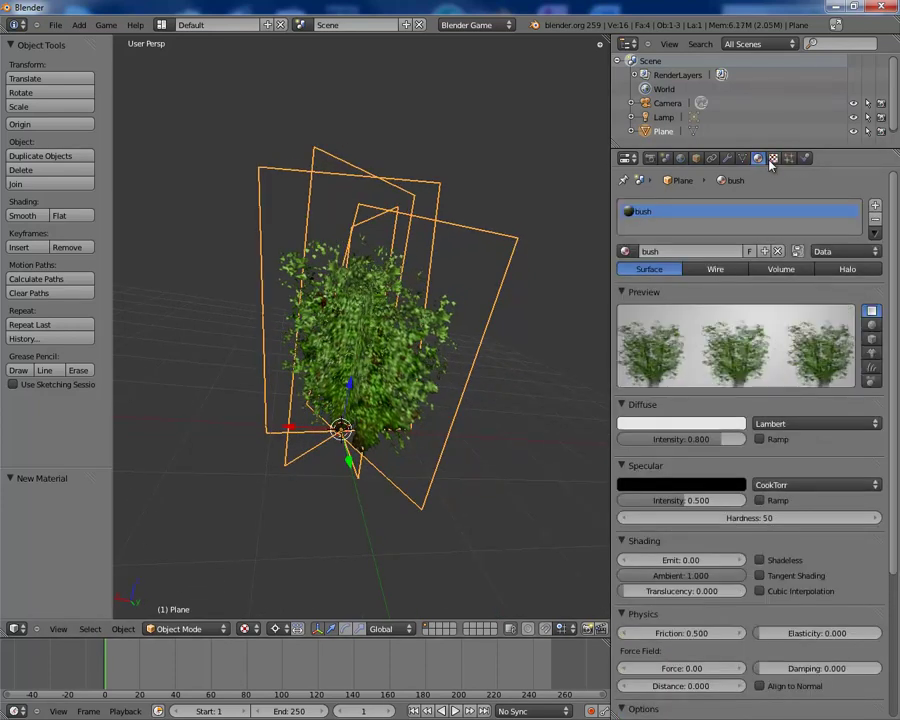
pyautogui.click(773, 158)
pyautogui.click(757, 160)
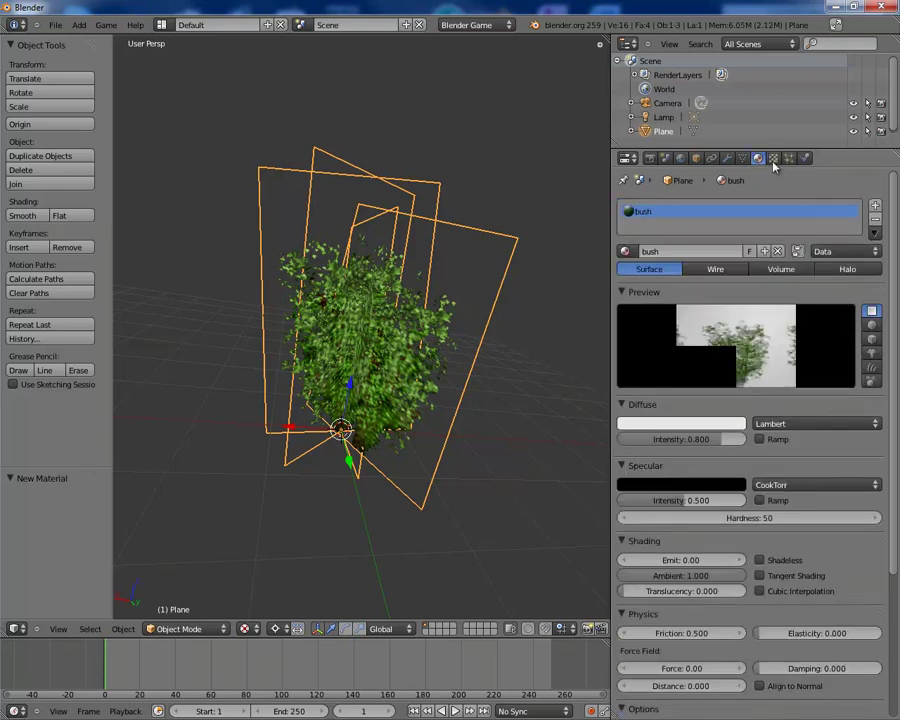
pyautogui.click(773, 158)
# Set the texture's mapping coordinates to UV.
pyautogui.scroll(-10, 709, 506)
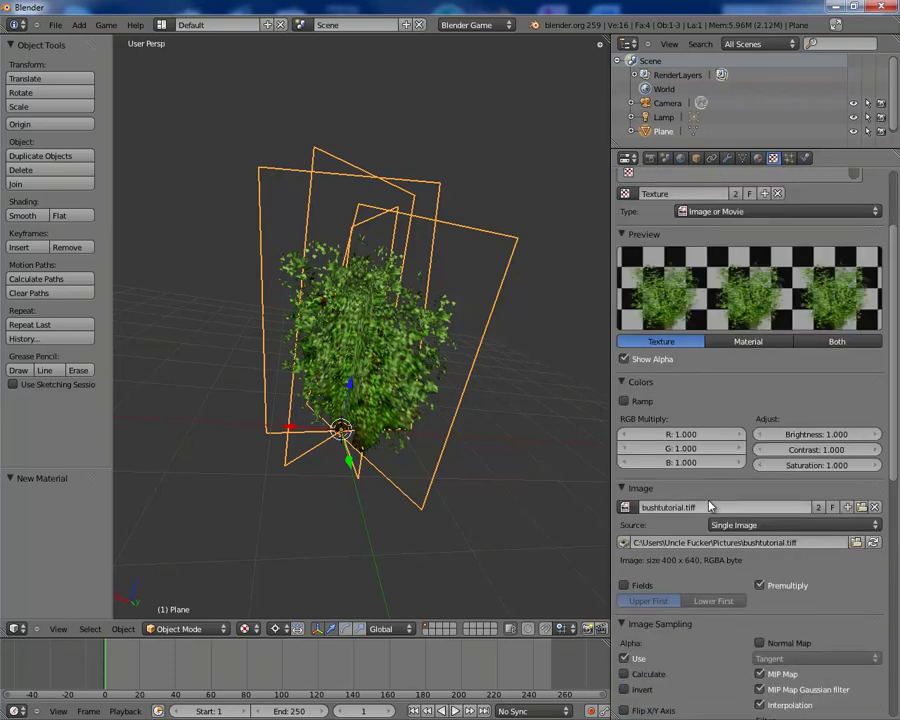
pyautogui.scroll(-3, 680, 494)
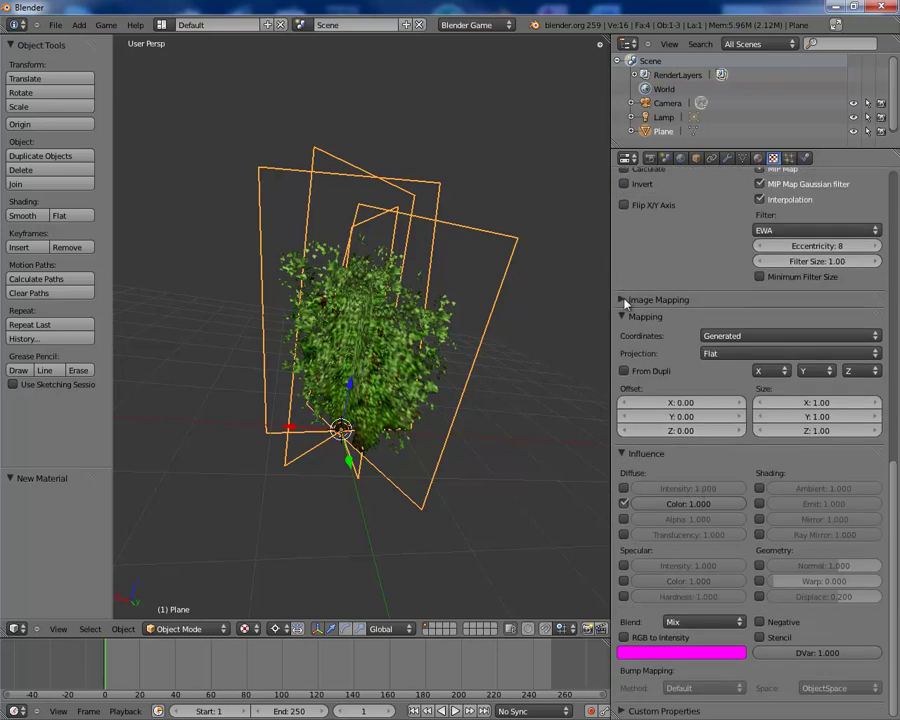
pyautogui.click(735, 336)
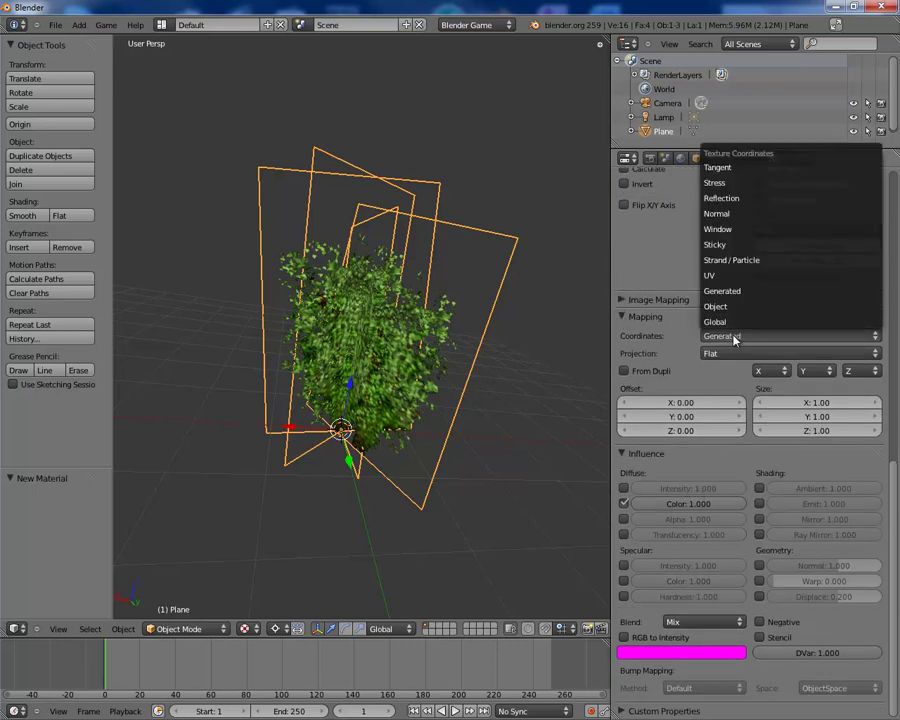
pyautogui.click(726, 276)
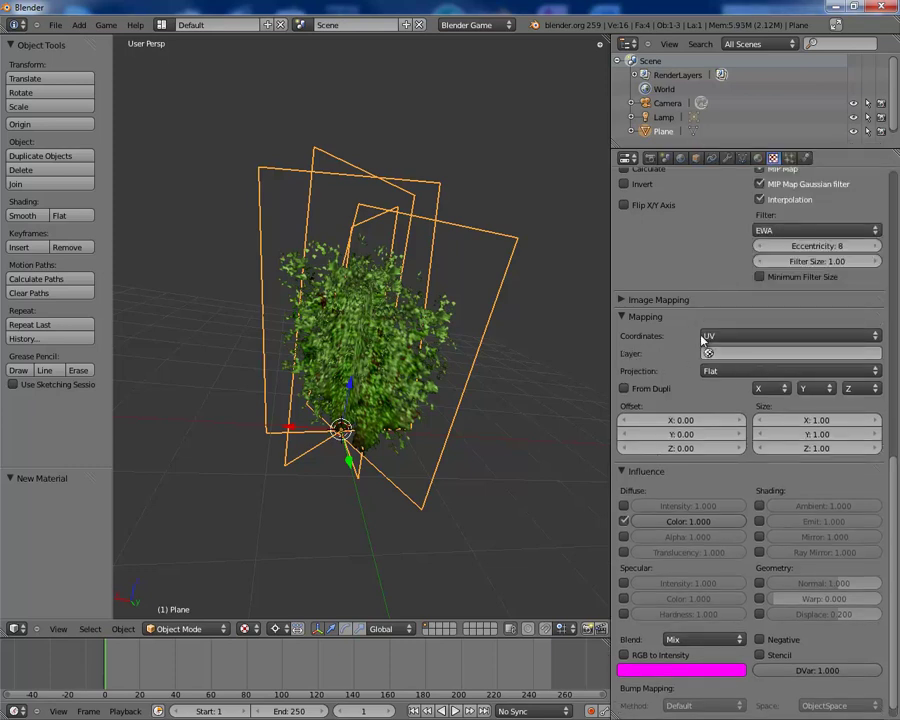
# Collapse the image panels, enable Alpha influence, and set the preview to Both.
pyautogui.click(636, 300)
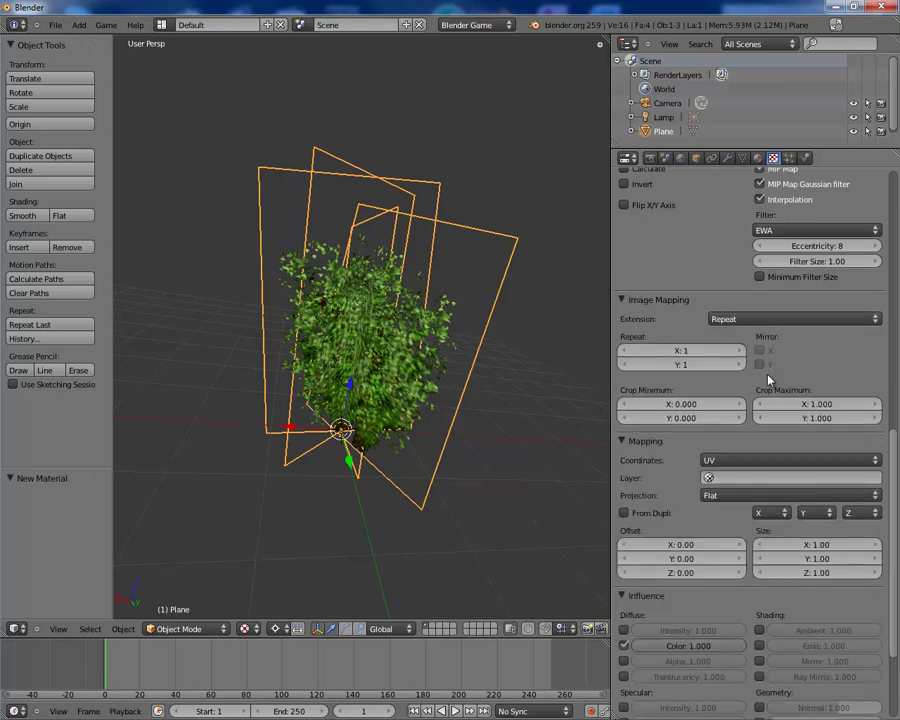
pyautogui.click(621, 302)
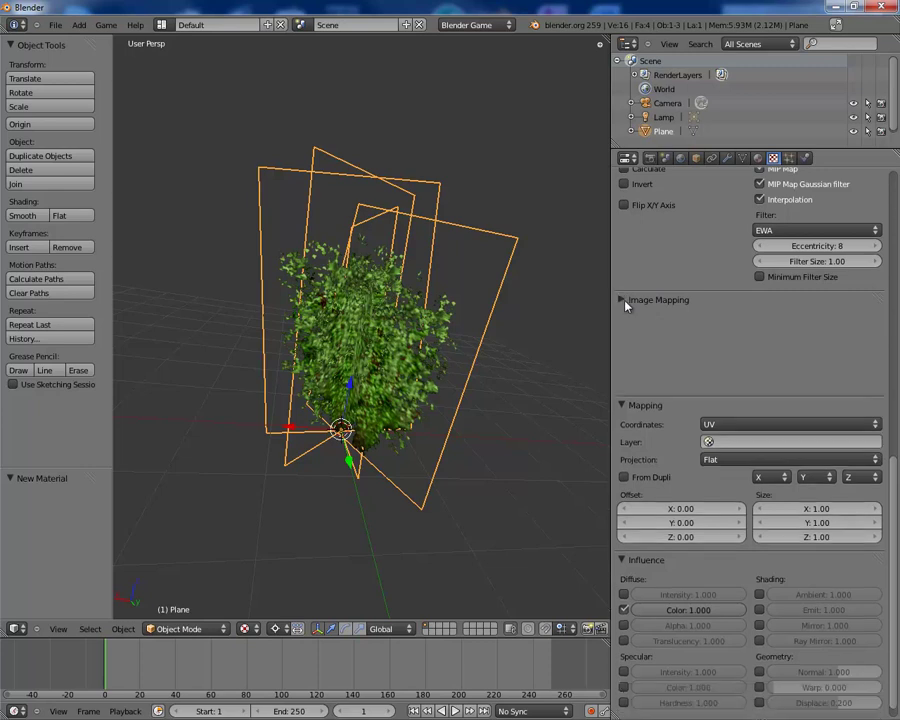
pyautogui.scroll(5, 676, 300)
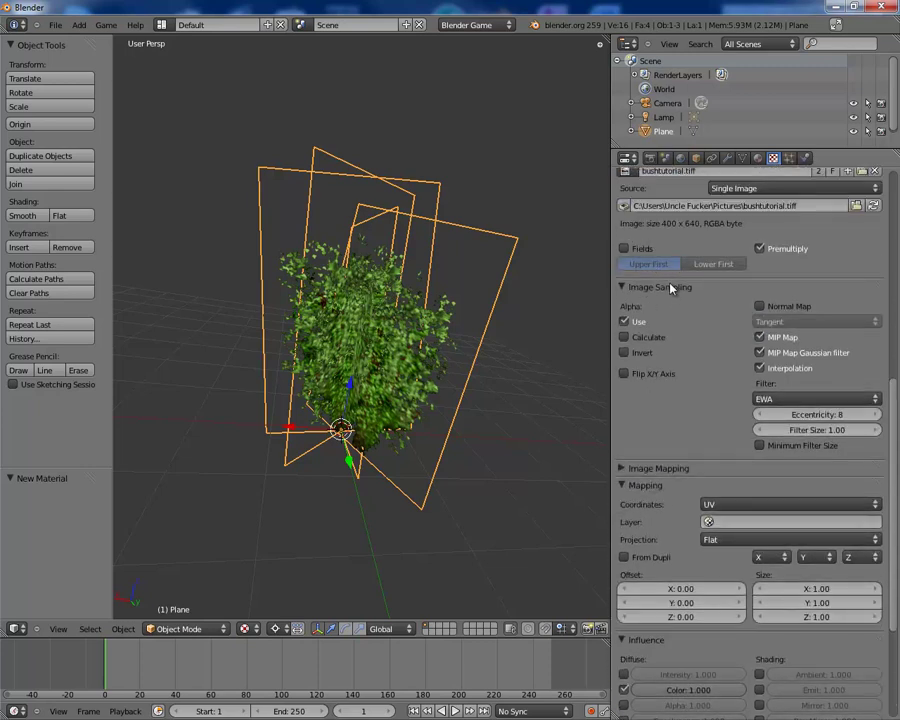
pyautogui.click(672, 289)
pyautogui.scroll(5, 660, 300)
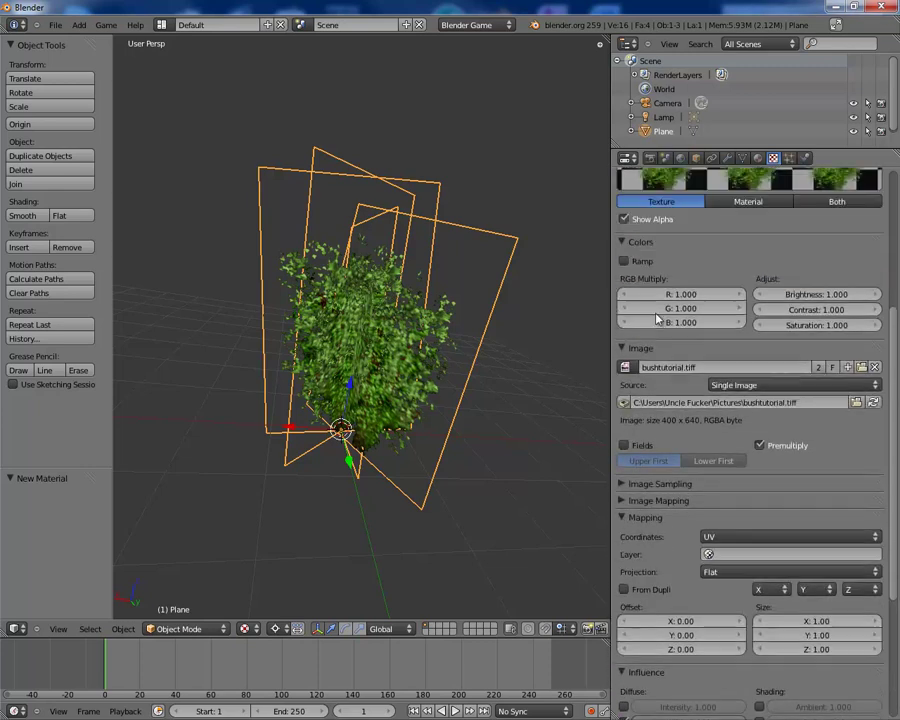
pyautogui.click(633, 348)
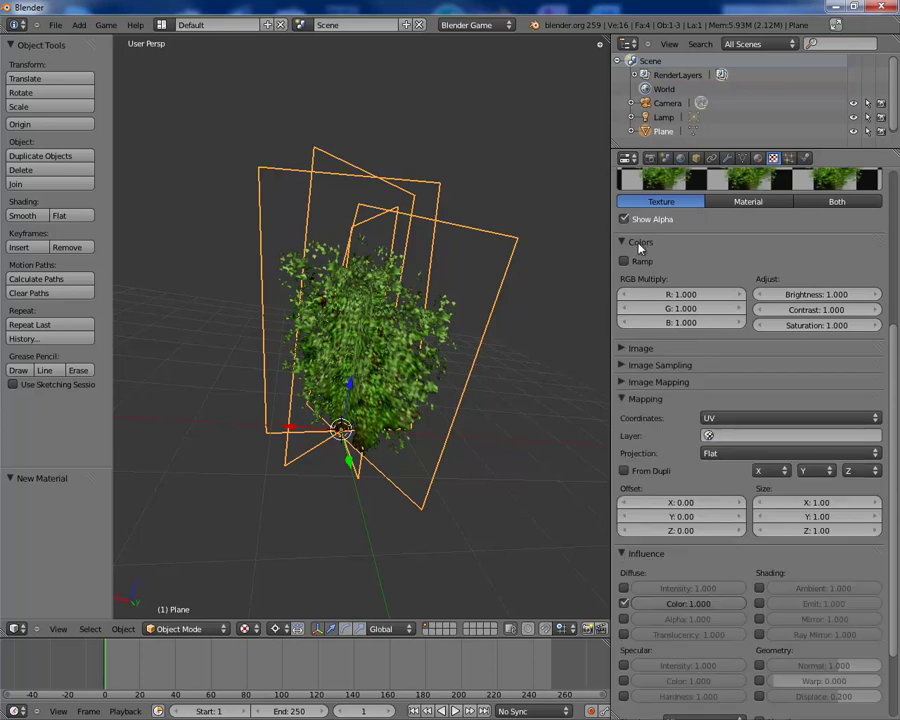
pyautogui.click(641, 243)
pyautogui.scroll(5, 694, 354)
pyautogui.scroll(-2, 697, 357)
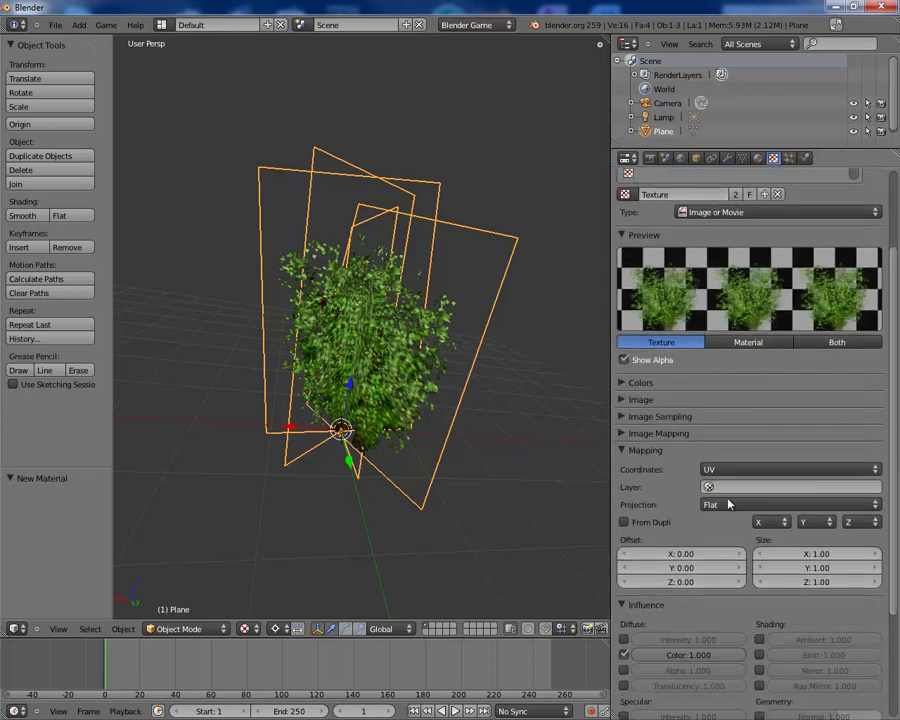
pyautogui.scroll(-1, 720, 480)
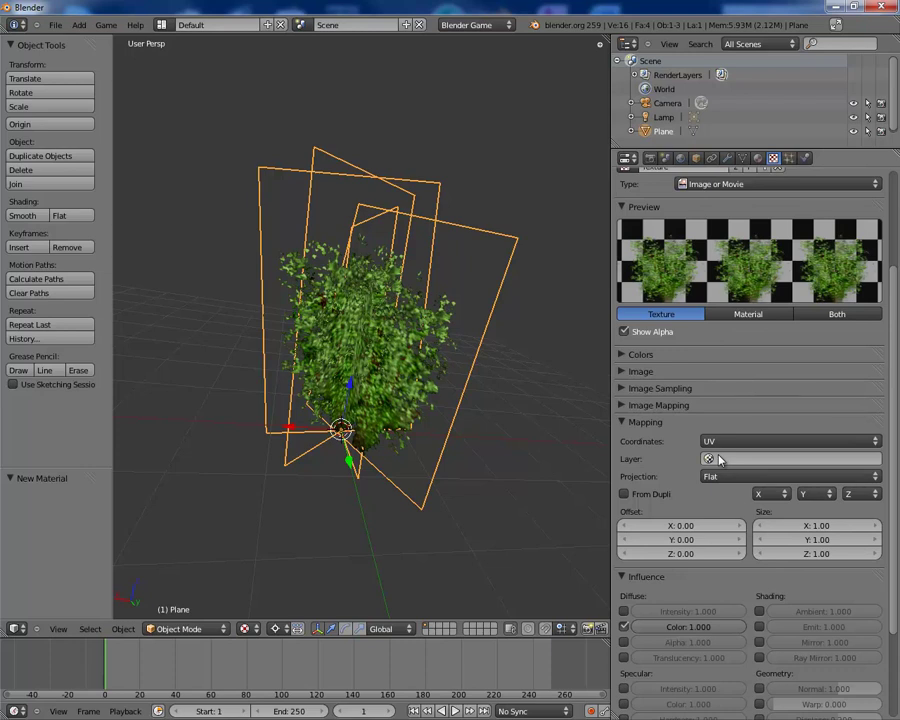
pyautogui.click(625, 643)
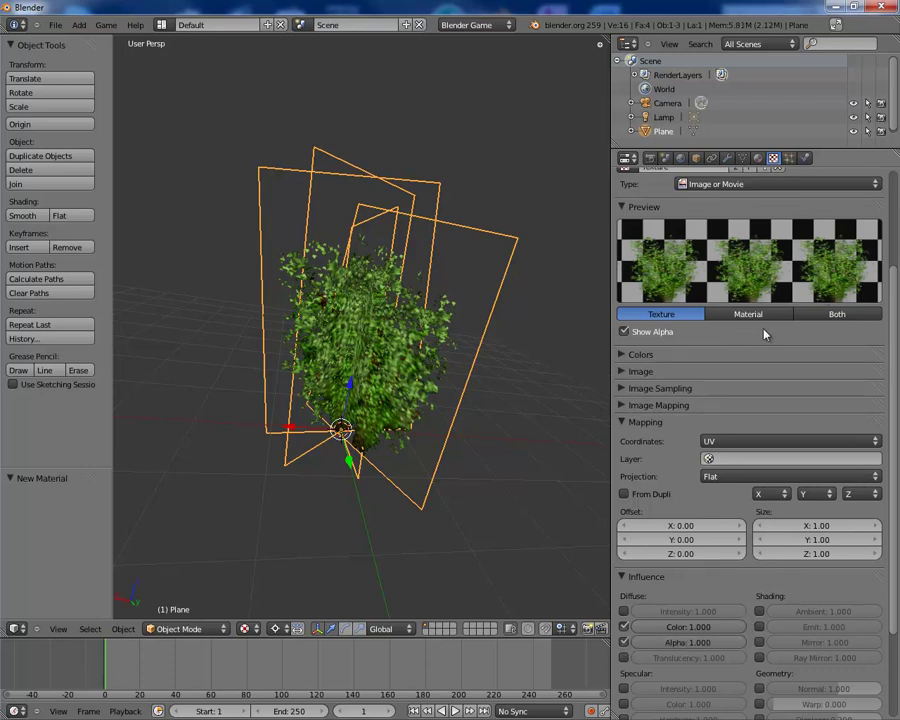
pyautogui.click(810, 314)
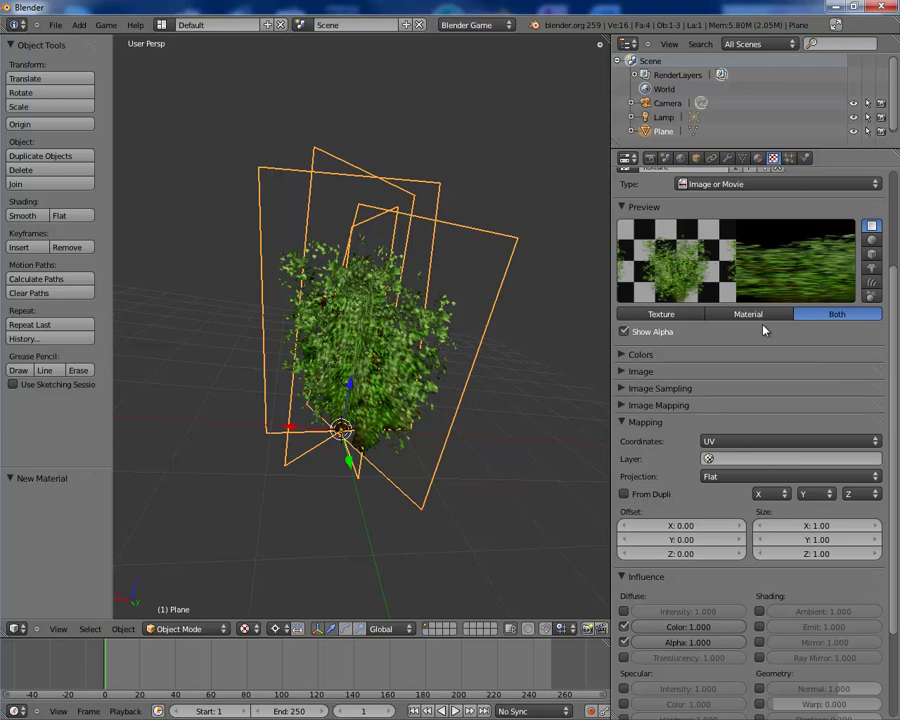
# Tick Z Transparency on the bush material so leaf gaps show see-through.
pyautogui.click(758, 158)
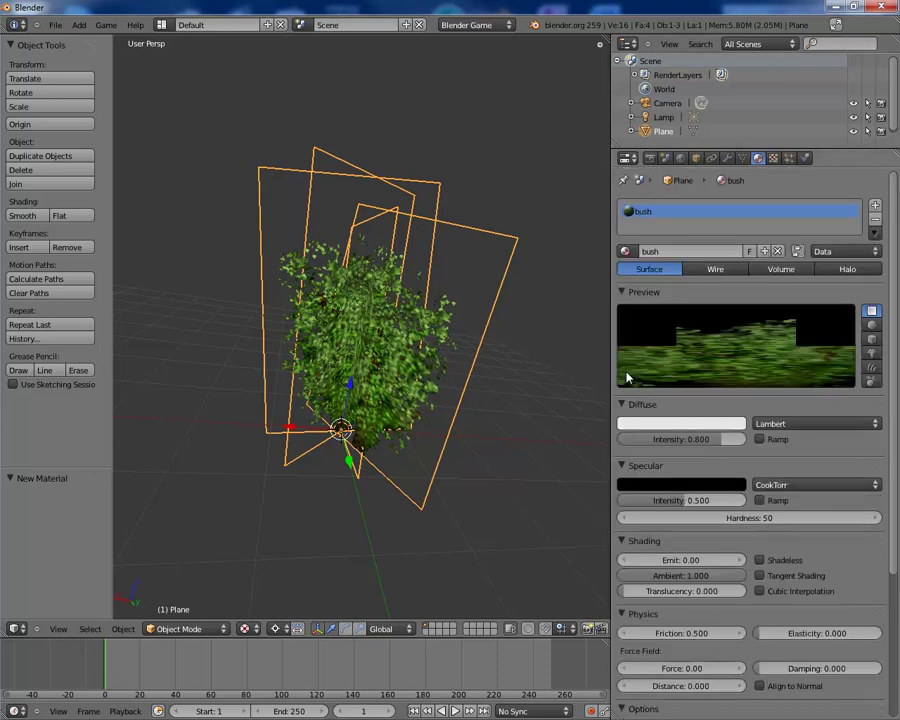
pyautogui.scroll(-5, 735, 540)
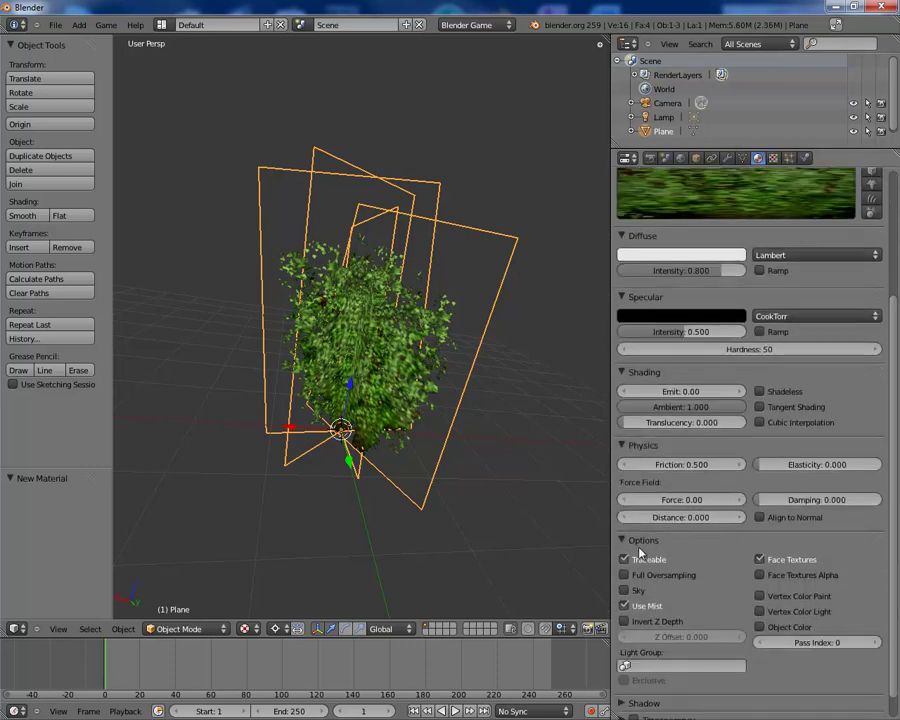
pyautogui.scroll(-1, 645, 612)
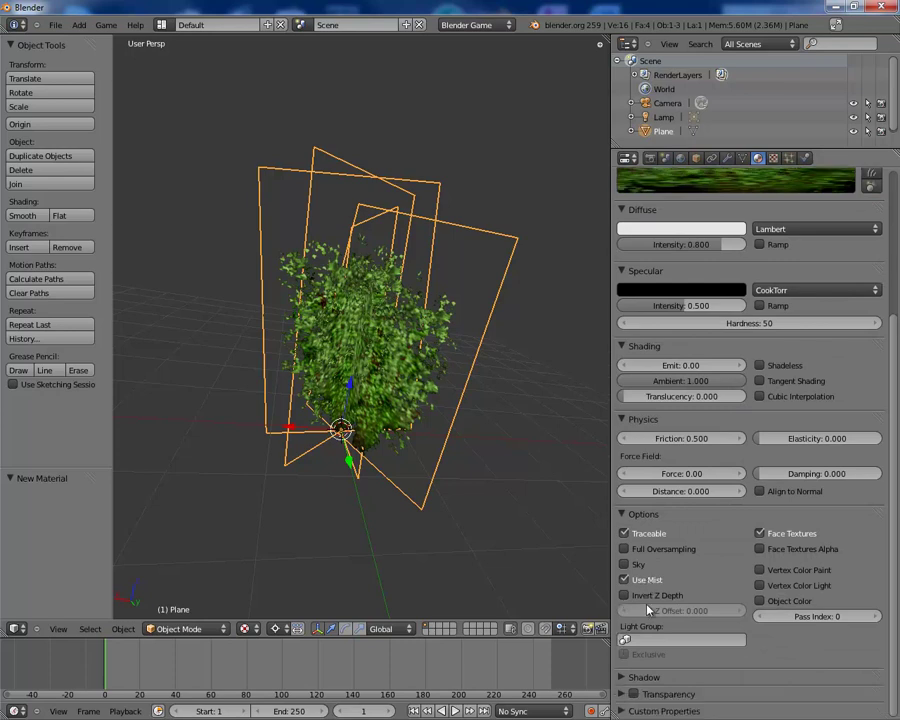
pyautogui.click(632, 695)
pyautogui.scroll(-2, 634, 694)
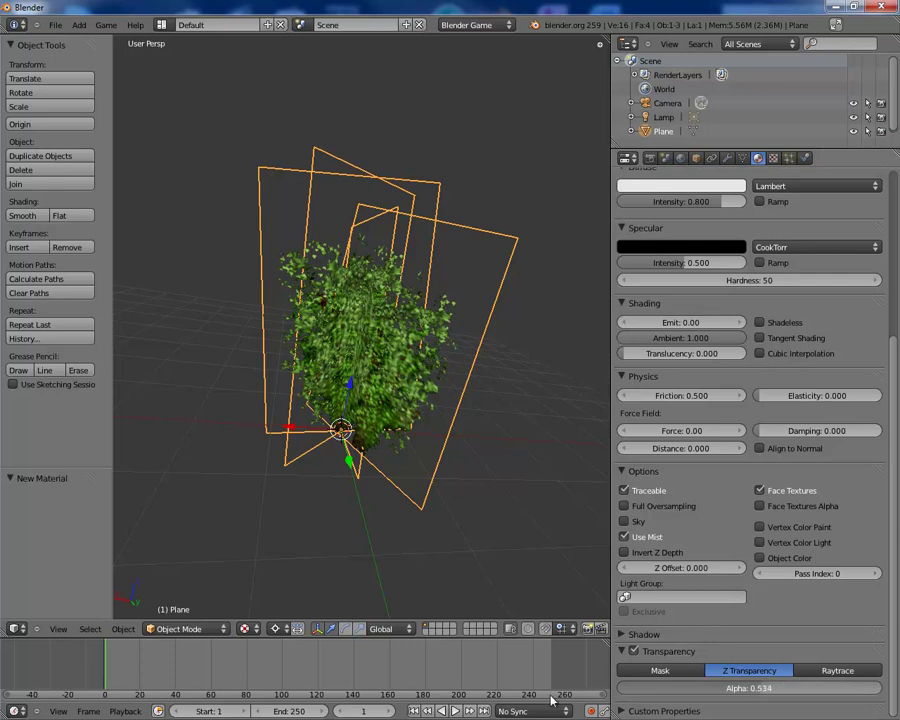
pyautogui.scroll(4, 711, 474)
pyautogui.scroll(4, 709, 476)
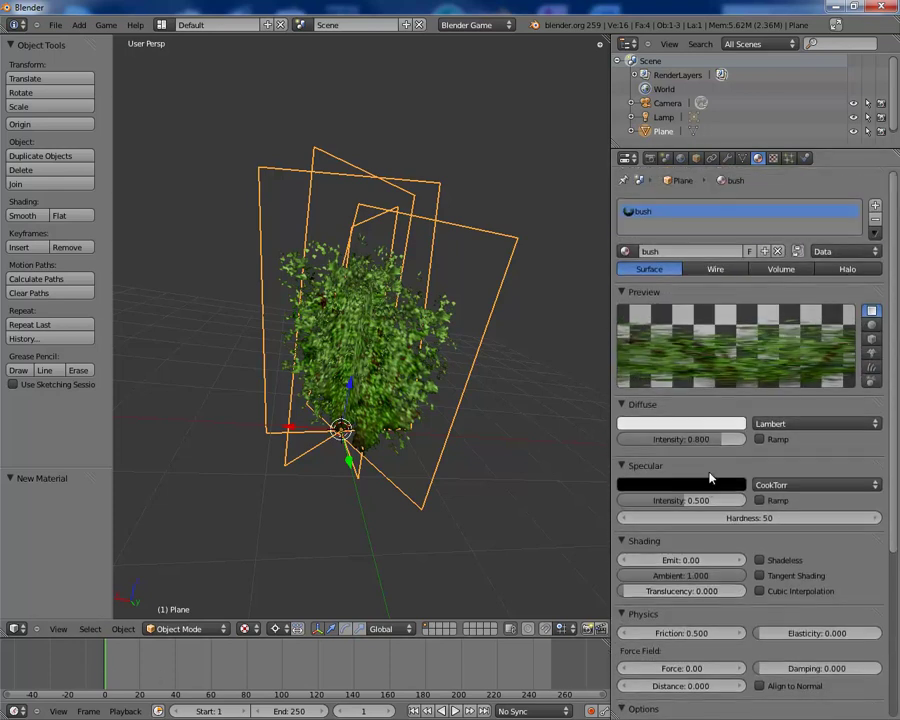
pyautogui.click(774, 160)
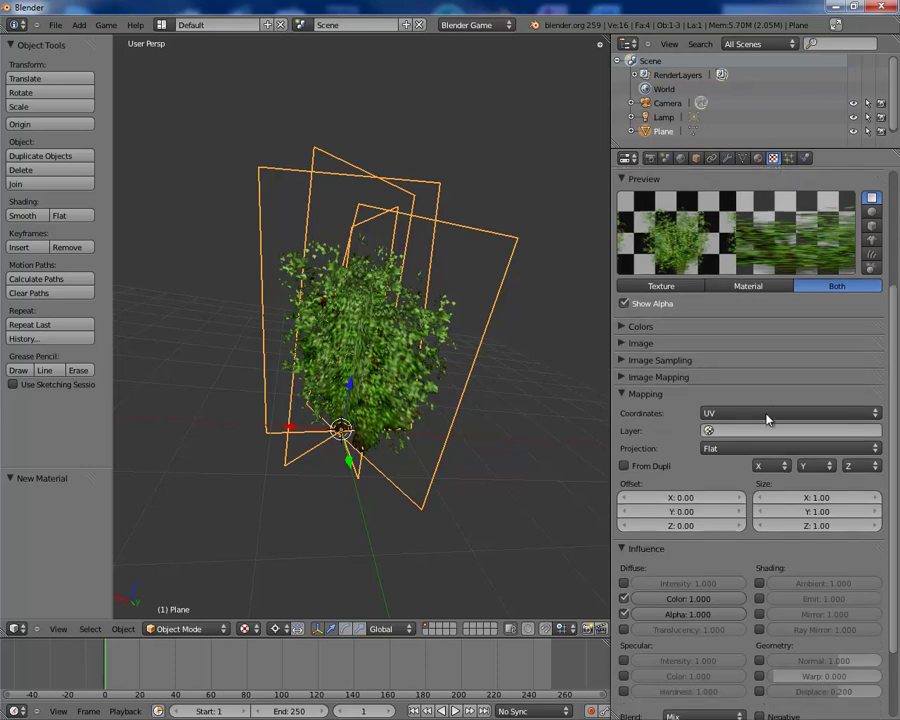
# Enable the texture's Normal influence at 1.563 and show the viewport's N sidebar.
pyautogui.scroll(-4, 765, 415)
pyautogui.scroll(3, 757, 428)
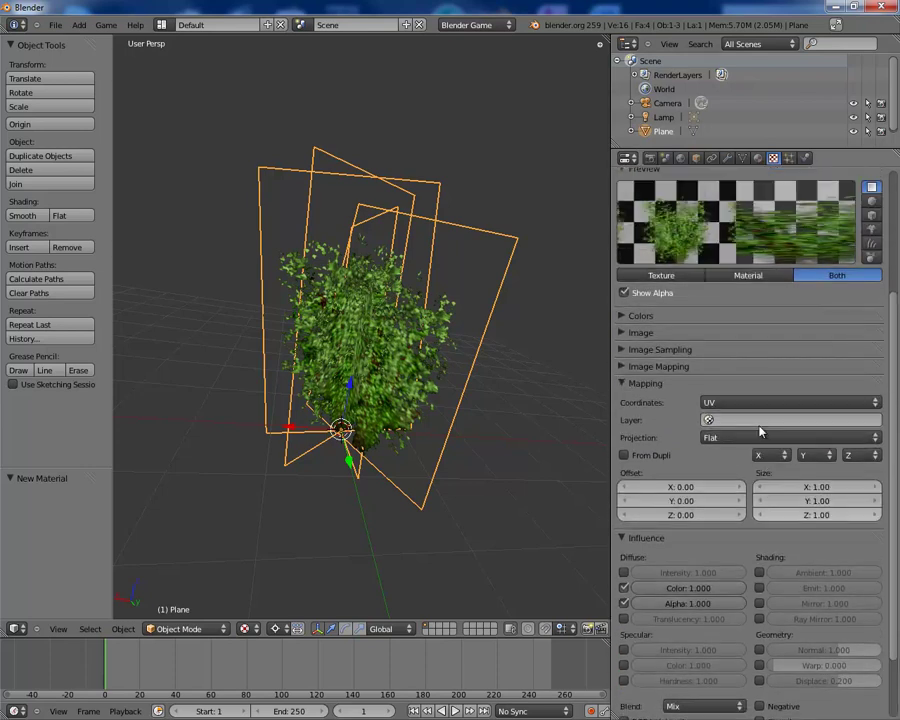
pyautogui.scroll(-1, 765, 440)
pyautogui.click(759, 622)
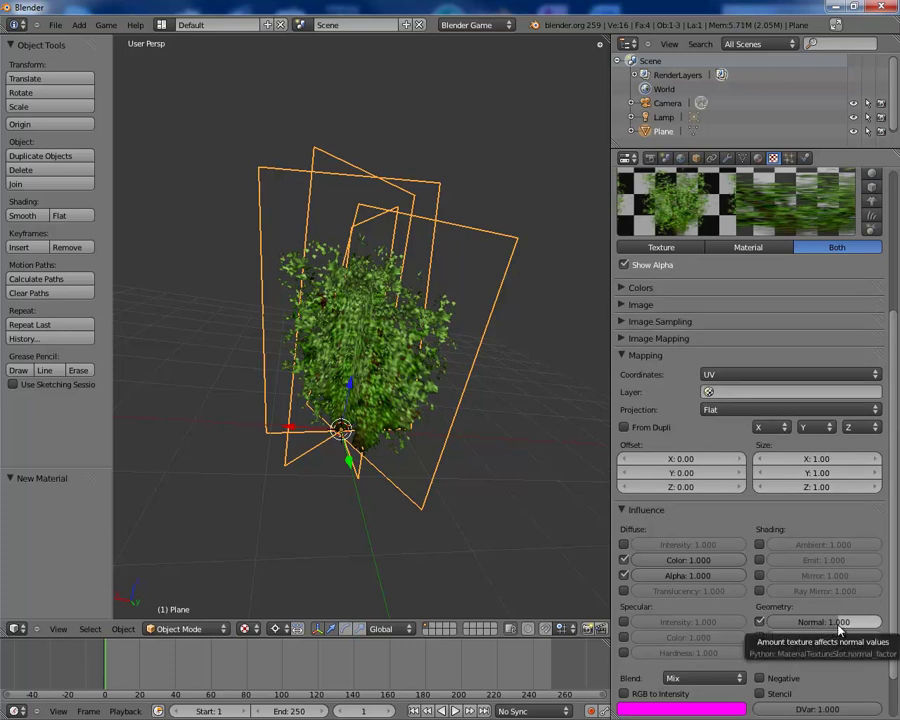
pyautogui.moveTo(838, 628); pyautogui.dragTo(843, 627)
pyautogui.press('n')
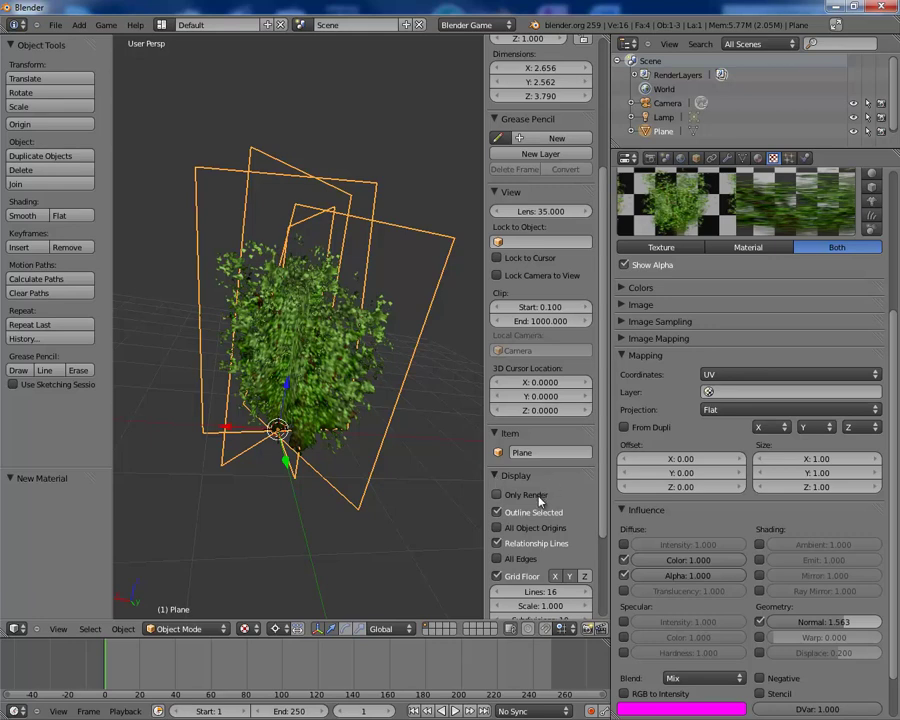
# Switch the viewport shading to GLSL in the sidebar.
pyautogui.scroll(-3, 510, 500)
pyautogui.click(530, 529)
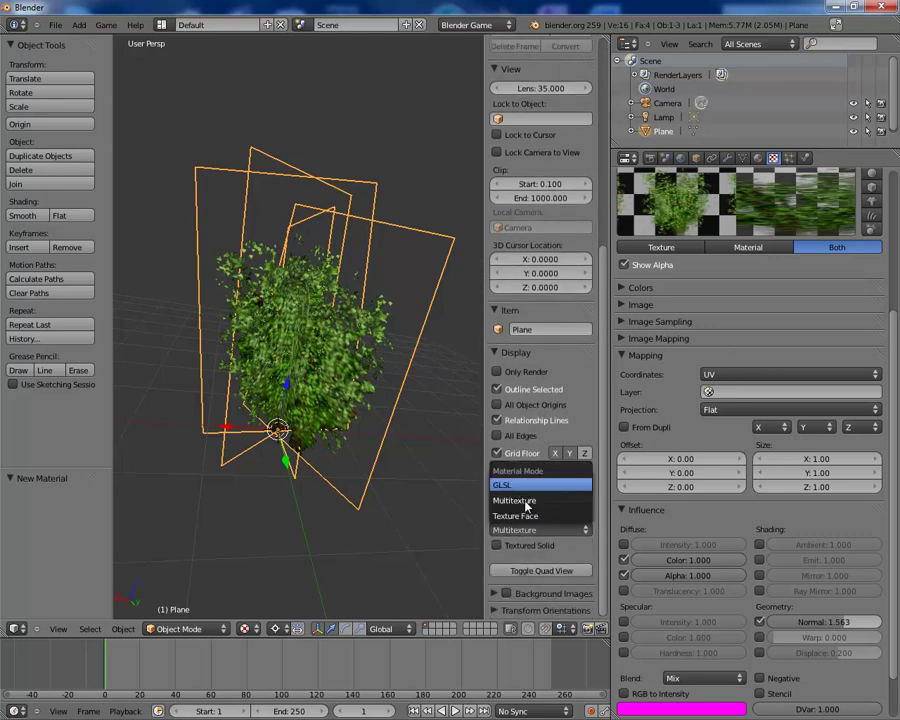
pyautogui.click(540, 484)
pyautogui.moveTo(404, 426)
pyautogui.mouseDown(button='middle')
pyautogui.moveTo(492, 410)
pyautogui.moveTo(342, 382)
pyautogui.moveTo(424, 376)
pyautogui.moveTo(497, 323)
pyautogui.mouseUp(button='middle')
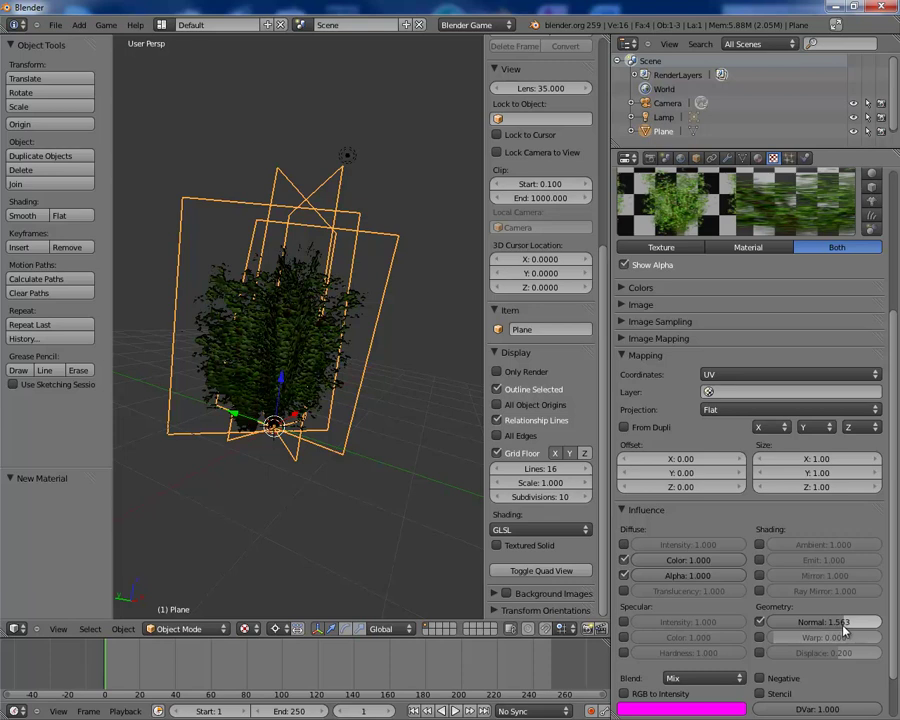
# Lower the texture's Normal influence to -0.0625 and inspect the bush.
pyautogui.moveTo(840, 630); pyautogui.dragTo(821, 628)
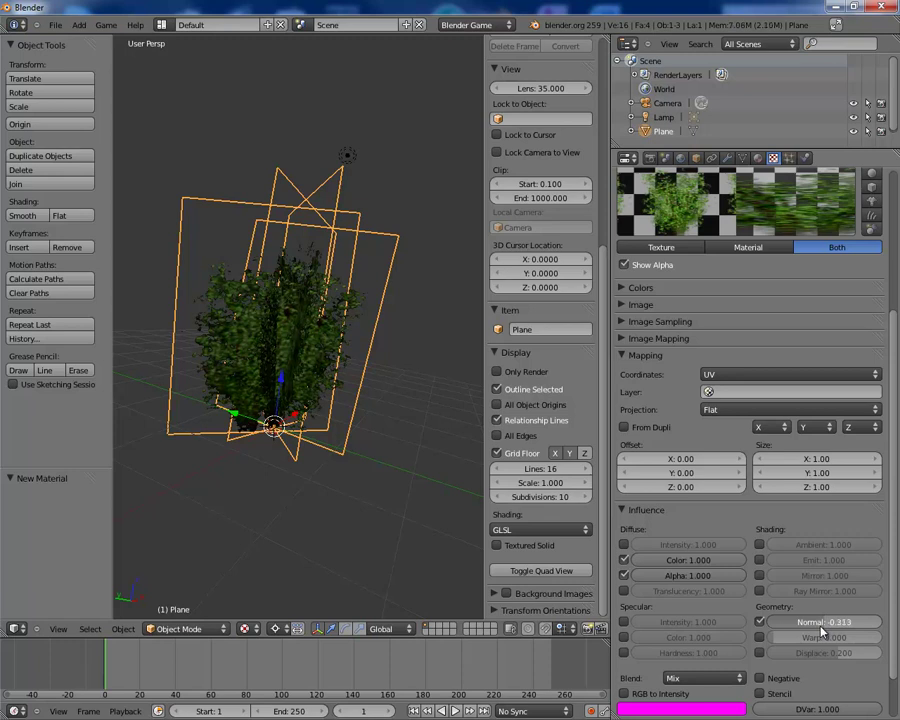
pyautogui.scroll(4, 291, 351)
pyautogui.scroll(-1, 288, 352)
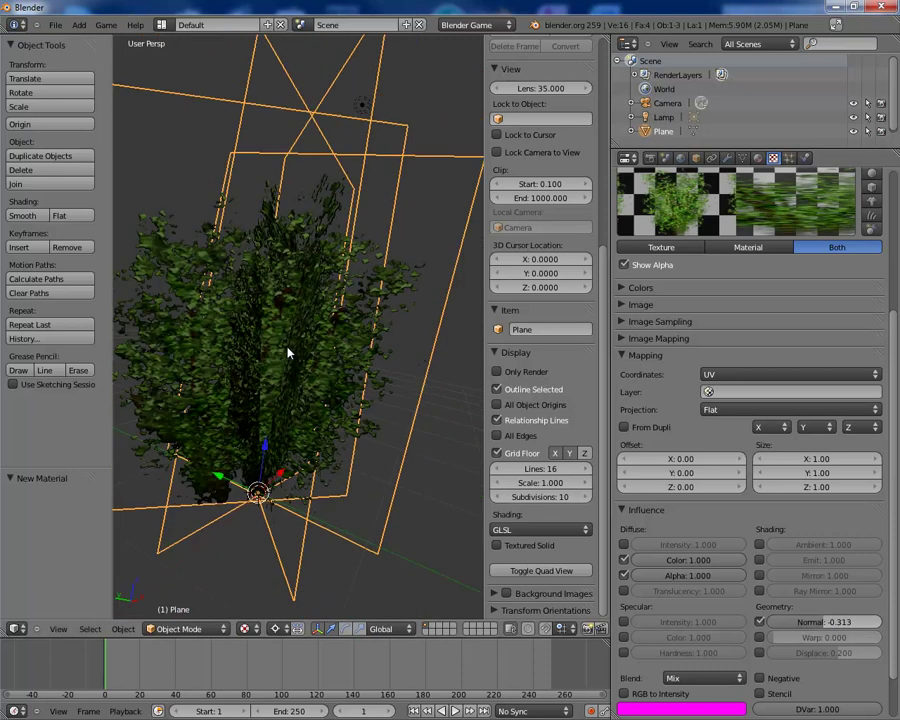
pyautogui.scroll(3, 288, 352)
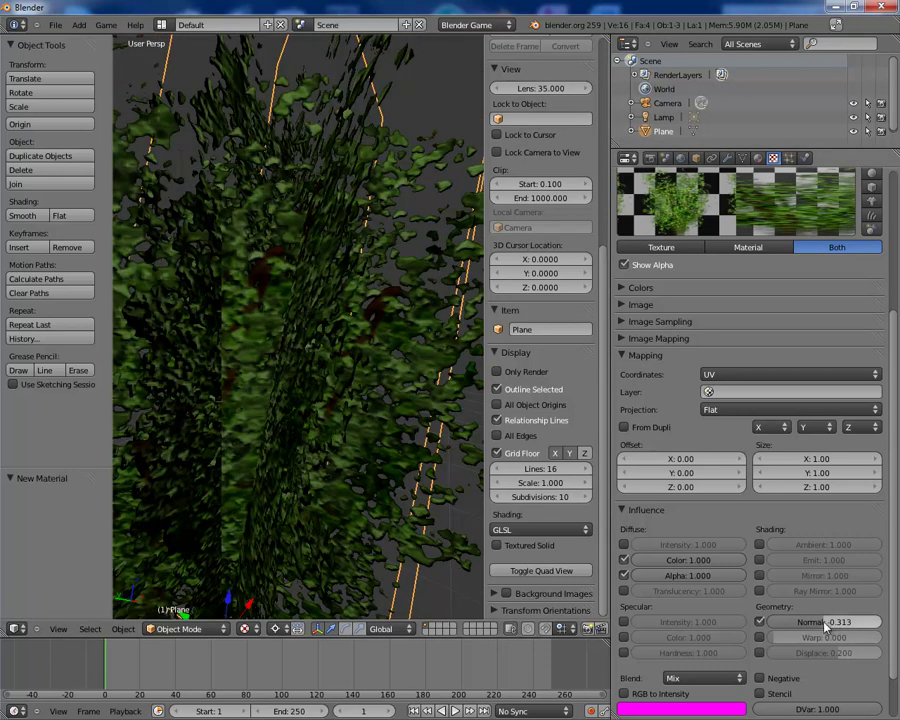
pyautogui.moveTo(828, 628); pyautogui.dragTo(828, 628)
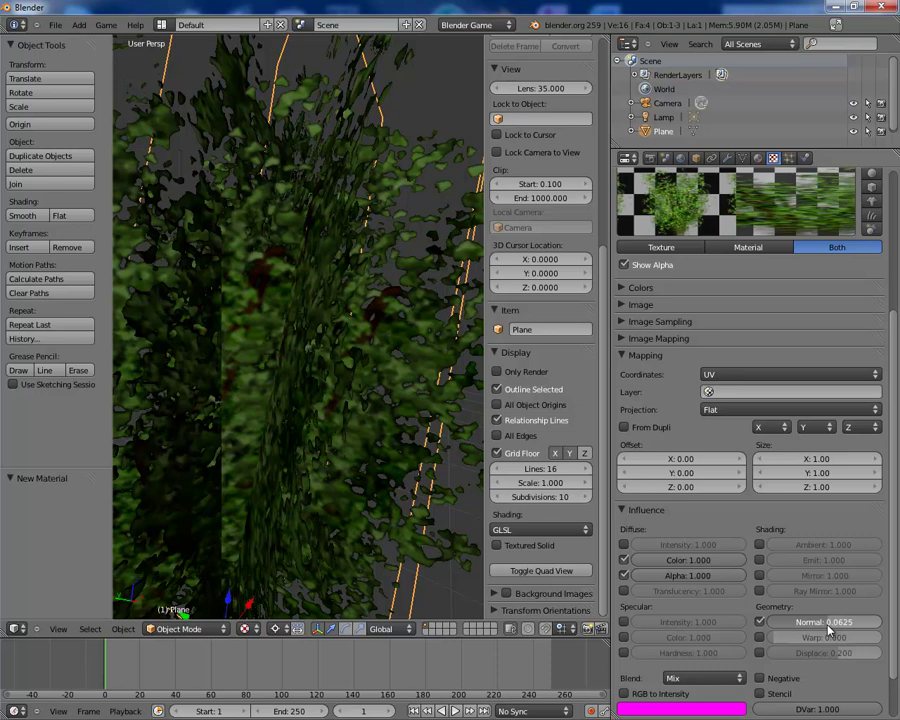
pyautogui.moveTo(828, 628); pyautogui.dragTo(828, 628)
pyautogui.scroll(10, 366, 301)
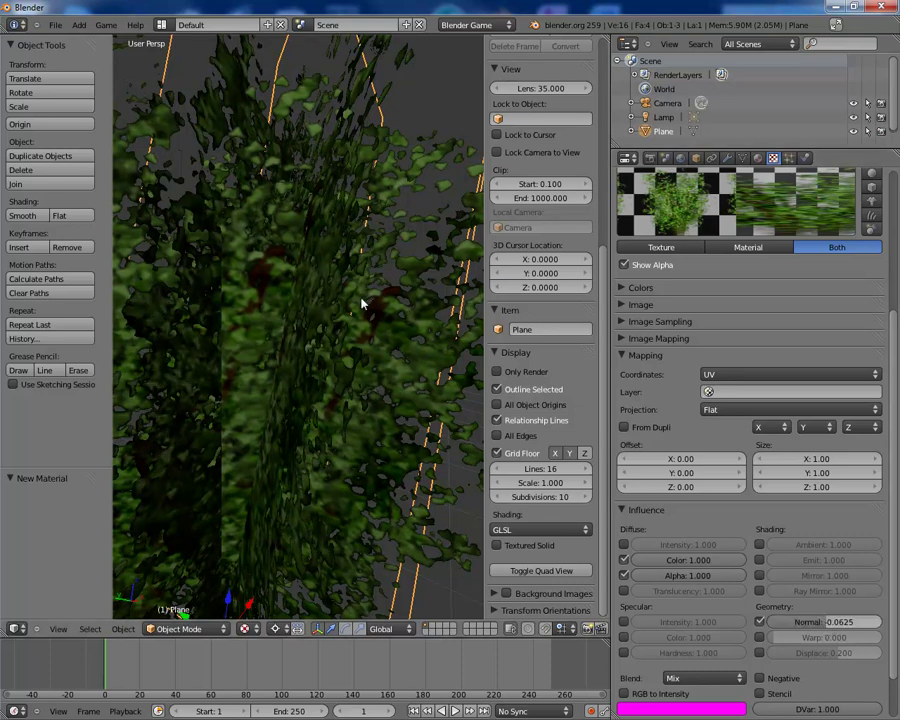
pyautogui.scroll(-10, 318, 322)
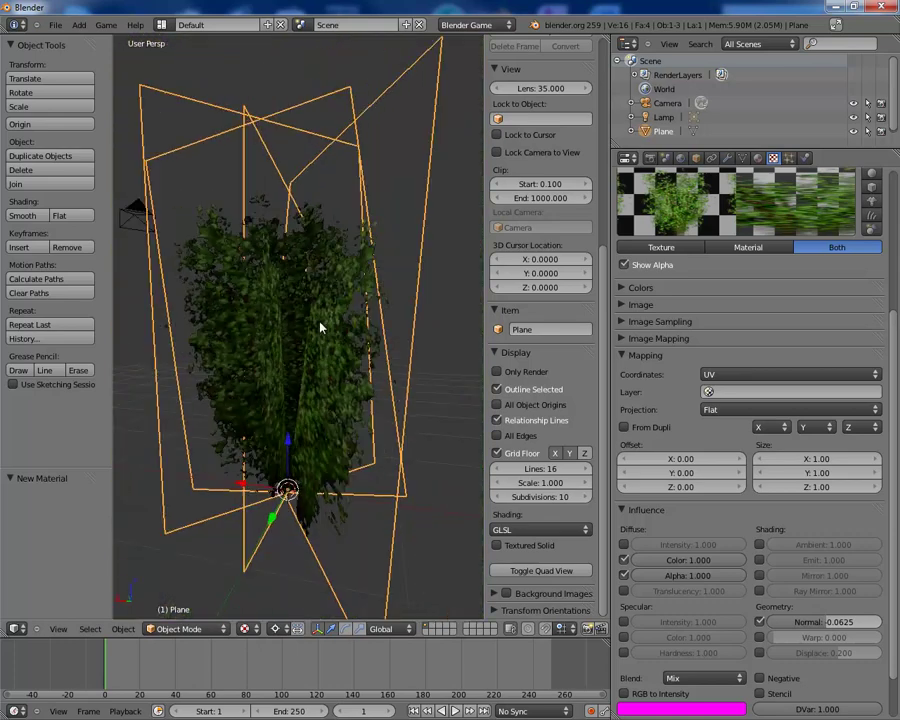
pyautogui.moveTo(318, 322); pyautogui.dragTo(249, 388, button='middle')
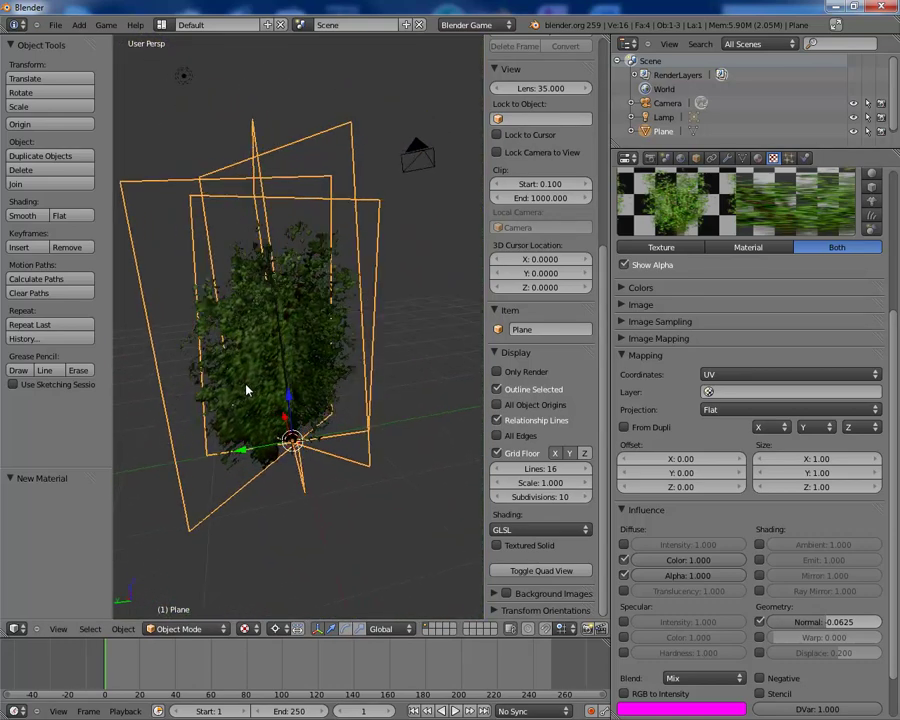
pyautogui.click(106, 25)
pyautogui.click(135, 39)
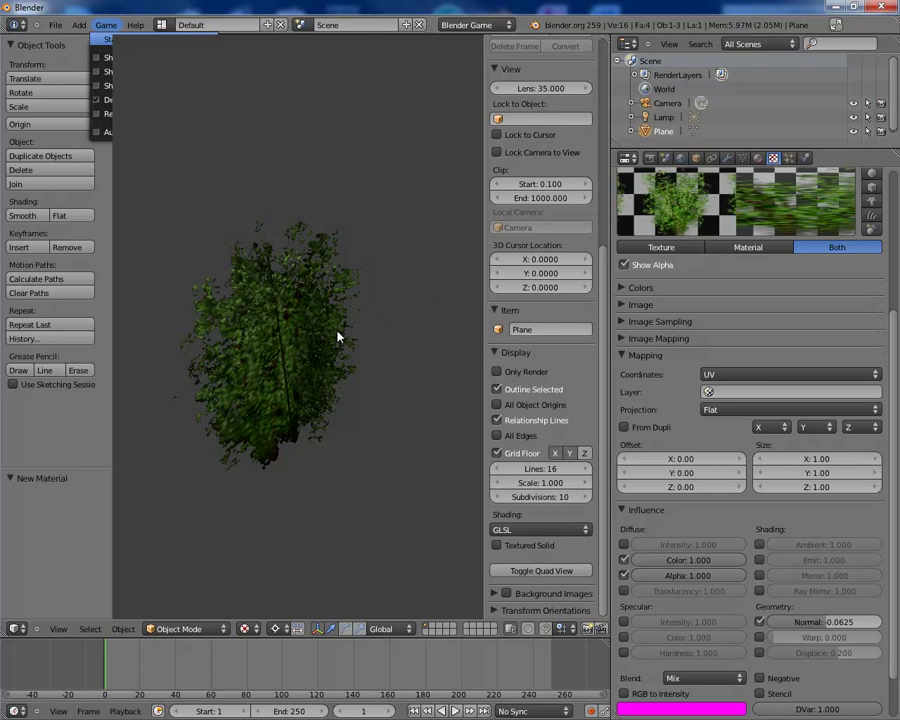
pyautogui.press('Escape')
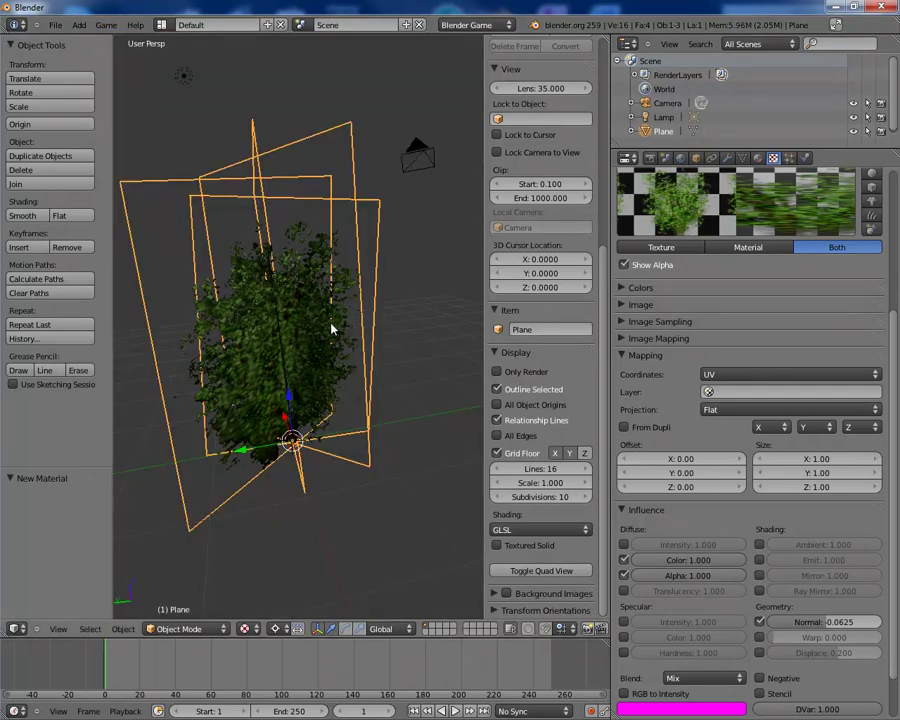
pyautogui.moveTo(340, 334); pyautogui.dragTo(297, 463, button='middle')
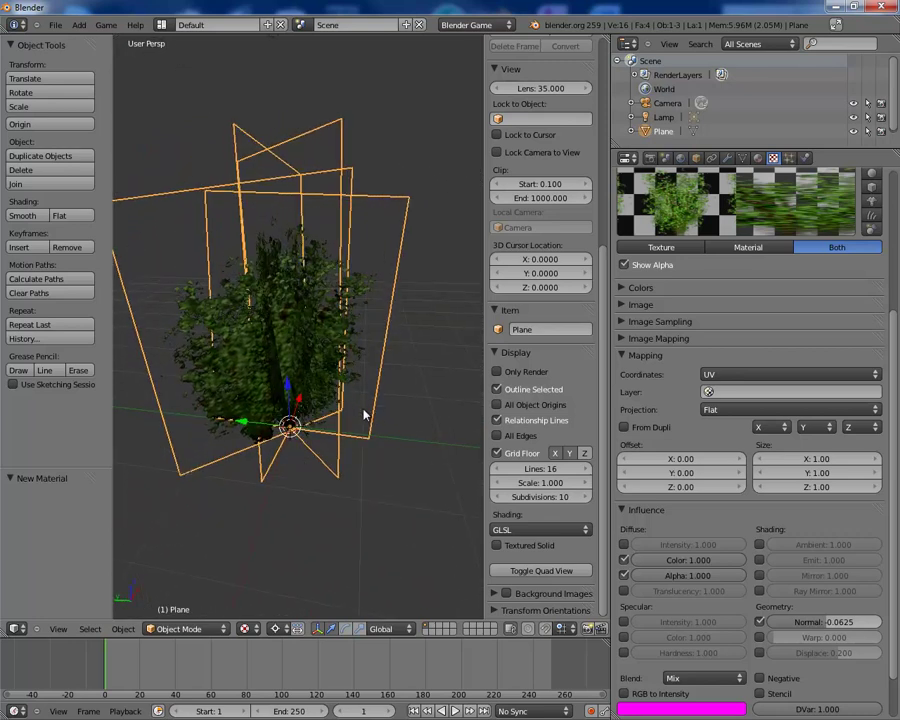
pyautogui.moveTo(364, 412); pyautogui.dragTo(256, 405, button='middle')
pyautogui.scroll(-3, 785, 664)
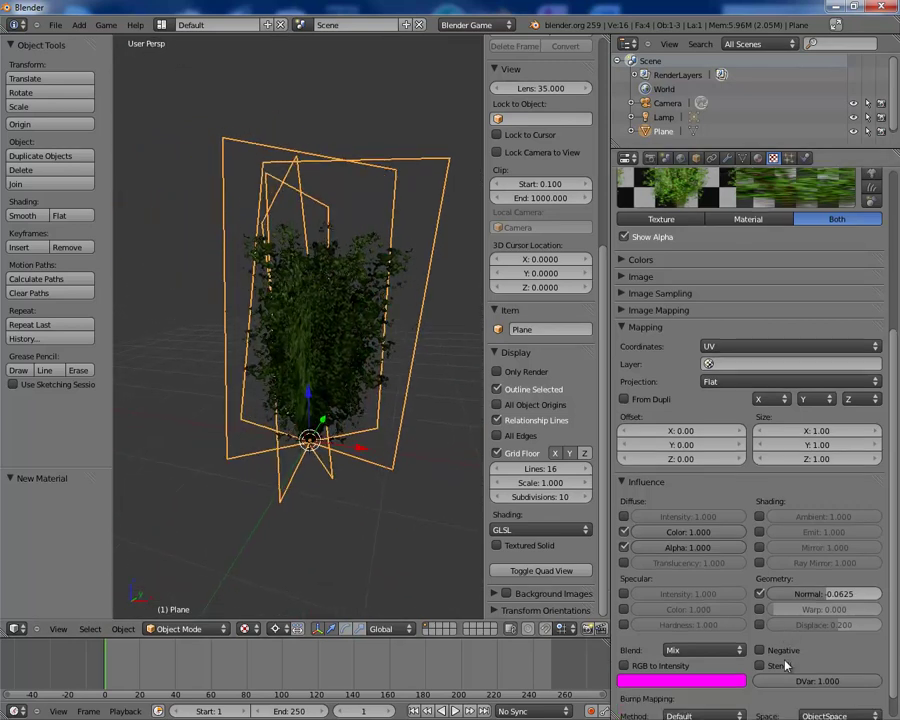
pyautogui.scroll(5, 785, 664)
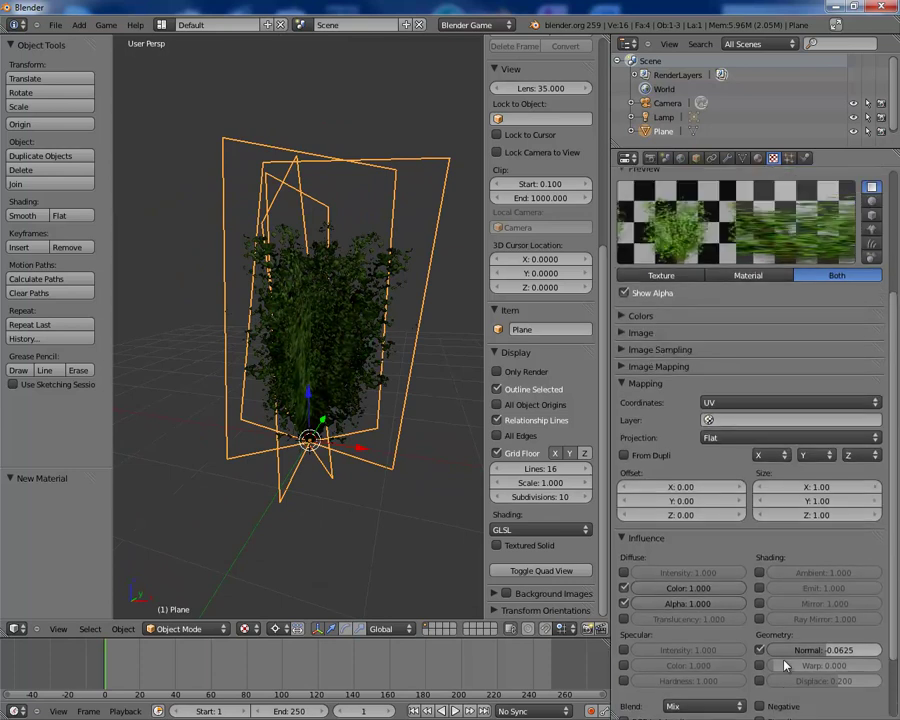
# In Edit Mode, set face transparency to Alpha for all faces and the front plane.
pyautogui.click(743, 158)
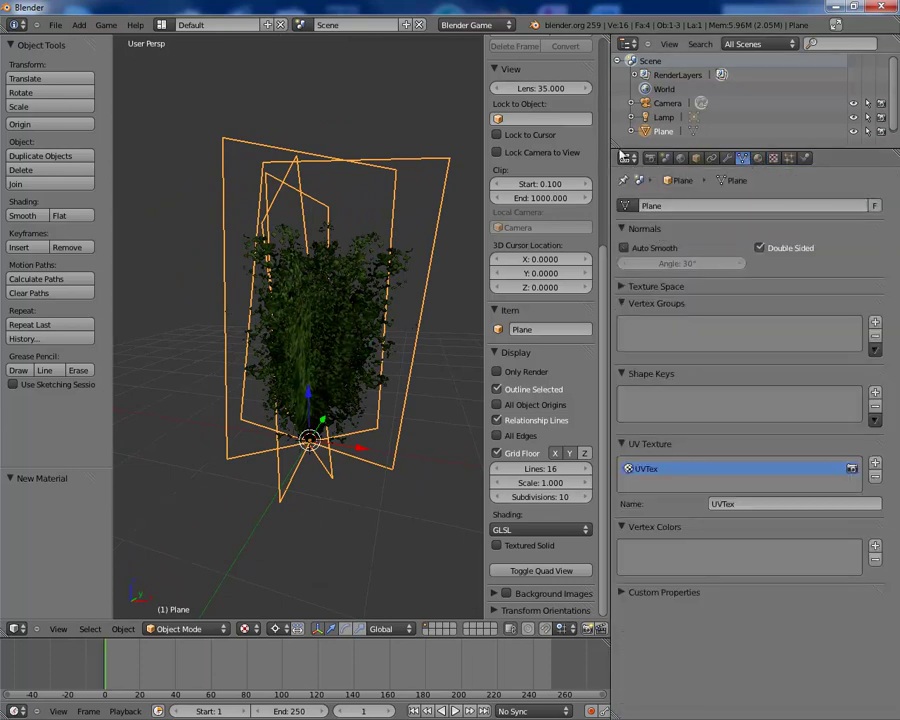
pyautogui.press('Tab')
pyautogui.press('a')
pyautogui.press('a')
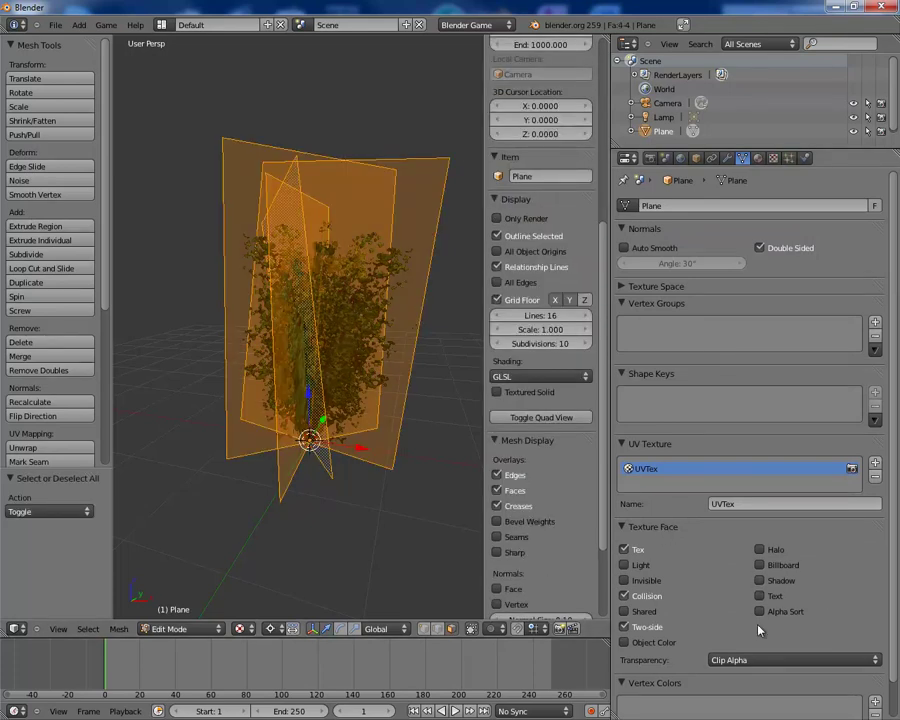
pyautogui.click(748, 657)
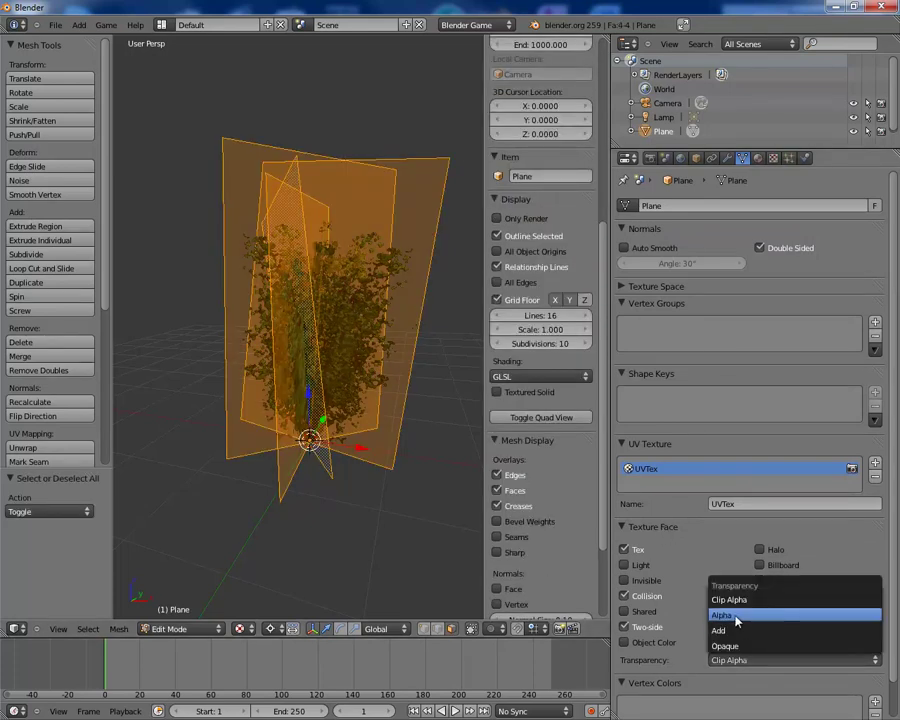
pyautogui.click(740, 616)
pyautogui.rightClick(357, 284)
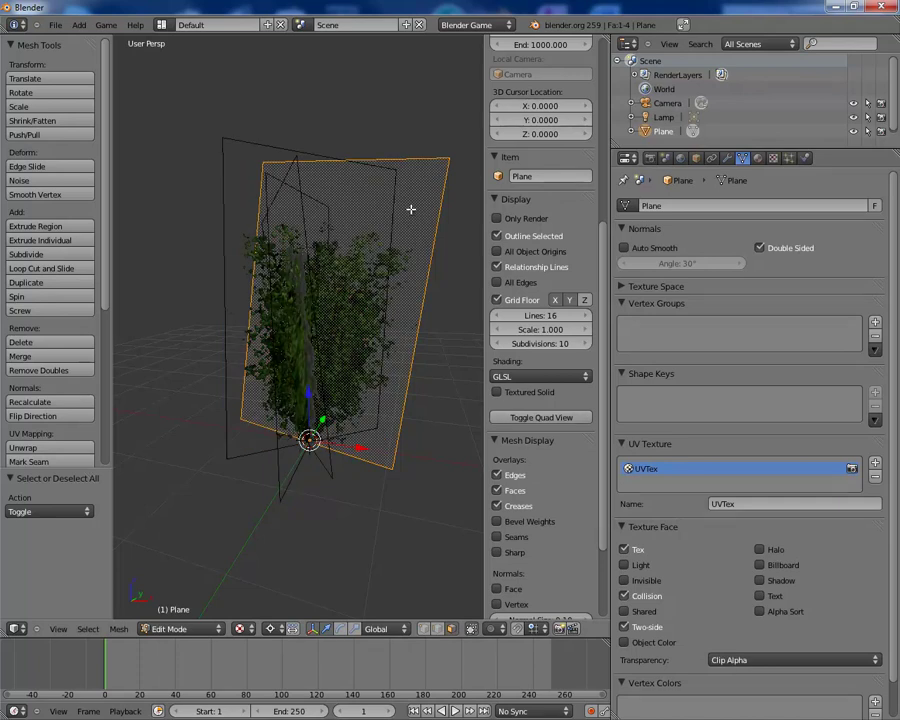
pyautogui.click(743, 662)
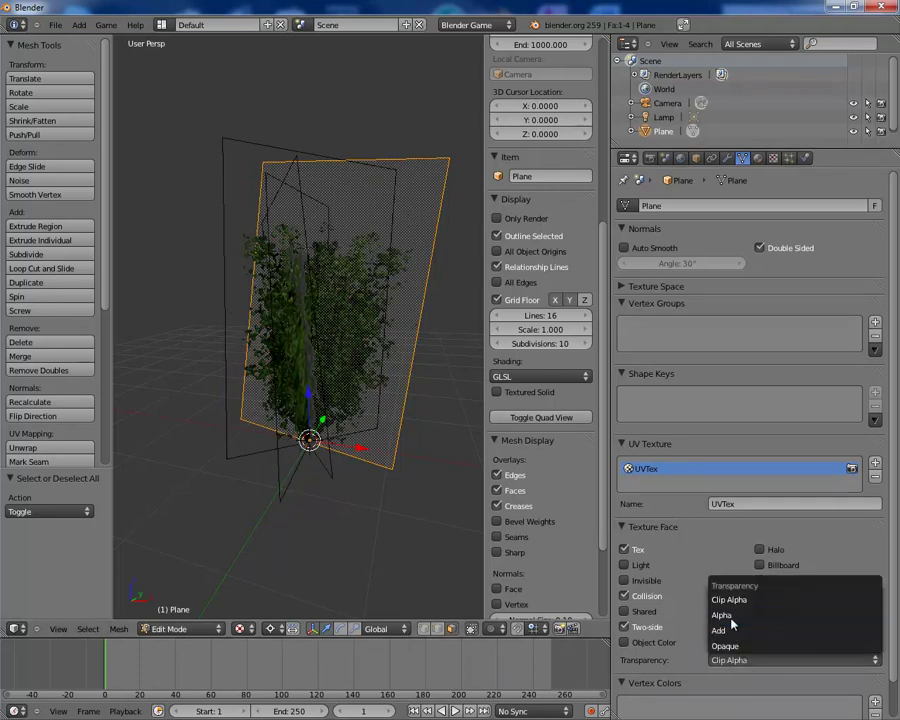
pyautogui.click(735, 658)
# Set the left and centre plane faces to Alpha transparency, then return to Object Mode.
pyautogui.rightClick(233, 380)
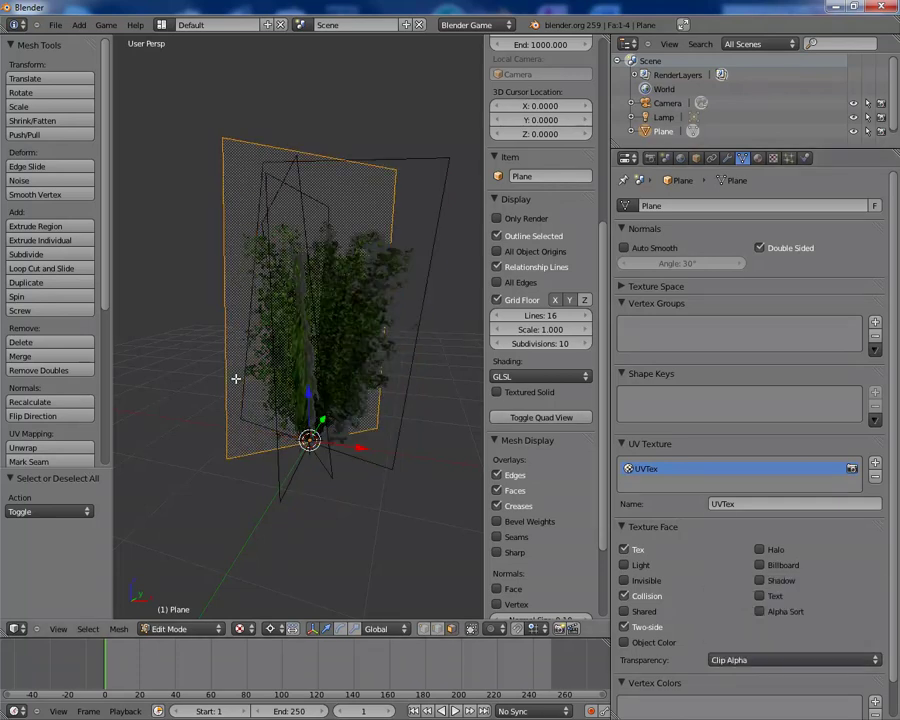
pyautogui.click(745, 660)
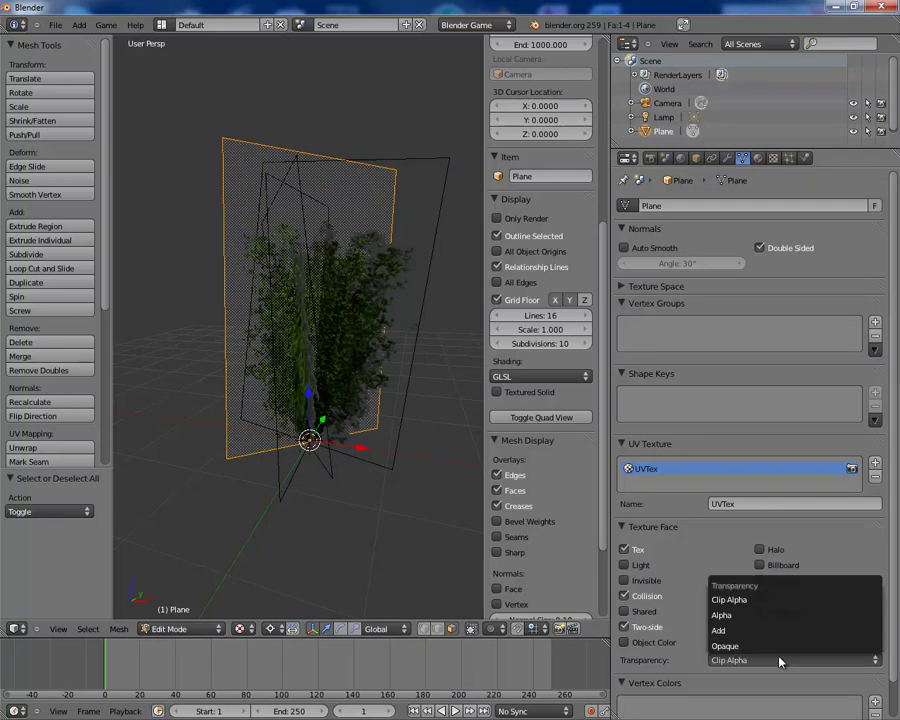
pyautogui.click(725, 615)
pyautogui.rightClick(287, 418)
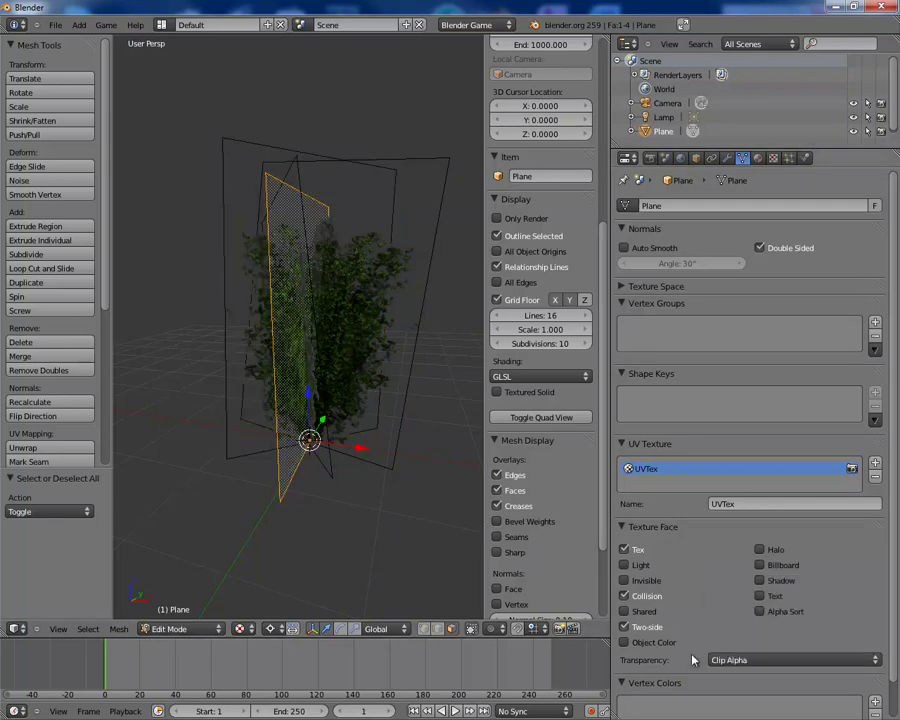
pyautogui.click(745, 660)
pyautogui.click(731, 615)
pyautogui.moveTo(376, 167); pyautogui.dragTo(330, 370, button='middle')
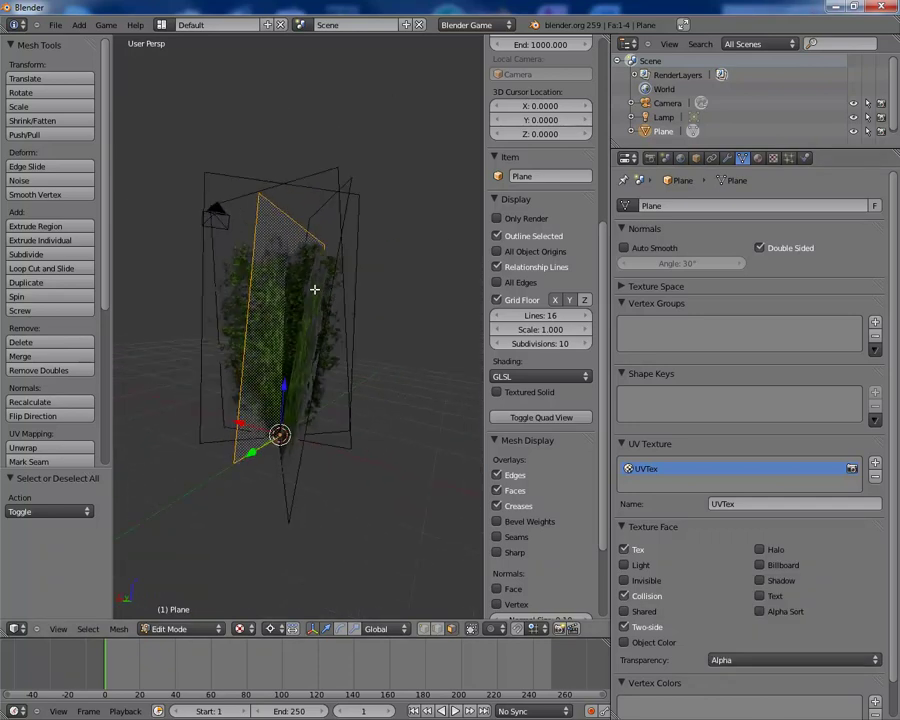
pyautogui.moveTo(298, 277); pyautogui.dragTo(297, 275, button='middle')
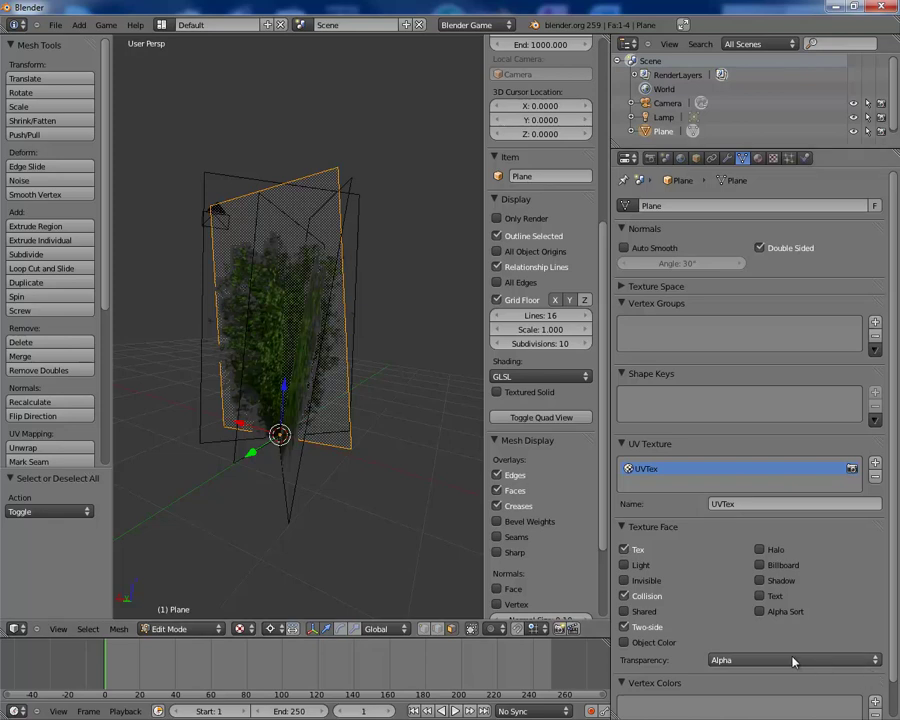
pyautogui.press('Tab')
# Deselect all planes and run Game > Start Game Engine to view the bush.
pyautogui.scroll(3, 358, 328)
pyautogui.scroll(-2, 356, 354)
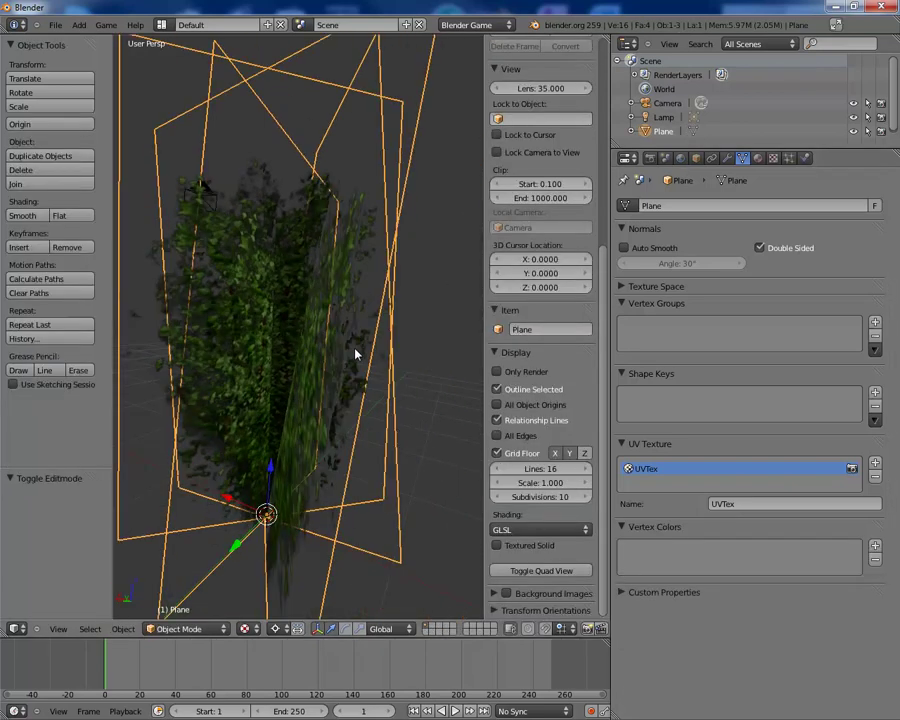
pyautogui.moveTo(356, 354); pyautogui.dragTo(290, 380, button='middle')
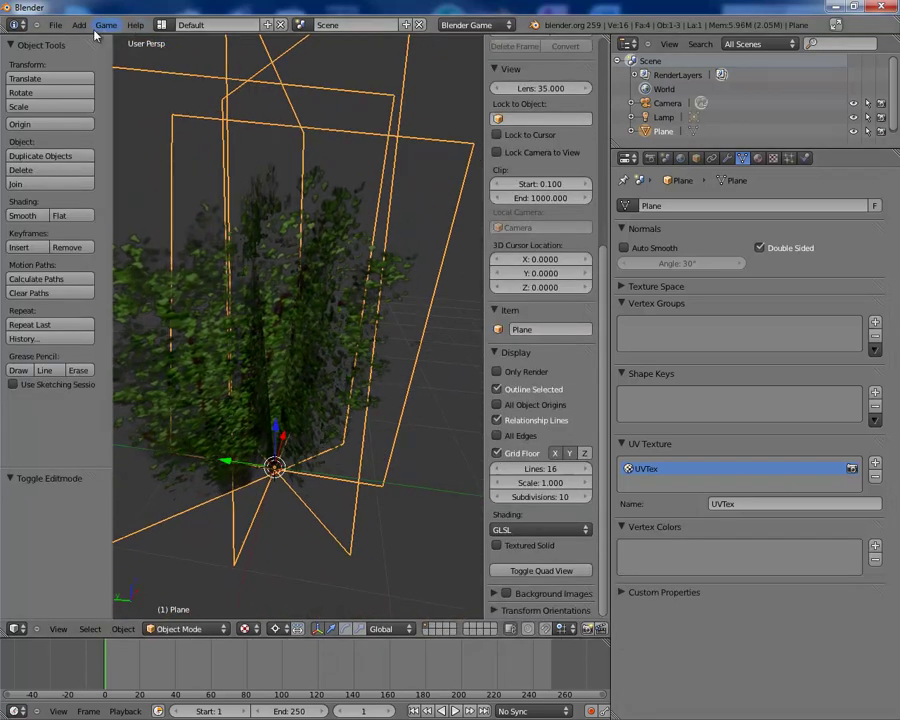
pyautogui.click(458, 276)
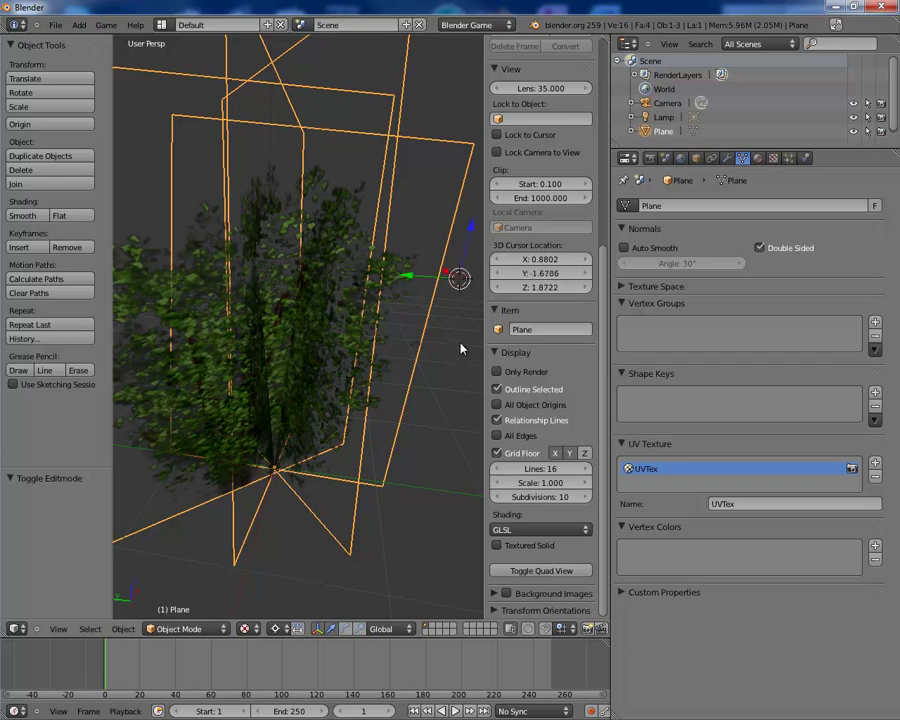
pyautogui.moveTo(460, 345); pyautogui.dragTo(266, 409, button='middle')
pyautogui.press('a')
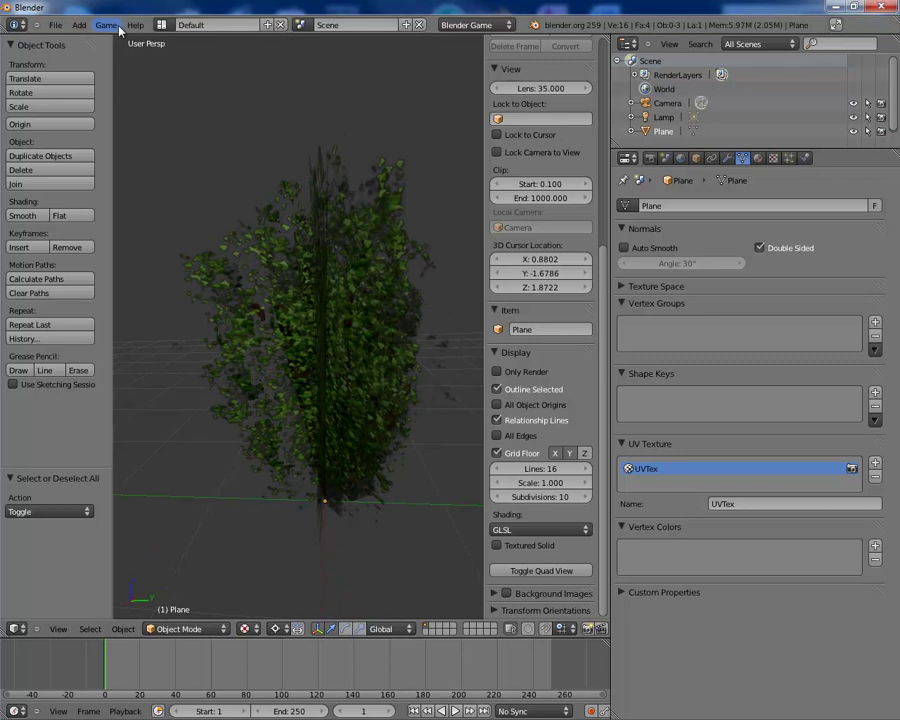
pyautogui.click(105, 25)
pyautogui.click(120, 38)
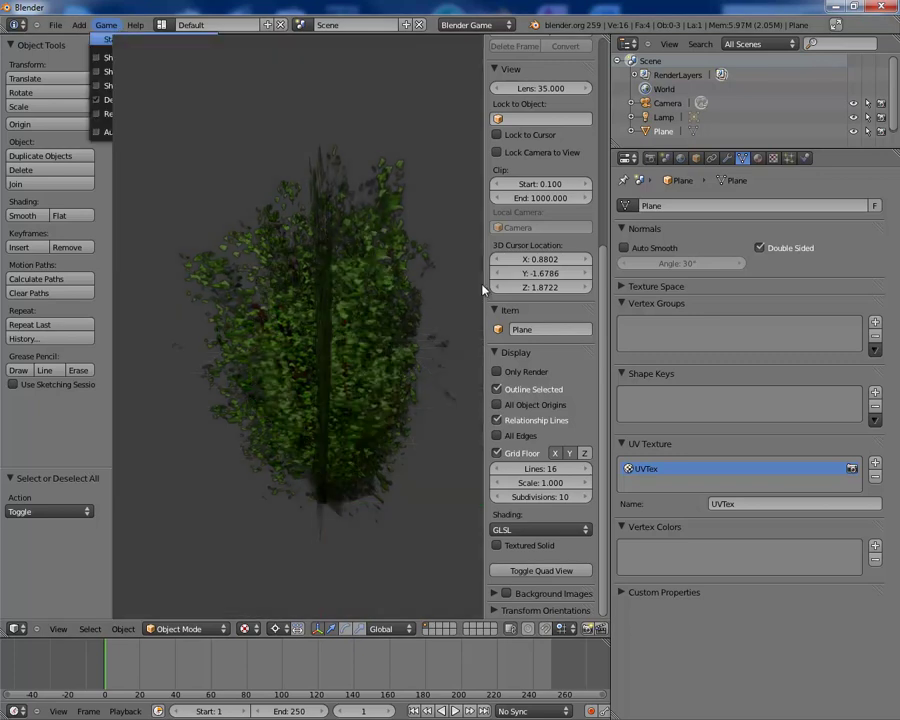